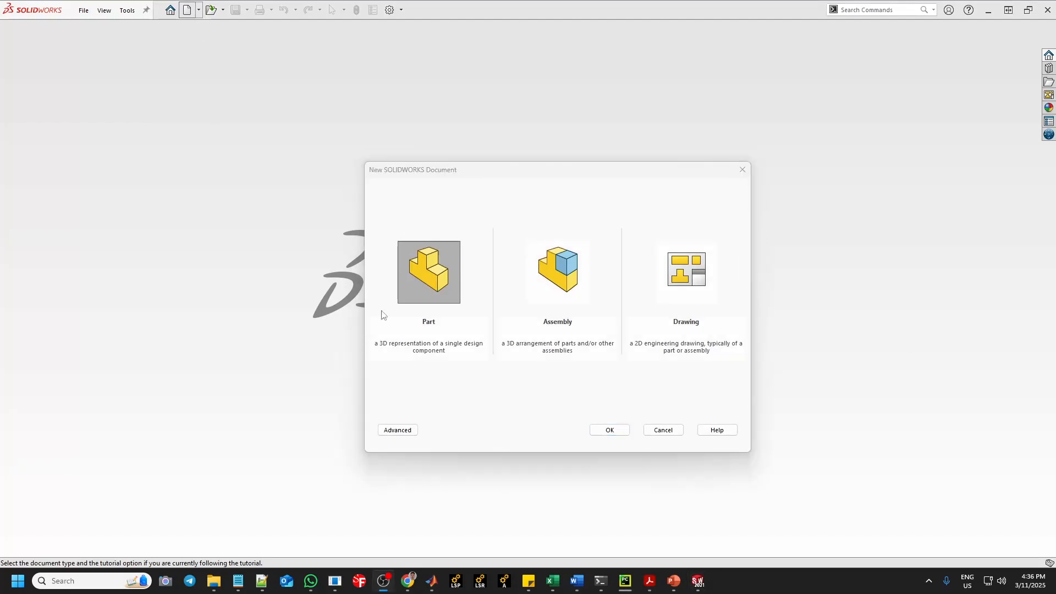
# Step: Create a new part and start an Extruded Boss/Base sketch on the Top Plane
pyautogui.click(626, 436)
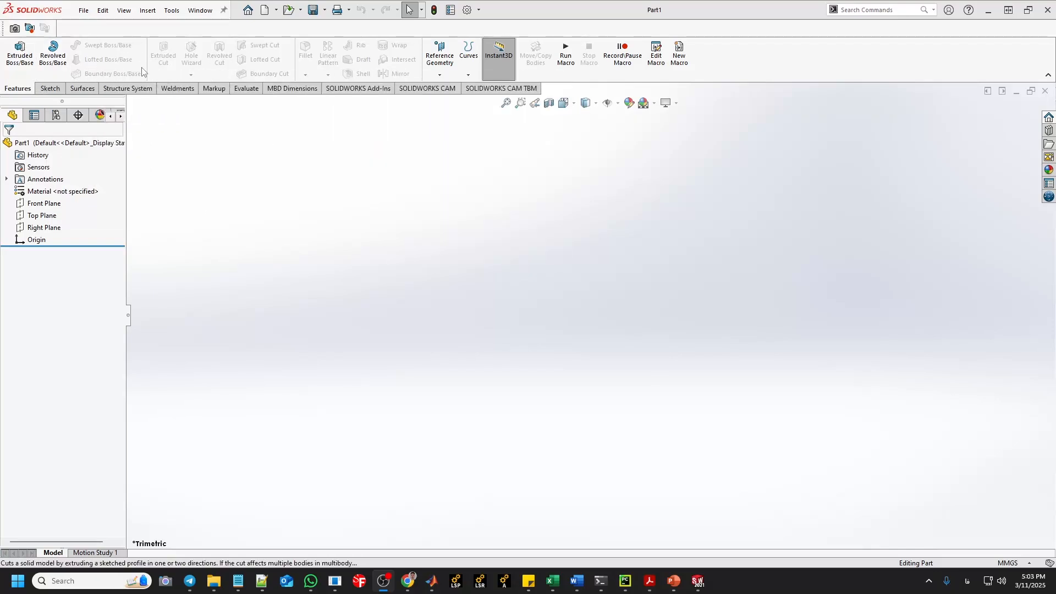
pyautogui.click(26, 52)
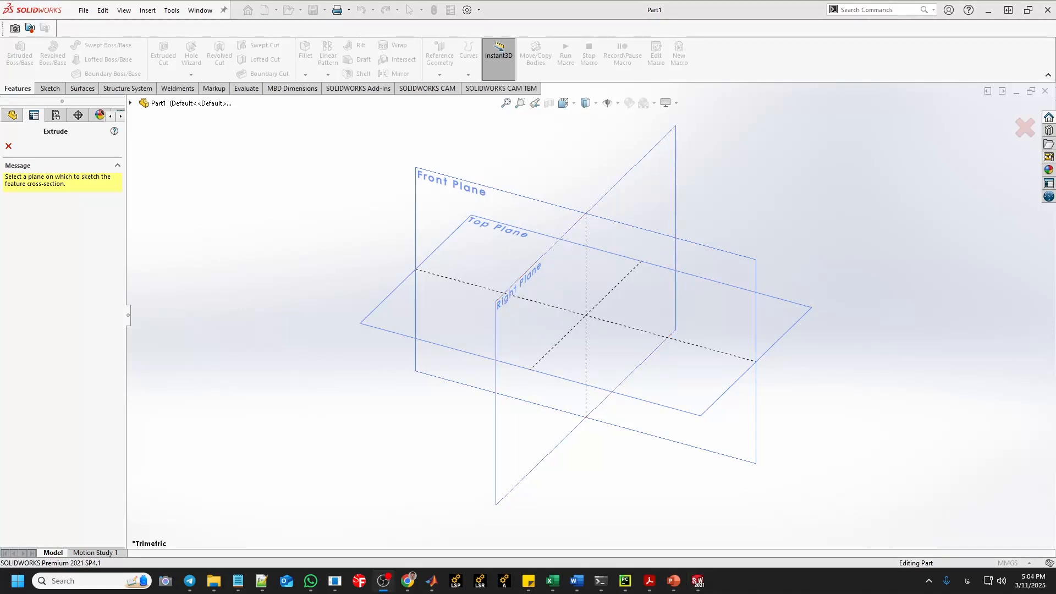
pyautogui.click(801, 311)
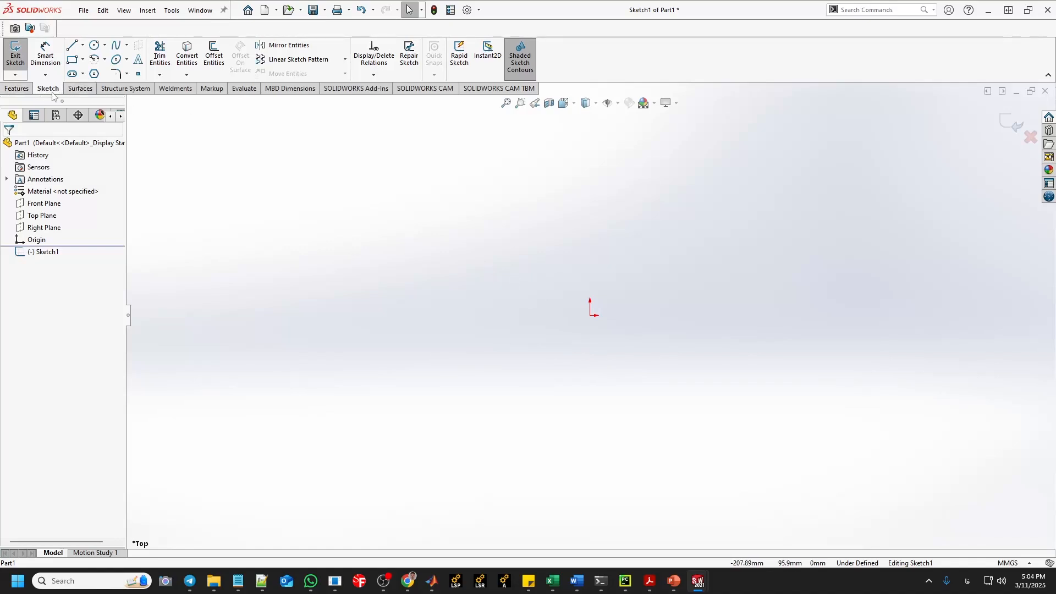
# Step: Sketch a circle of about 59 mm radius centred on the origin
pyautogui.click(95, 46)
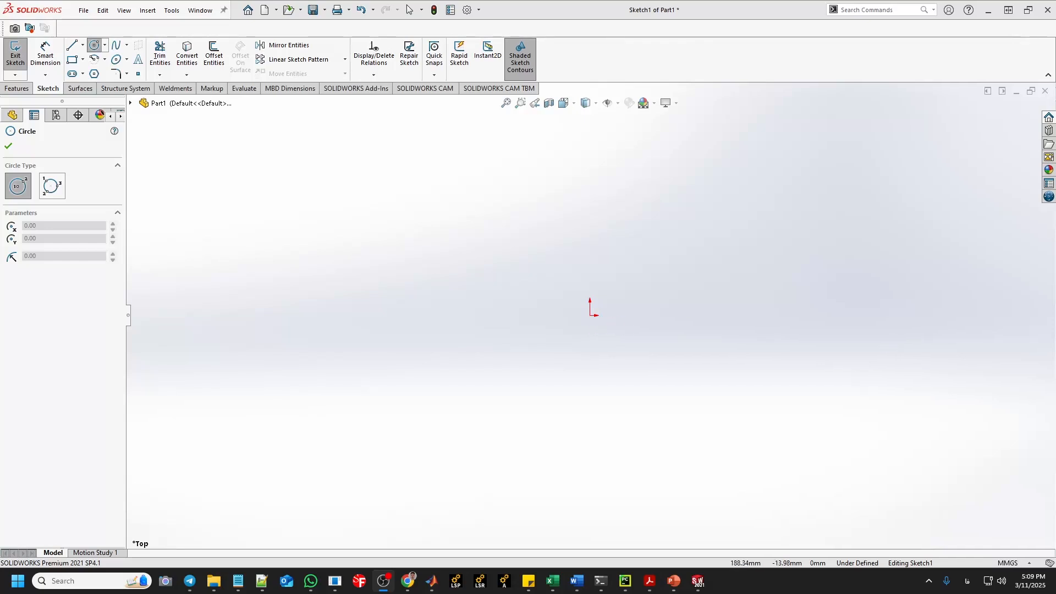
pyautogui.click(591, 317)
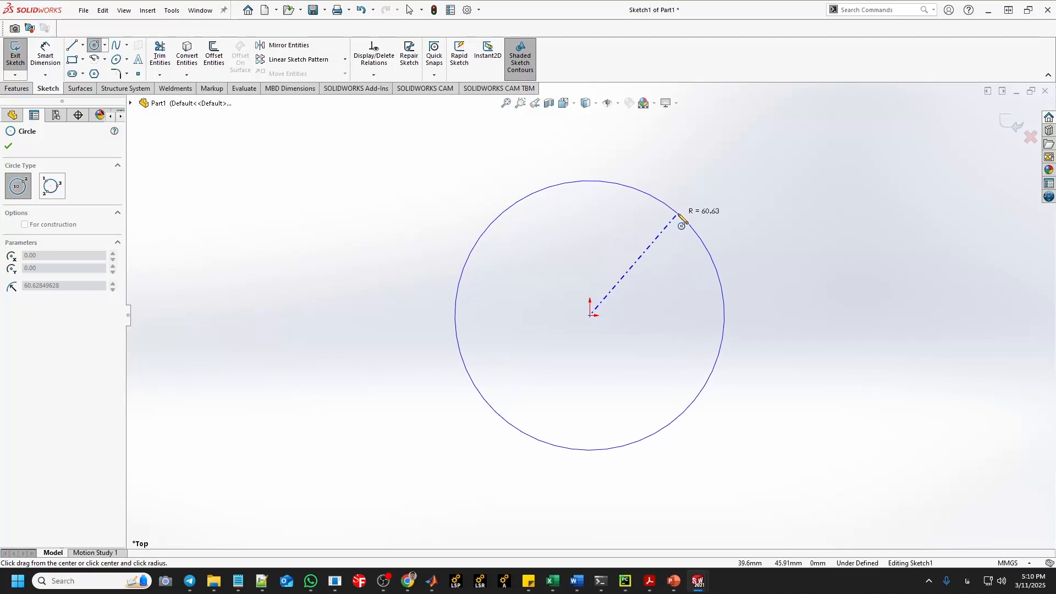
pyautogui.click(677, 217)
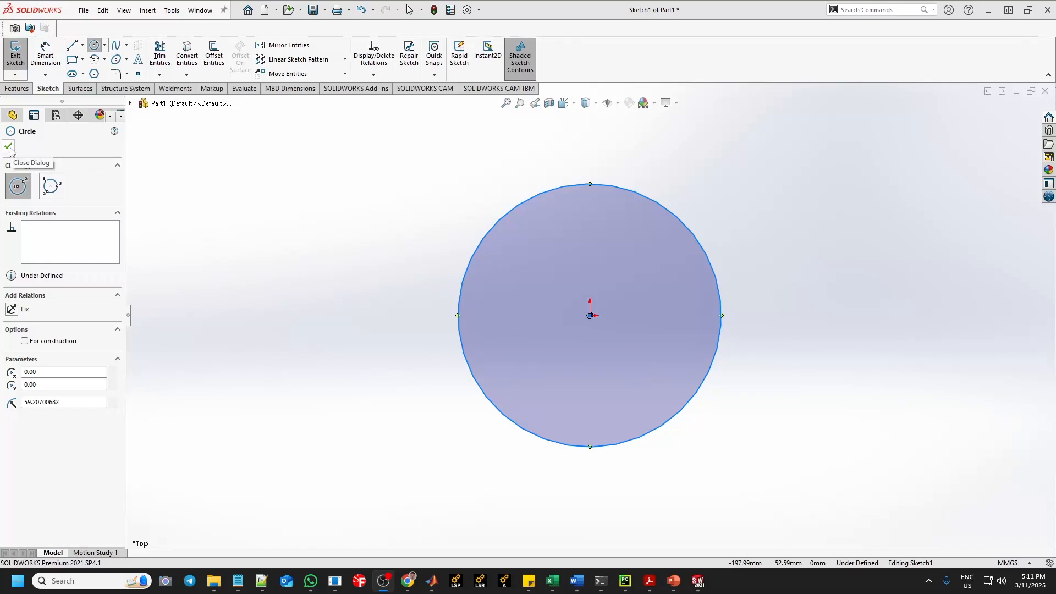
pyautogui.click(9, 147)
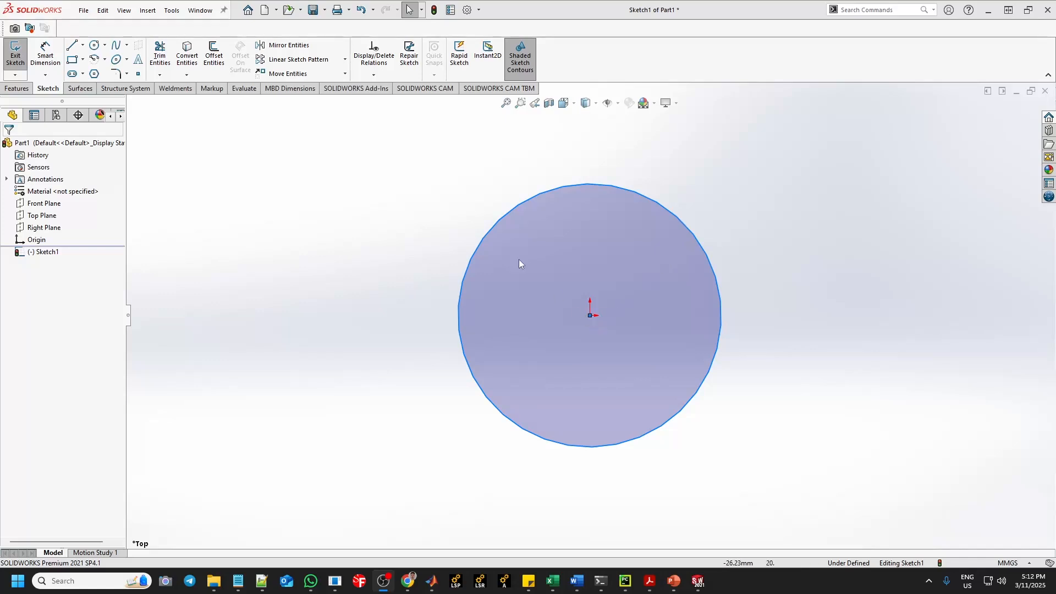
# Step: Dimension the circle with Smart Dimension and set its diameter to 128 mm
pyautogui.click(54, 60)
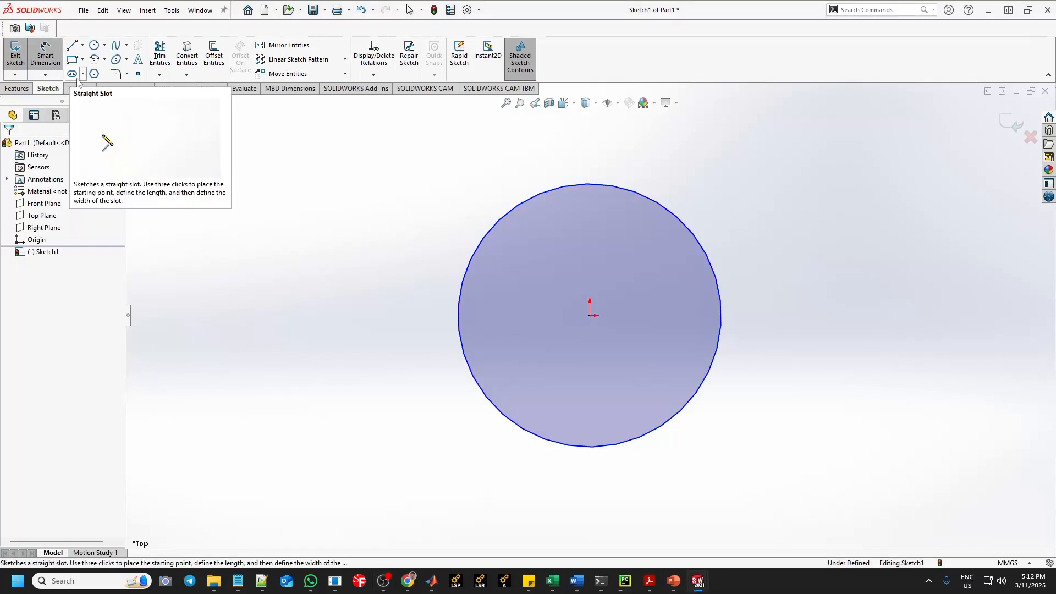
pyautogui.click(678, 216)
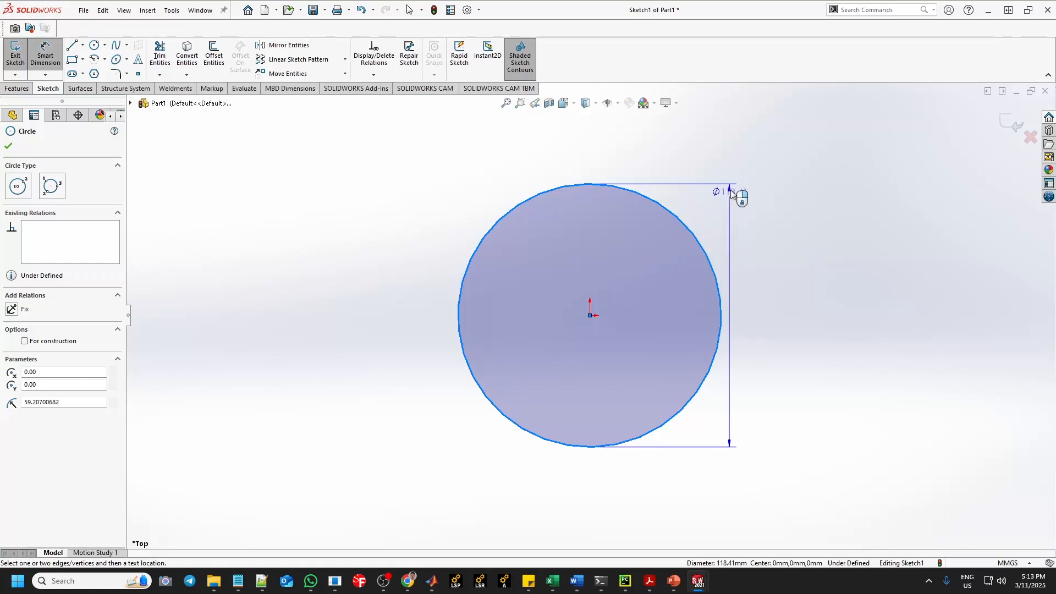
pyautogui.click(752, 173)
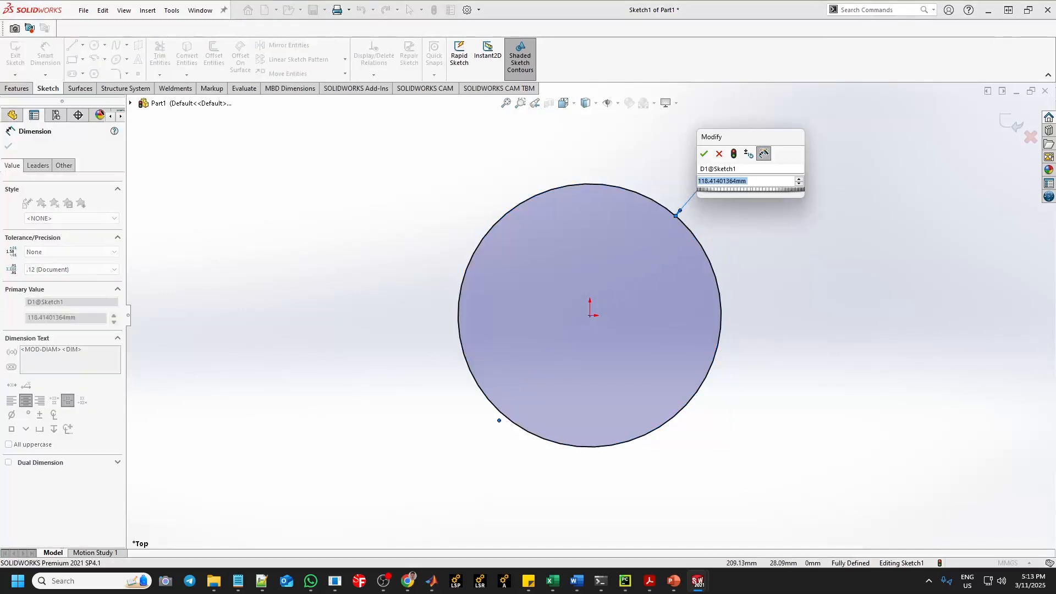
pyautogui.click(722, 181)
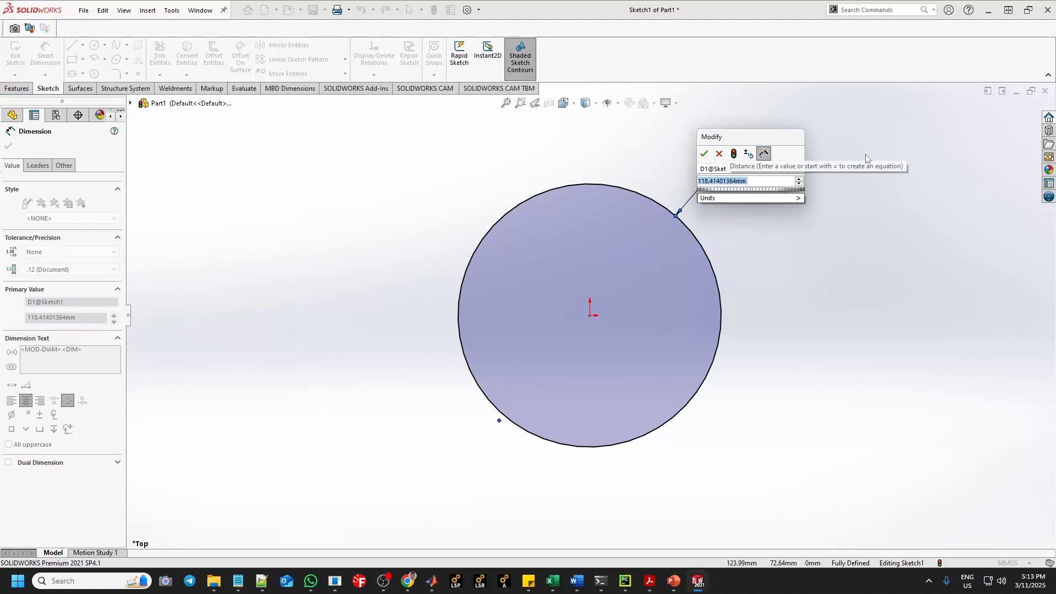
pyautogui.write('128')
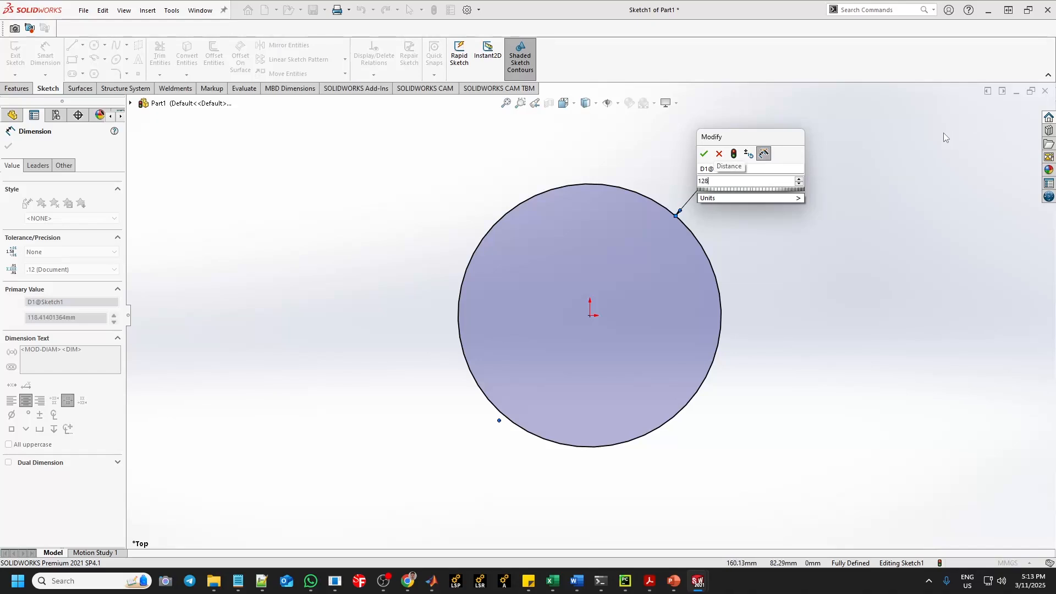
pyautogui.click(779, 199)
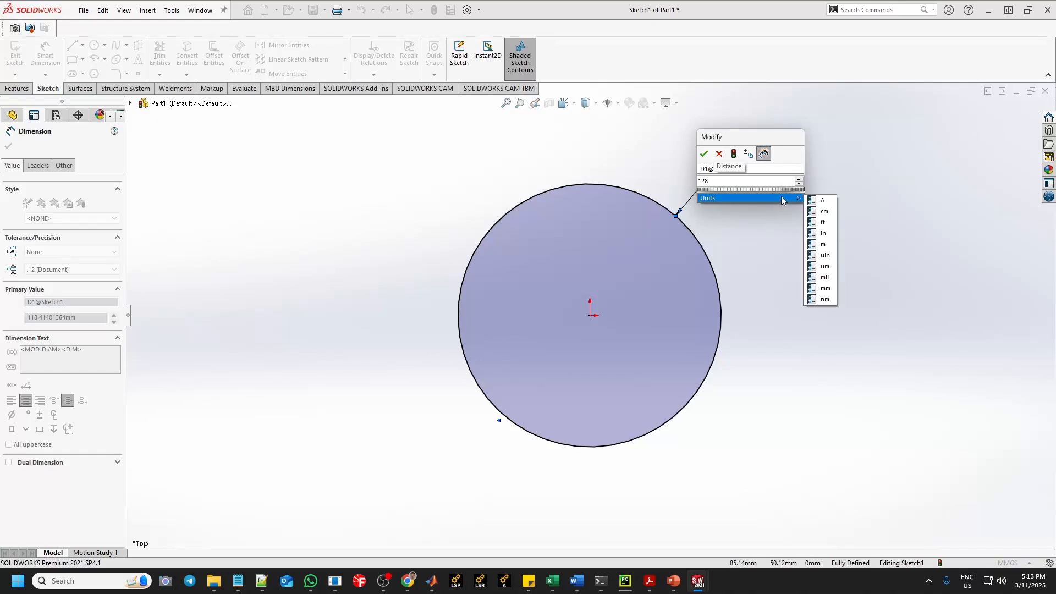
pyautogui.click(827, 289)
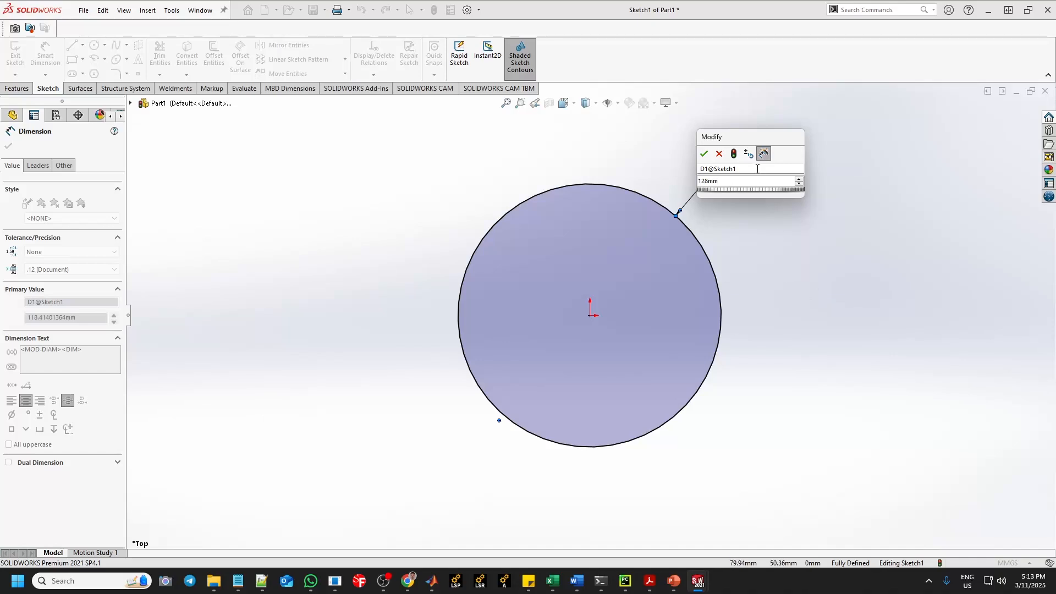
pyautogui.press('Return')
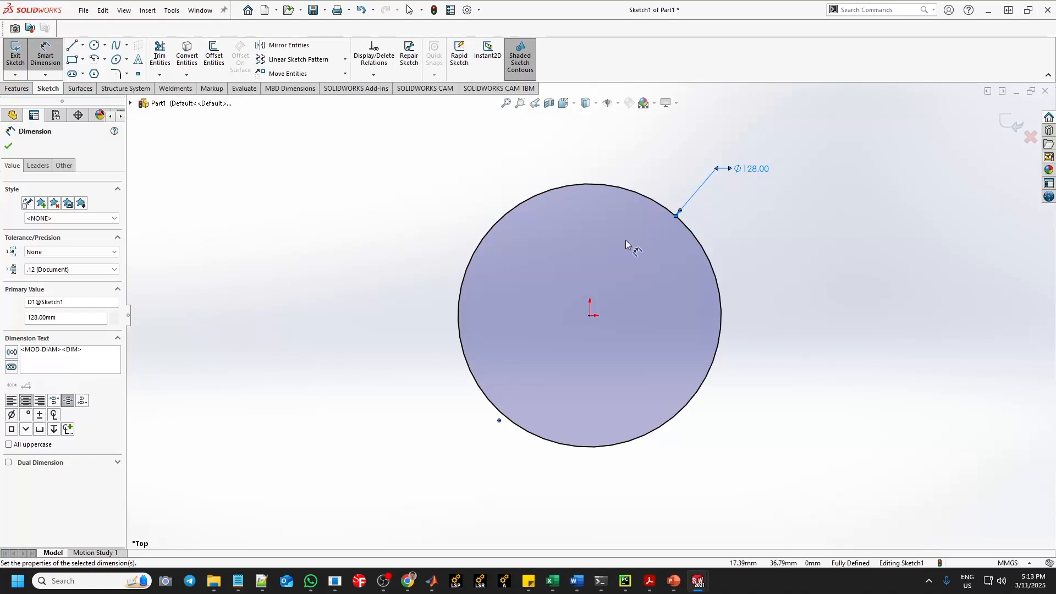
pyautogui.click(834, 214)
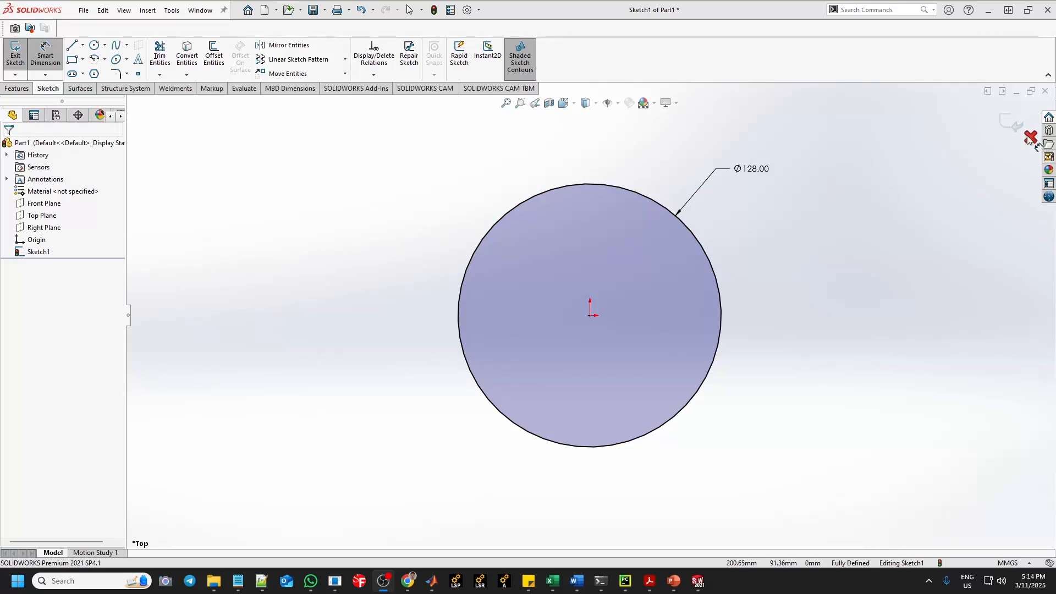
pyautogui.click(32, 65)
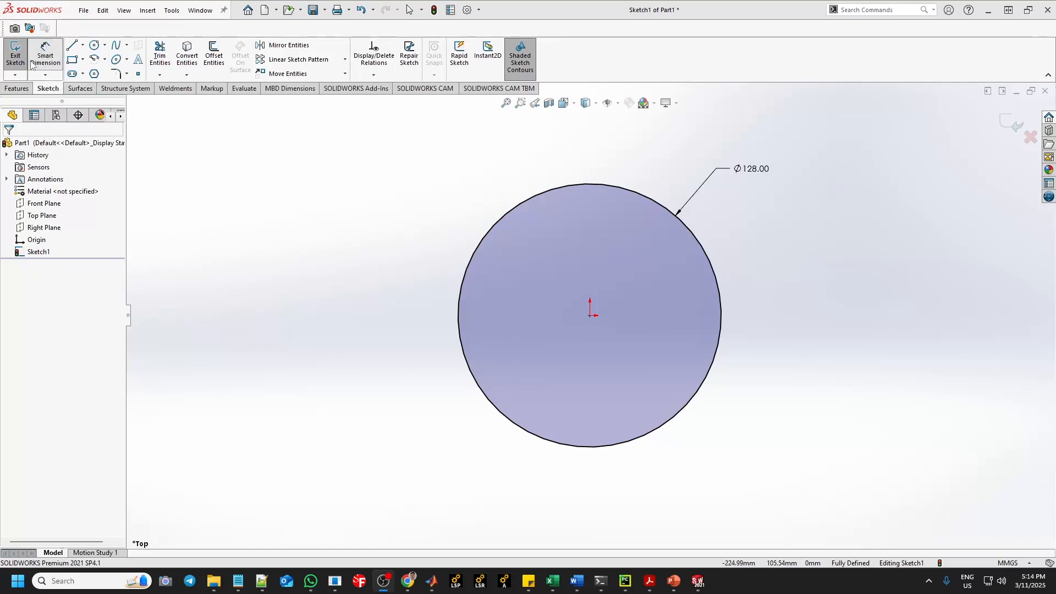
# Step: Exit the sketch and extrude the circle in one direction with a Blind depth of 7 mm
pyautogui.click(16, 57)
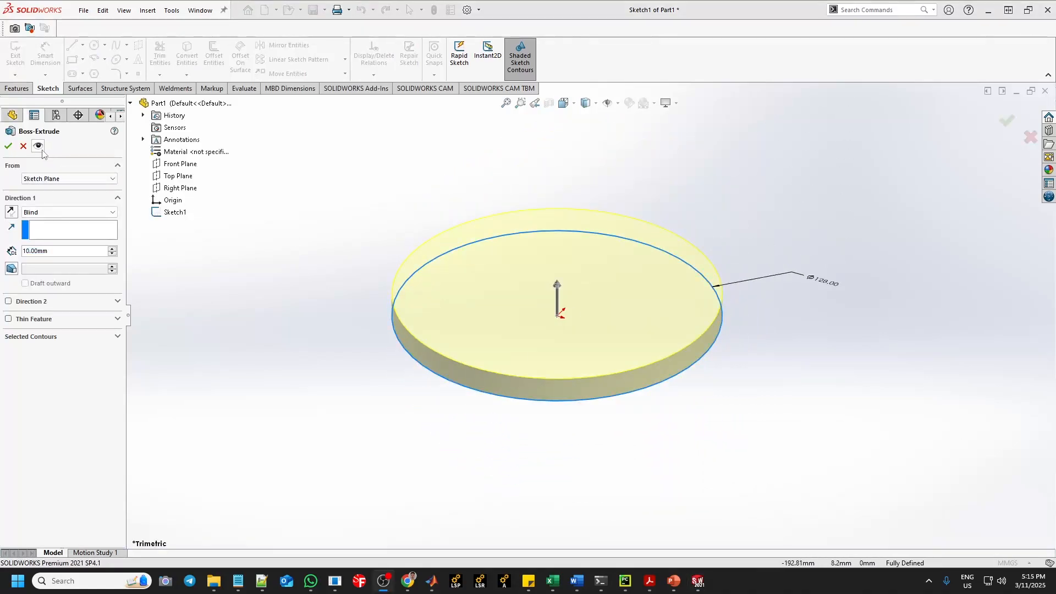
pyautogui.click(16, 119)
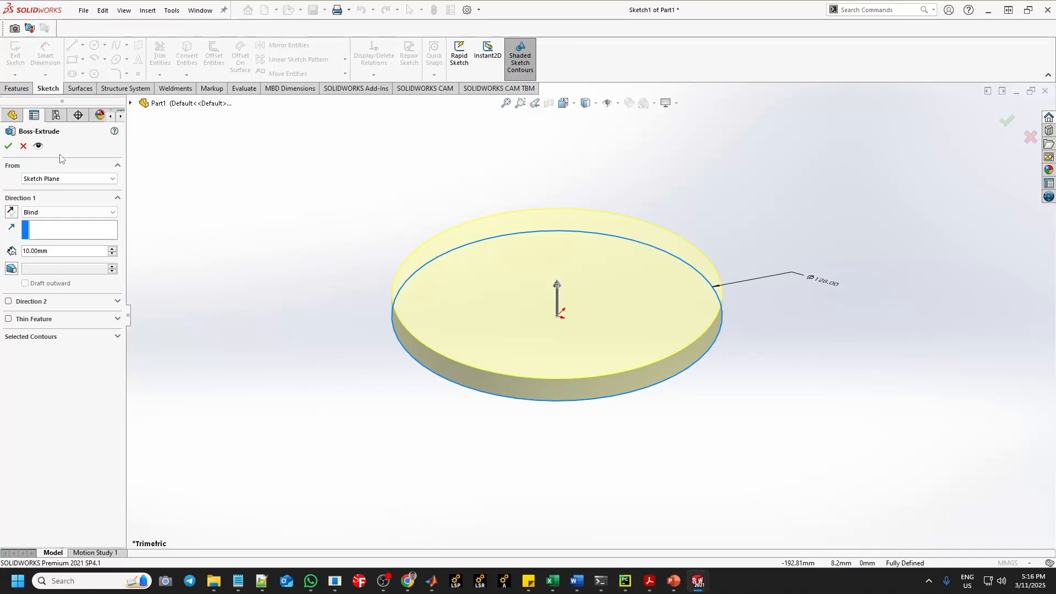
pyautogui.click(48, 213)
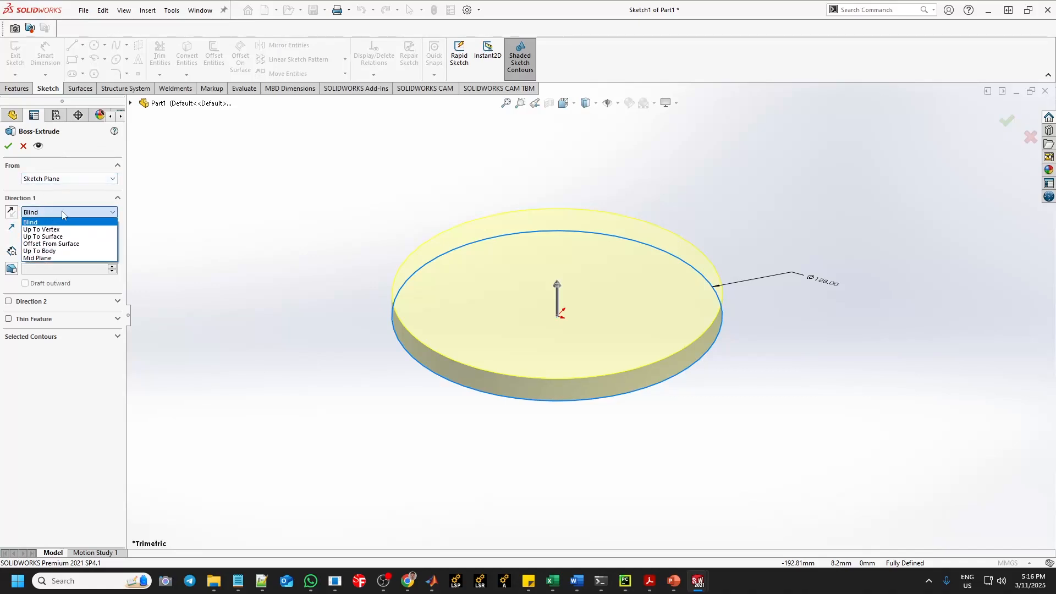
pyautogui.click(62, 213)
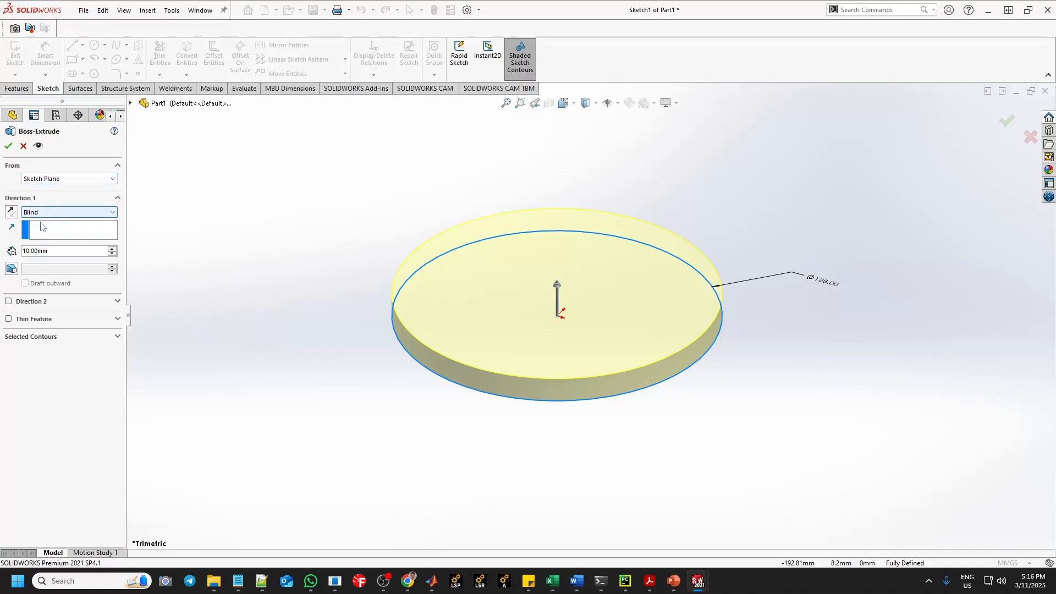
pyautogui.click(10, 302)
pyautogui.click(8, 302)
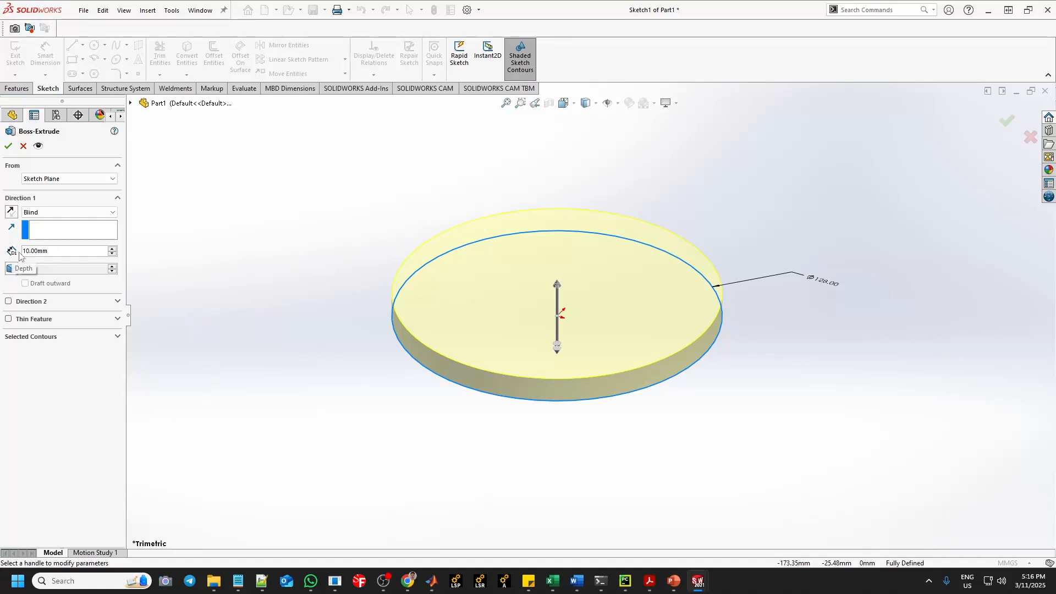
pyautogui.doubleClick(52, 253)
pyautogui.write('7')
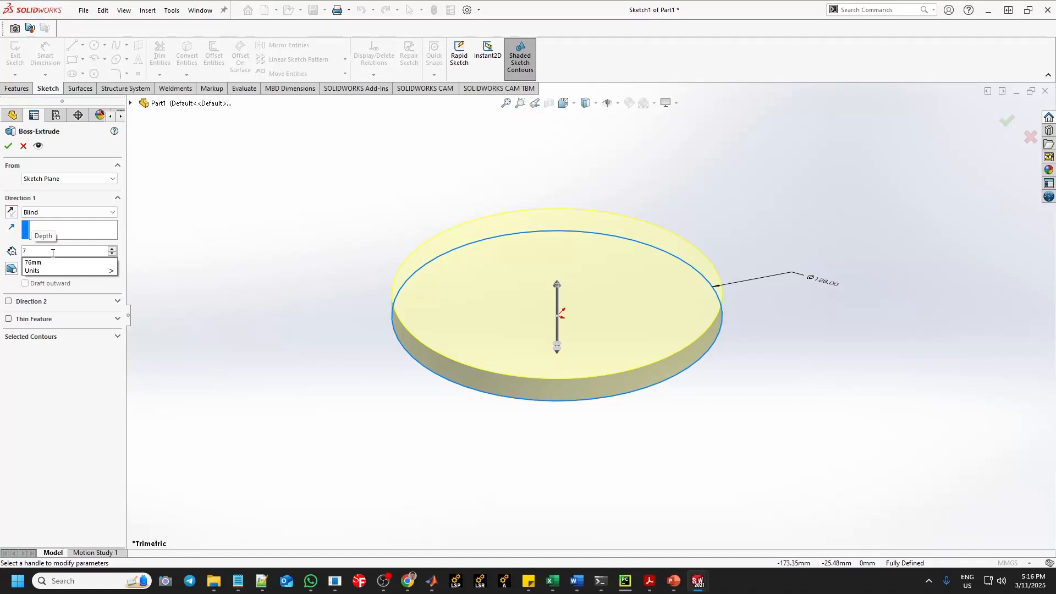
pyautogui.press('Return')
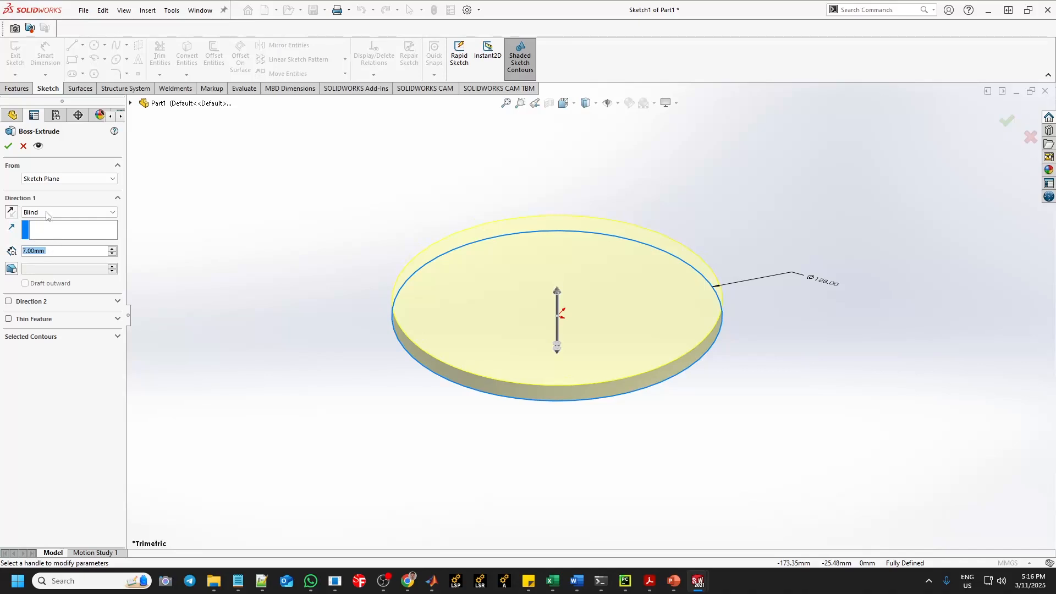
pyautogui.click(9, 146)
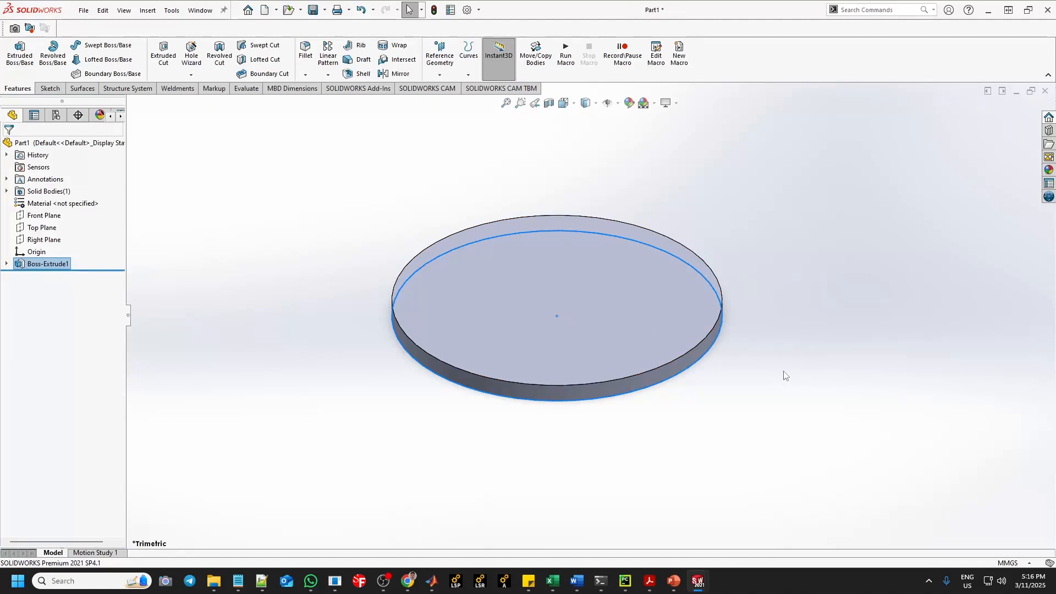
pyautogui.moveTo(791, 299); pyautogui.dragTo(802, 322, button='middle')
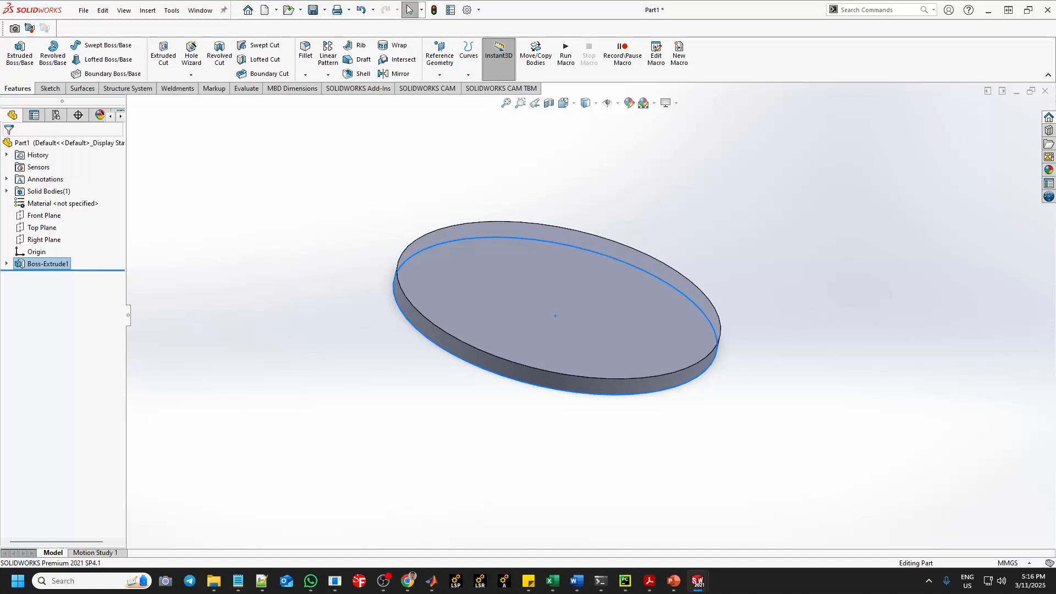
pyautogui.moveTo(817, 253); pyautogui.dragTo(759, 234, button='middle')
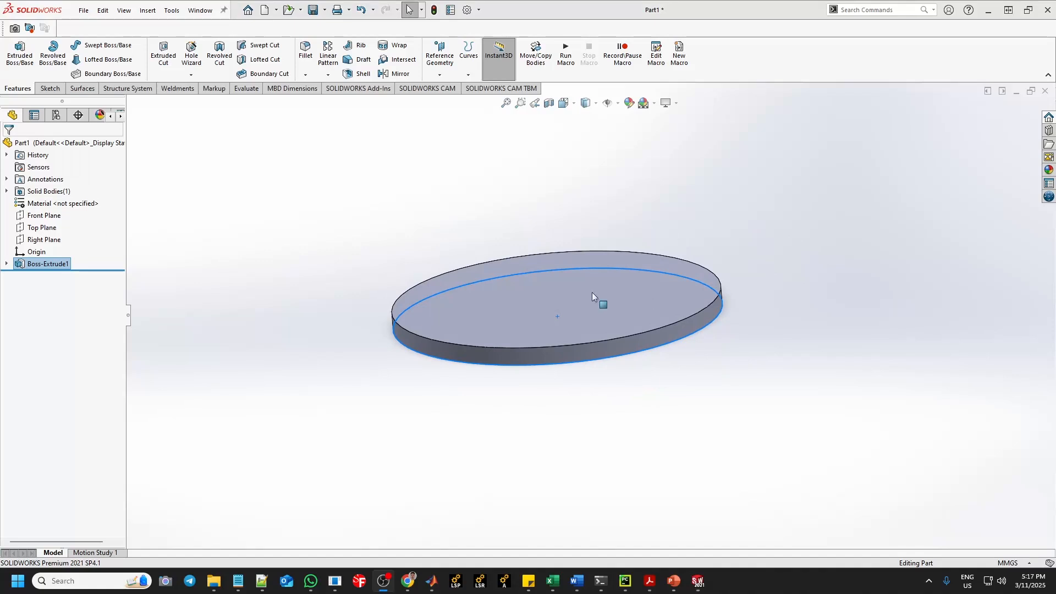
# Step: Start saving the part and browse to the TA folder on the D: drive
pyautogui.click(325, 11)
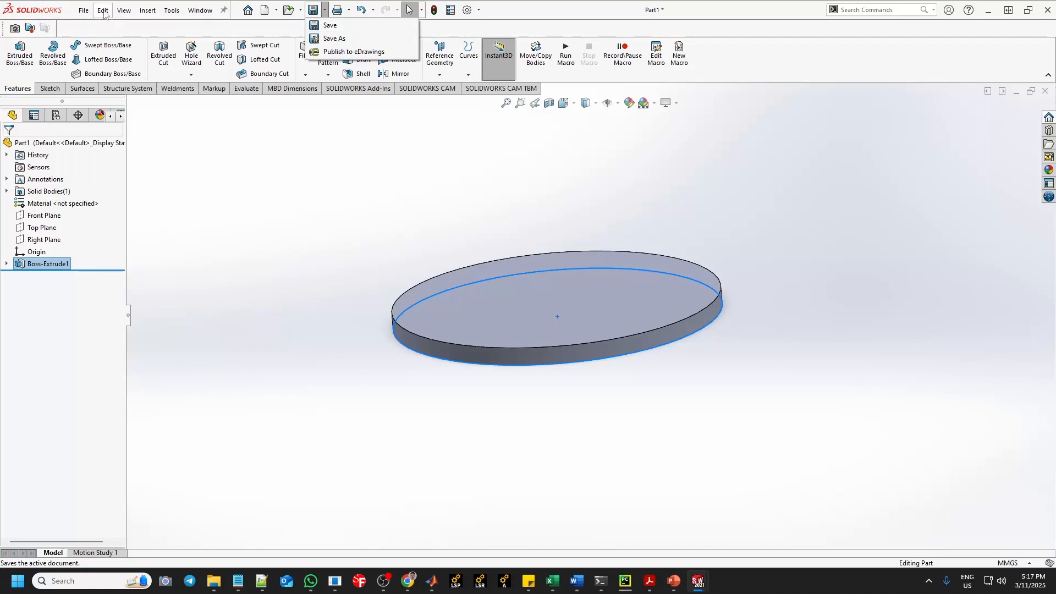
pyautogui.click(84, 11)
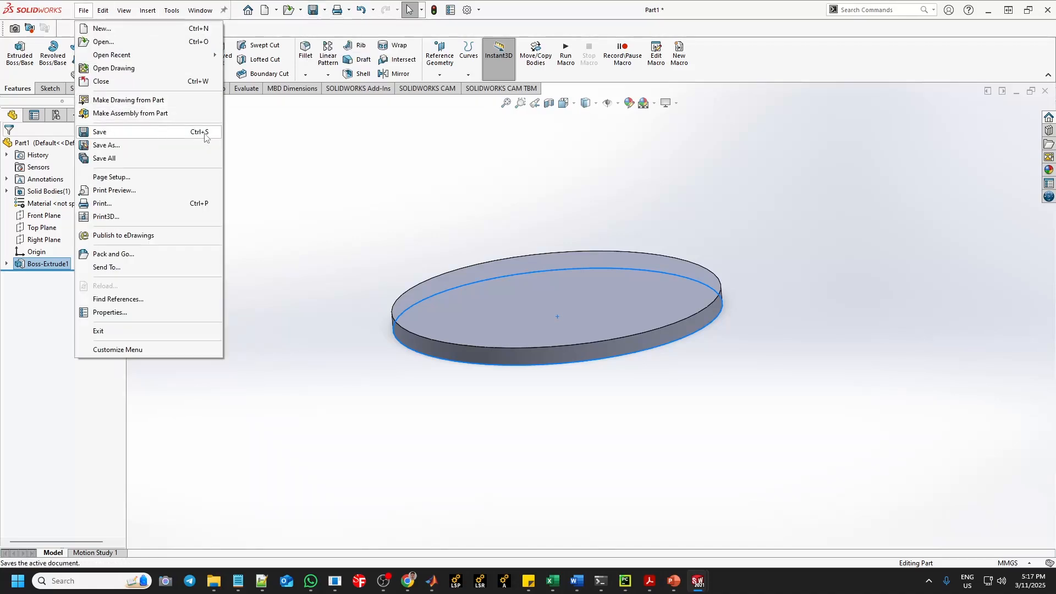
pyautogui.click(177, 132)
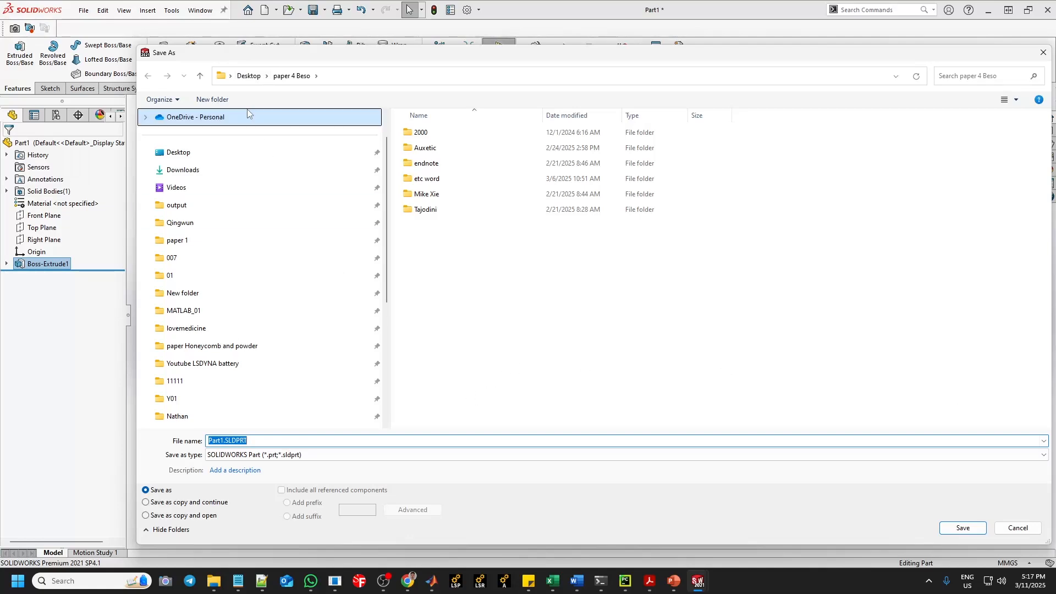
pyautogui.click(252, 76)
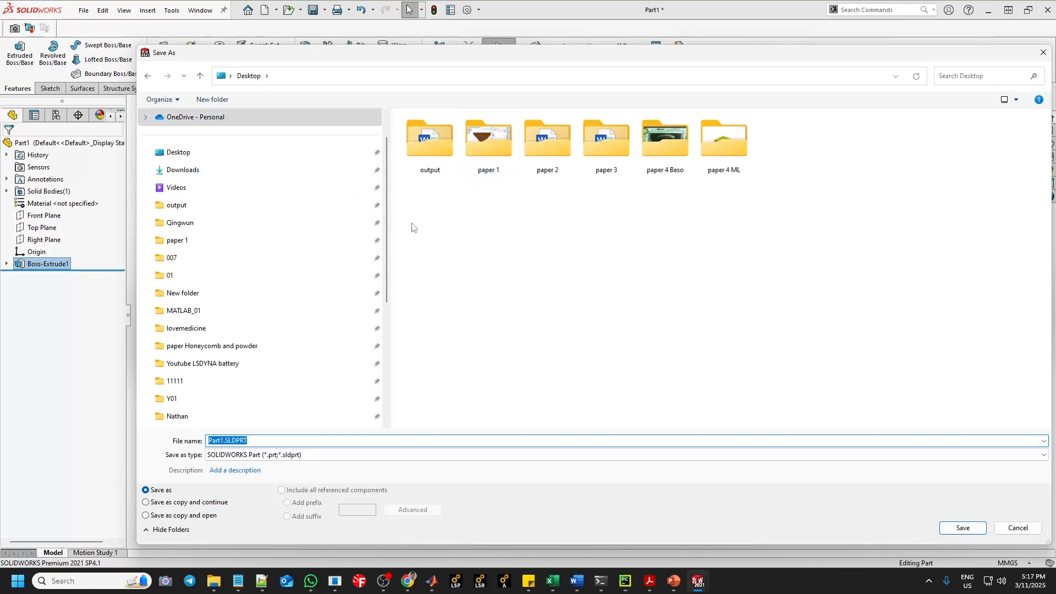
pyautogui.scroll(-3, 313, 333)
pyautogui.click(207, 415)
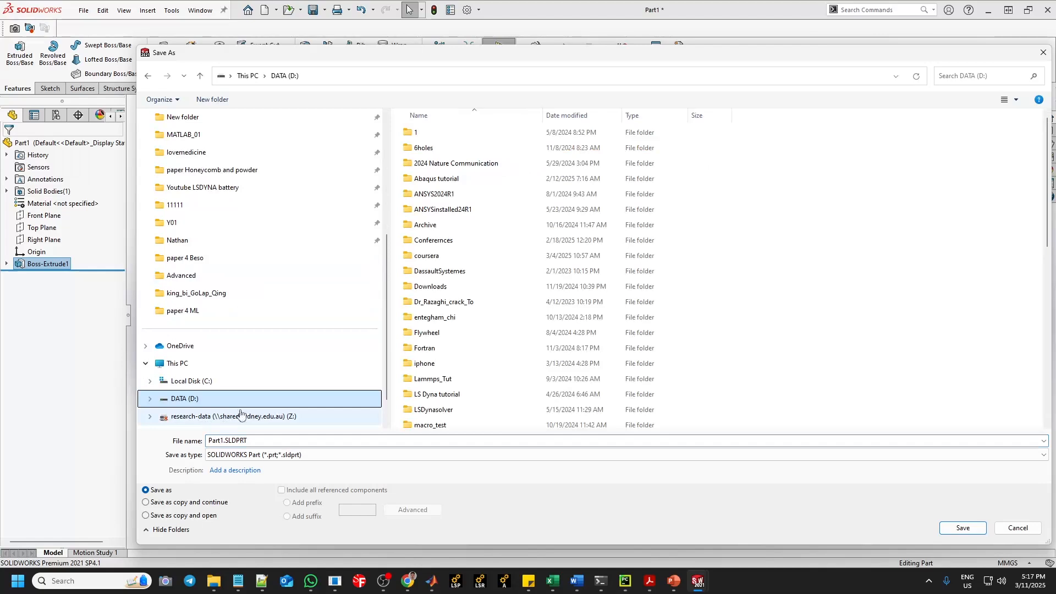
pyautogui.rightClick(827, 270)
pyautogui.click(780, 312)
pyautogui.press('t')
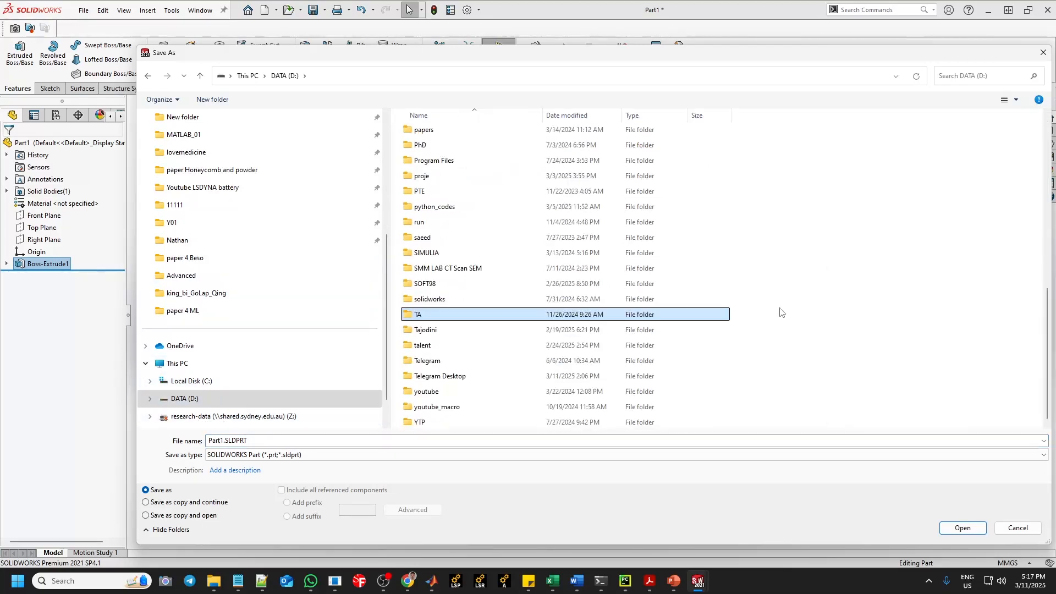
pyautogui.click(462, 333)
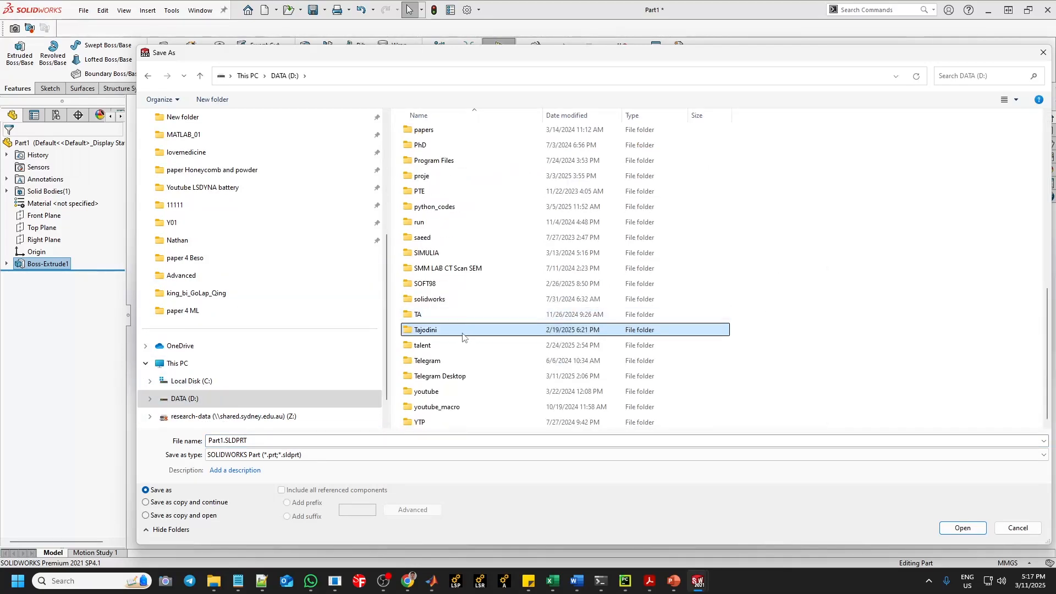
pyautogui.doubleClick(430, 319)
# Step: Create a folder named SolidWorks inside the TA folder and open it
pyautogui.rightClick(472, 251)
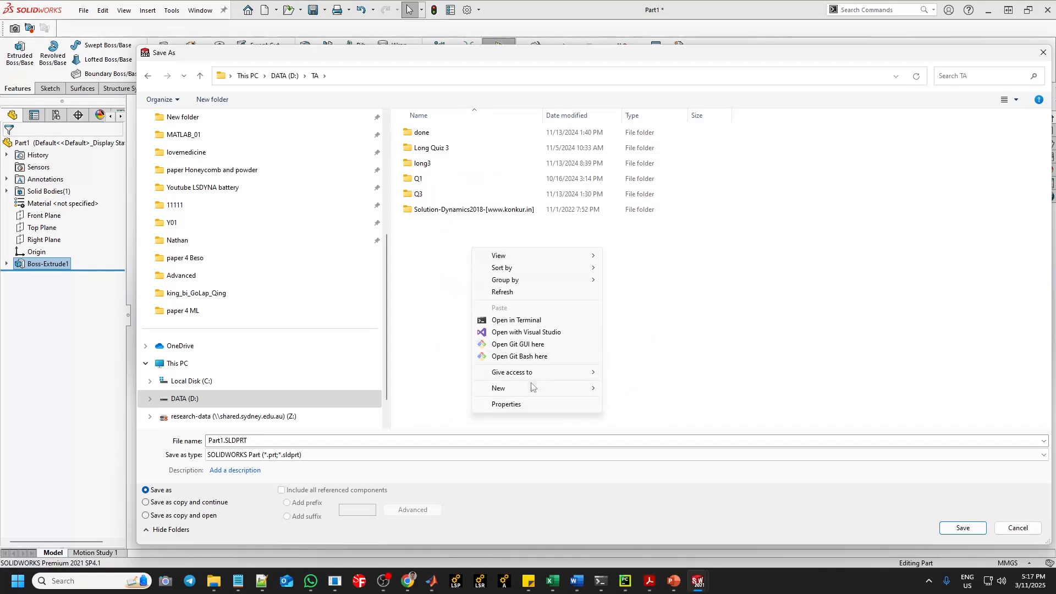
pyautogui.moveTo(537, 389)
pyautogui.click(647, 392)
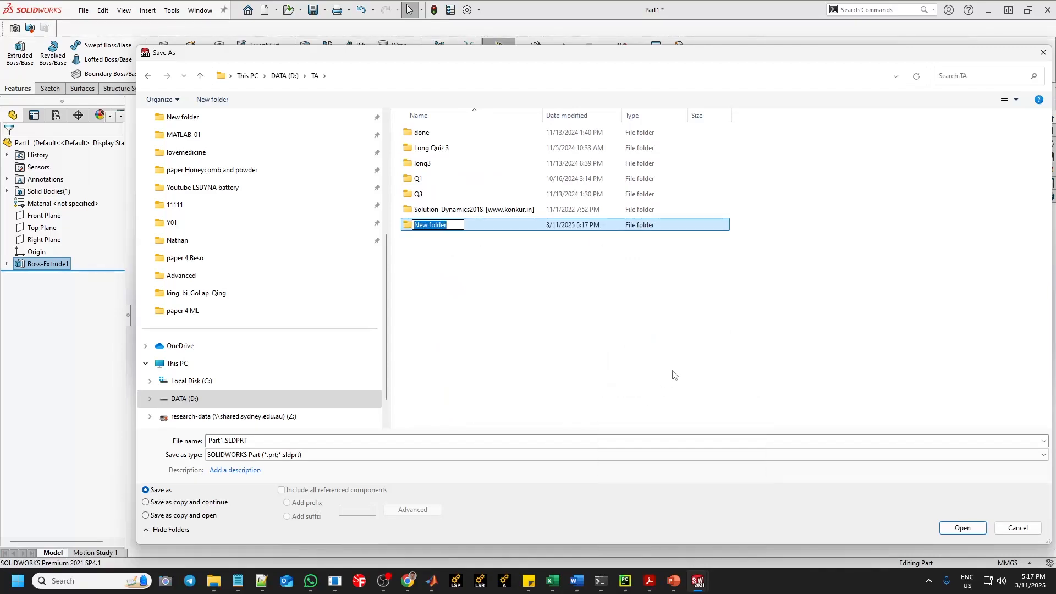
pyautogui.write('S')
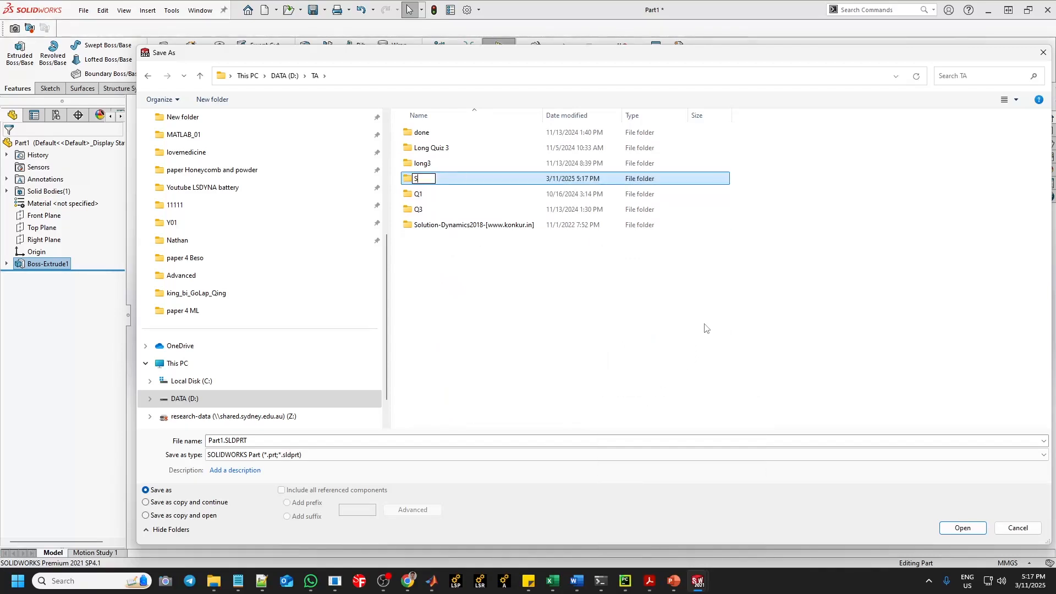
pyautogui.write('olidworks')
pyautogui.write('W')
pyautogui.press('Return')
pyautogui.press('Return')
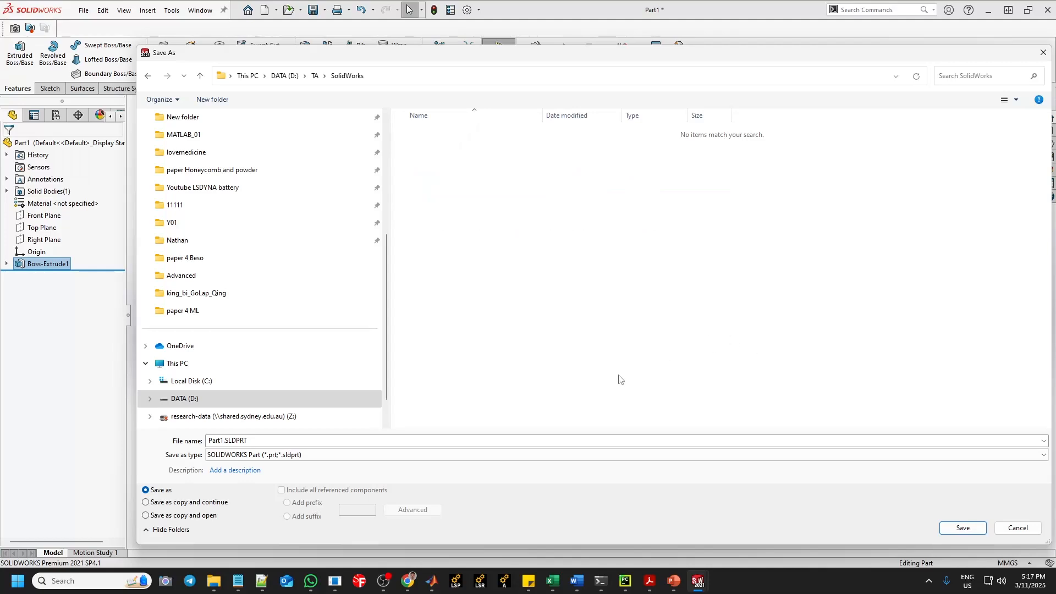
# Step: Name the part file Pressure_Plate and save it in the SolidWorks folder
pyautogui.click(274, 444)
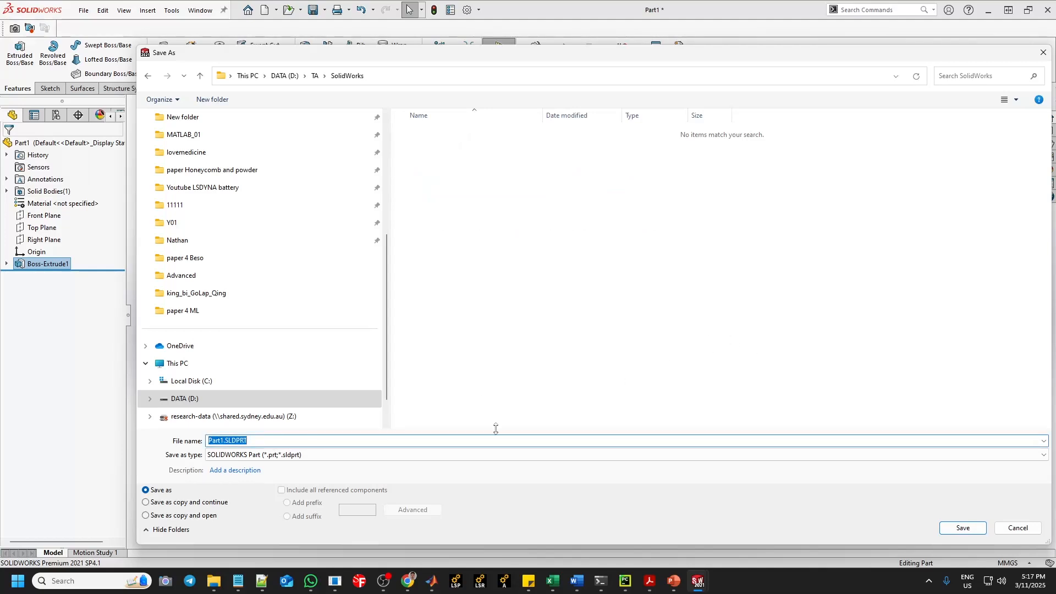
pyautogui.press('Home')
pyautogui.write('Pressure_Plate')
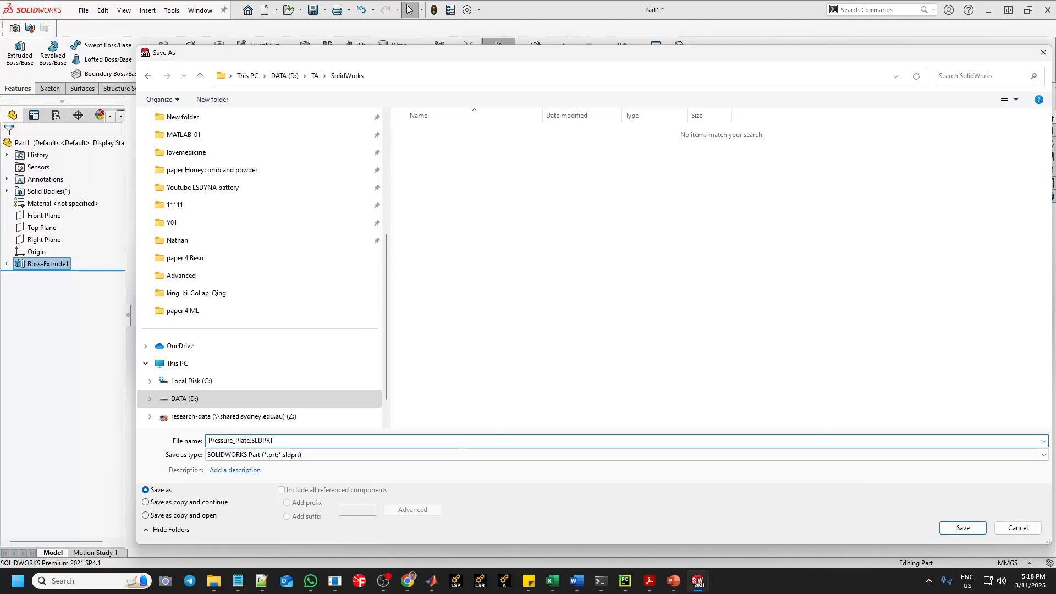
pyautogui.click(962, 529)
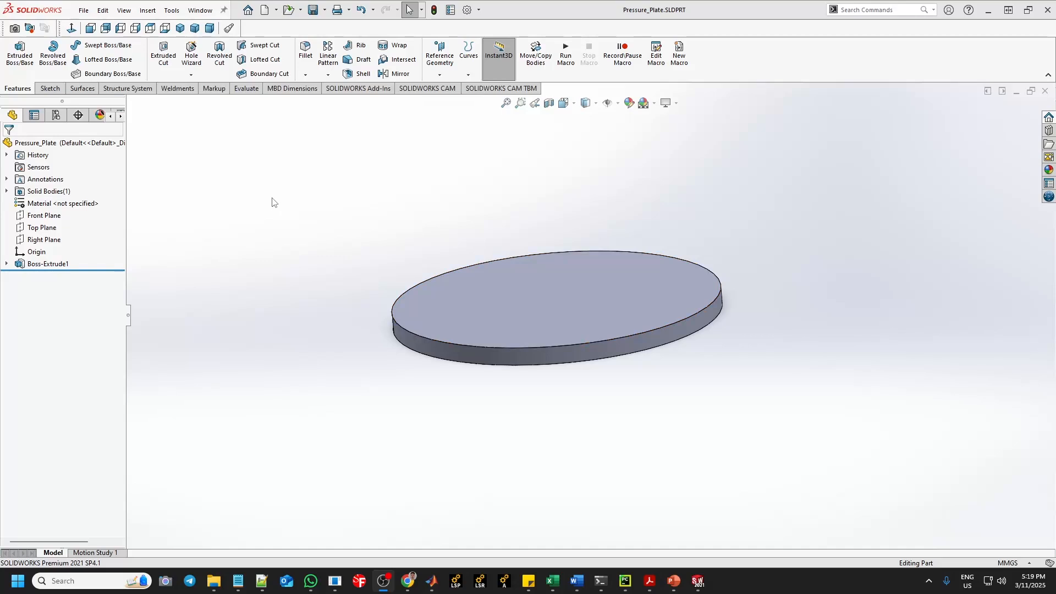
# Step: Start an Extruded Boss/Base sketch on the disc's top face, seen in the Top view
pyautogui.click(31, 66)
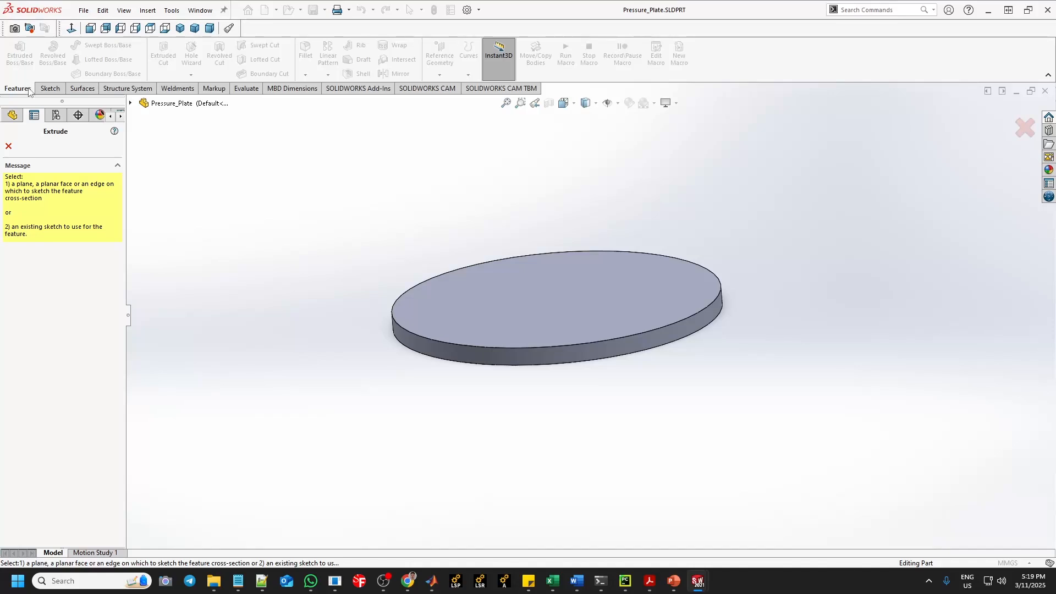
pyautogui.click(150, 29)
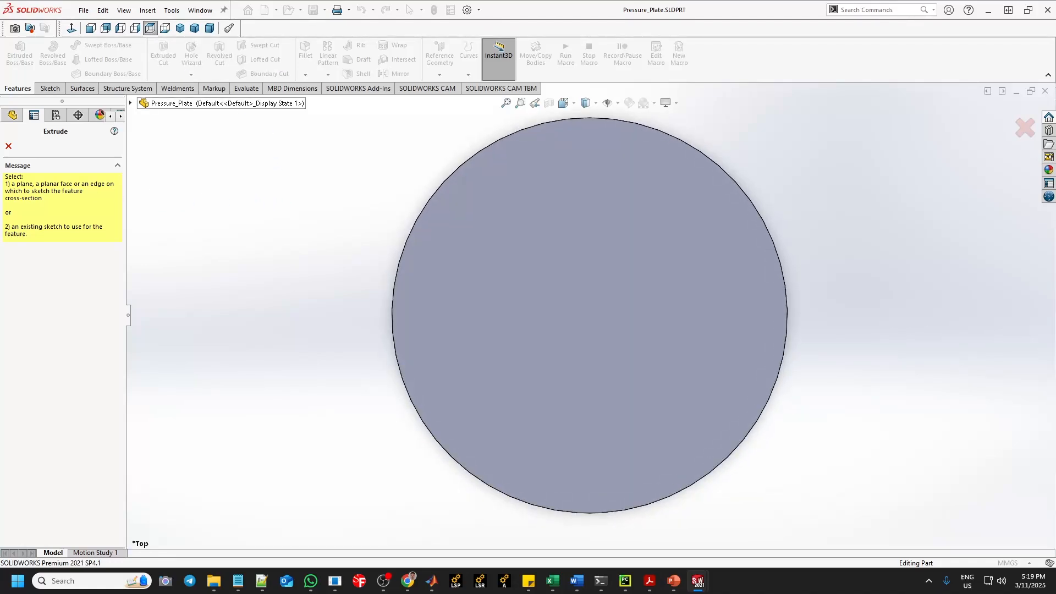
pyautogui.click(432, 294)
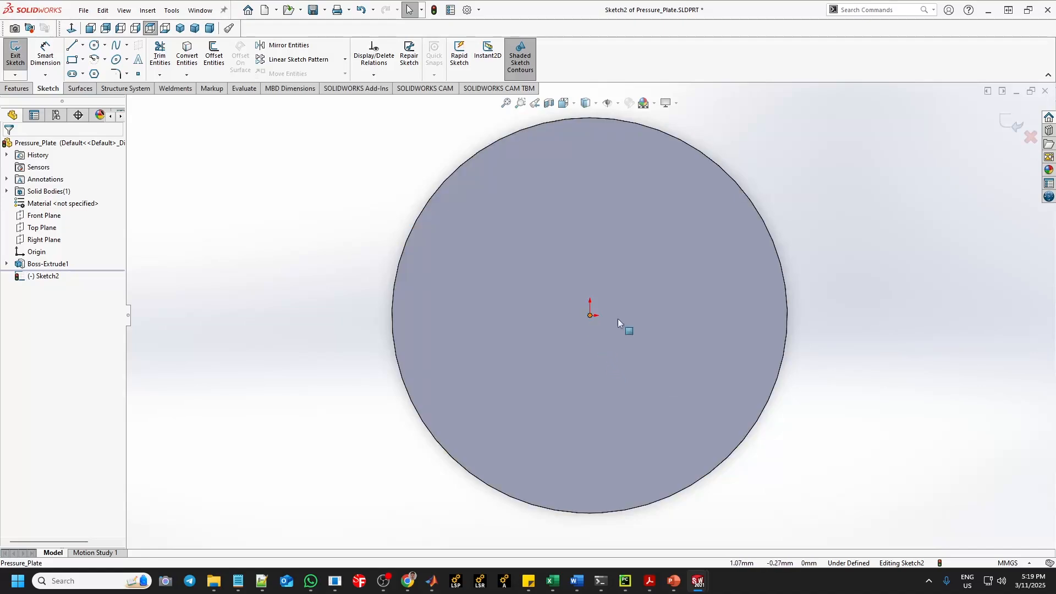
pyautogui.click(591, 316)
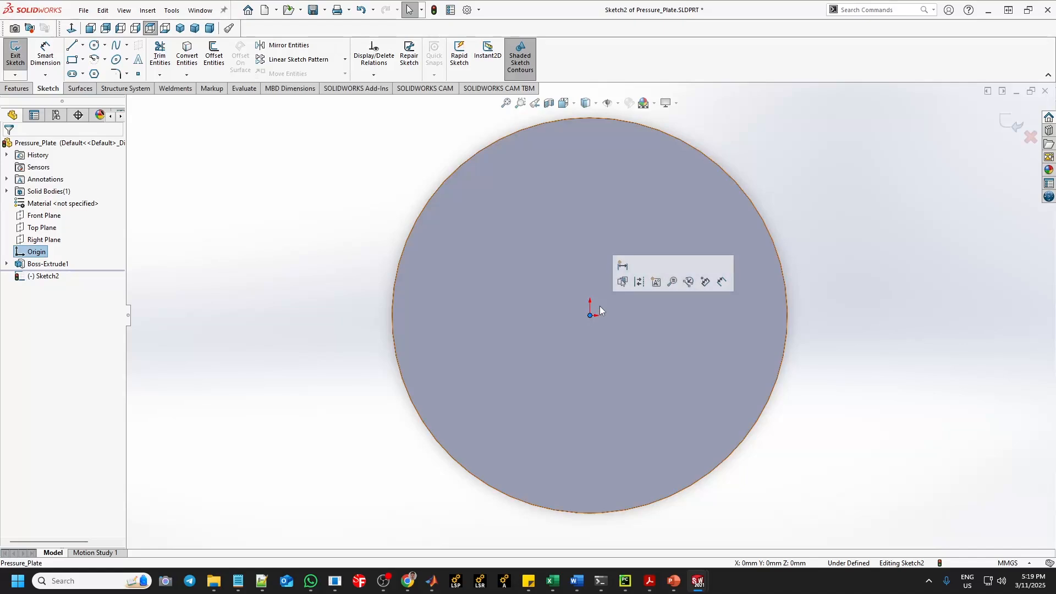
pyautogui.click(592, 305)
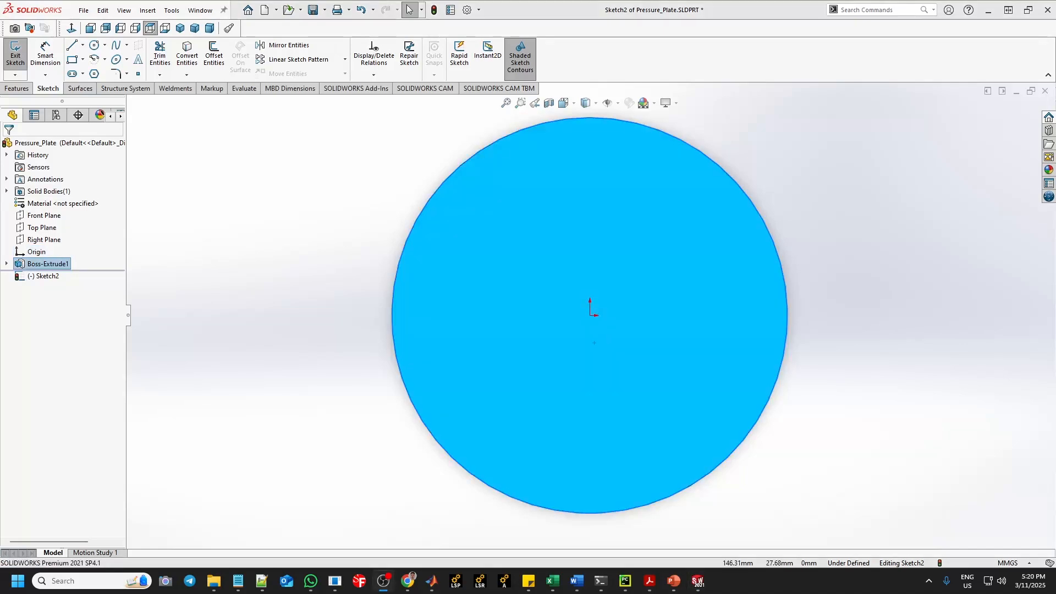
# Step: Sketch a circle of about 33 mm radius centred on the origin on the disc's top face
pyautogui.click(104, 46)
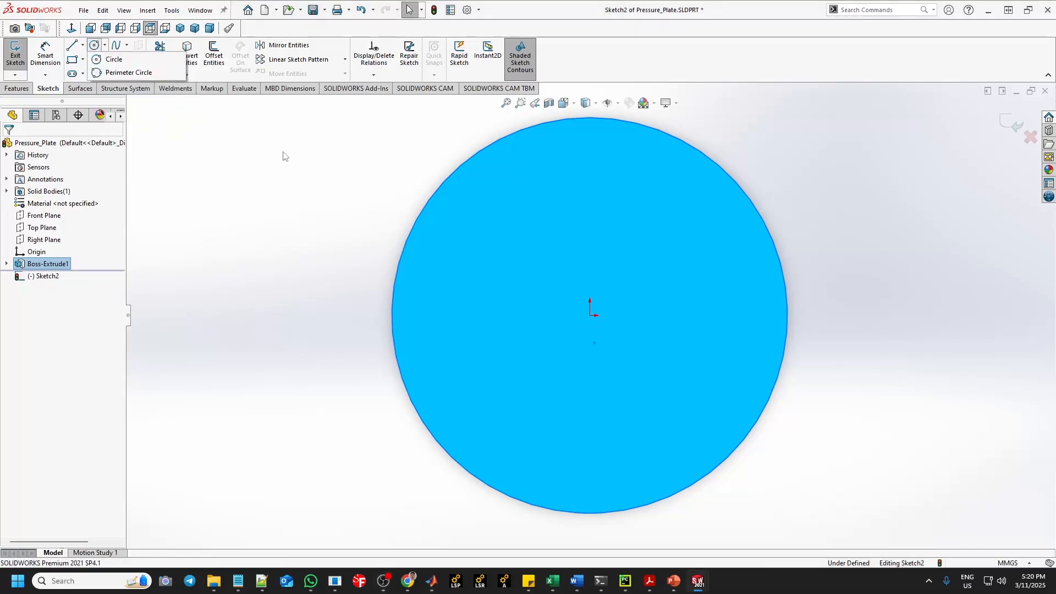
pyautogui.click(113, 59)
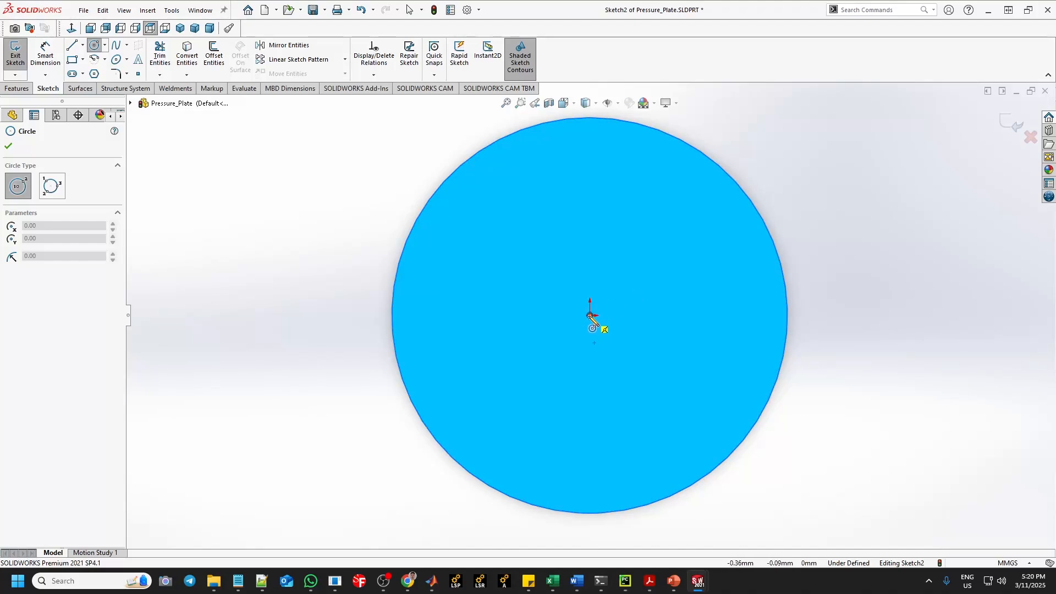
pyautogui.click(589, 316)
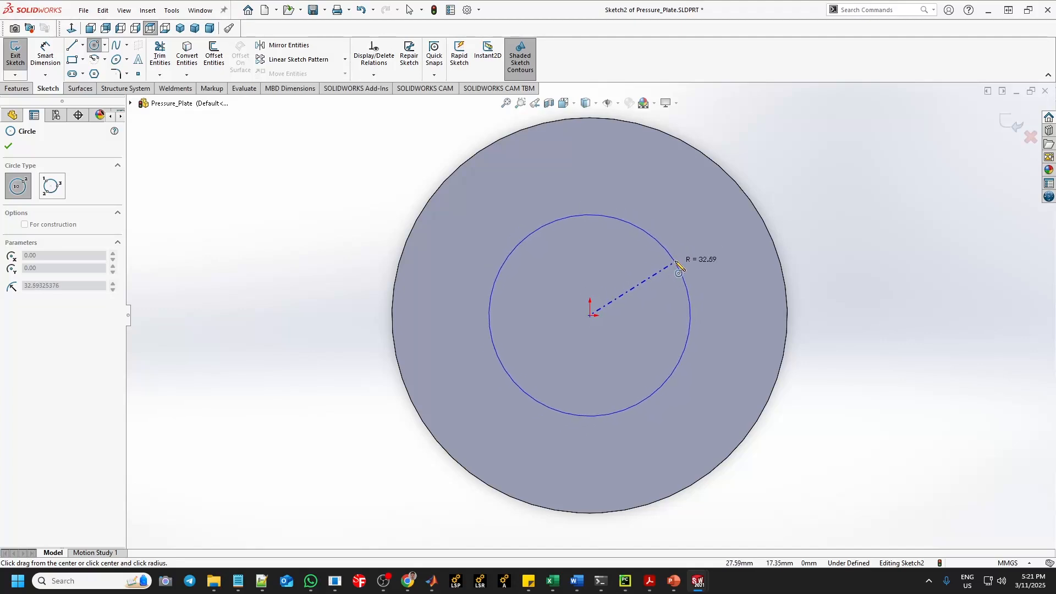
pyautogui.click(680, 269)
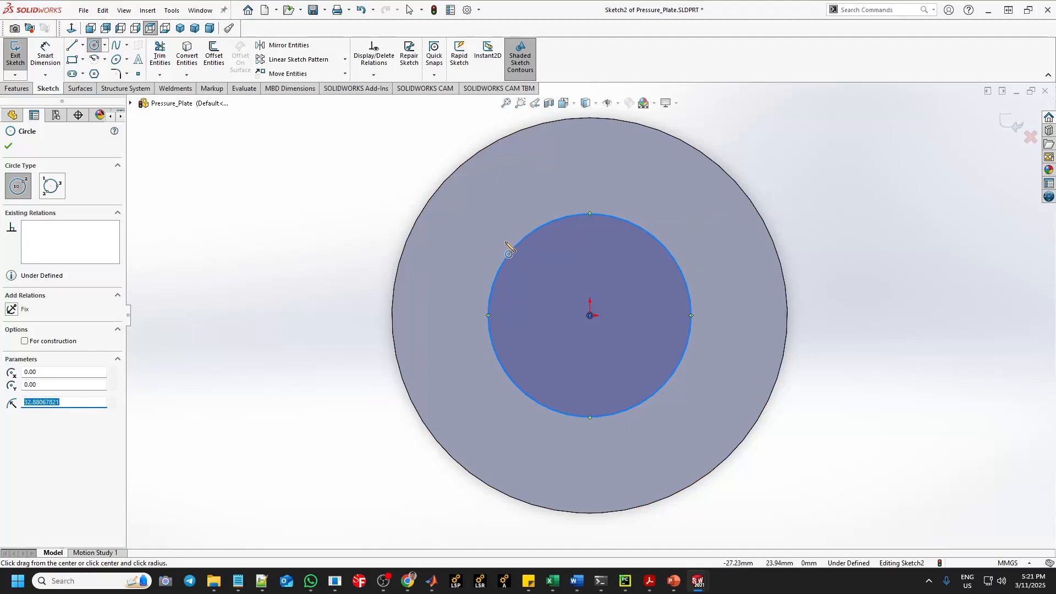
pyautogui.click(8, 147)
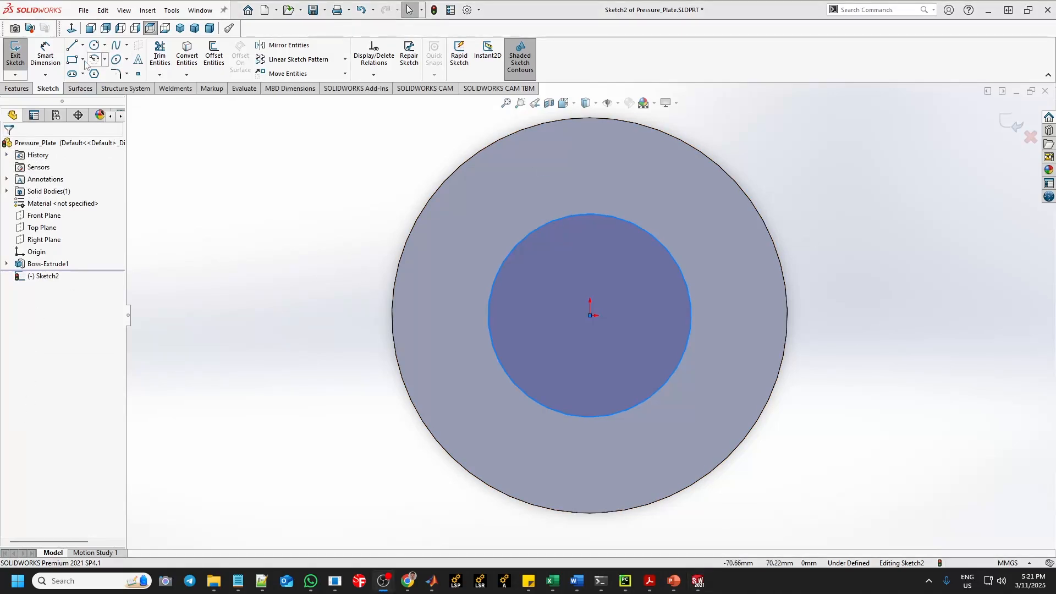
# Step: Dimension the inner circle with Smart Dimension and set its diameter to 75 mm
pyautogui.click(46, 59)
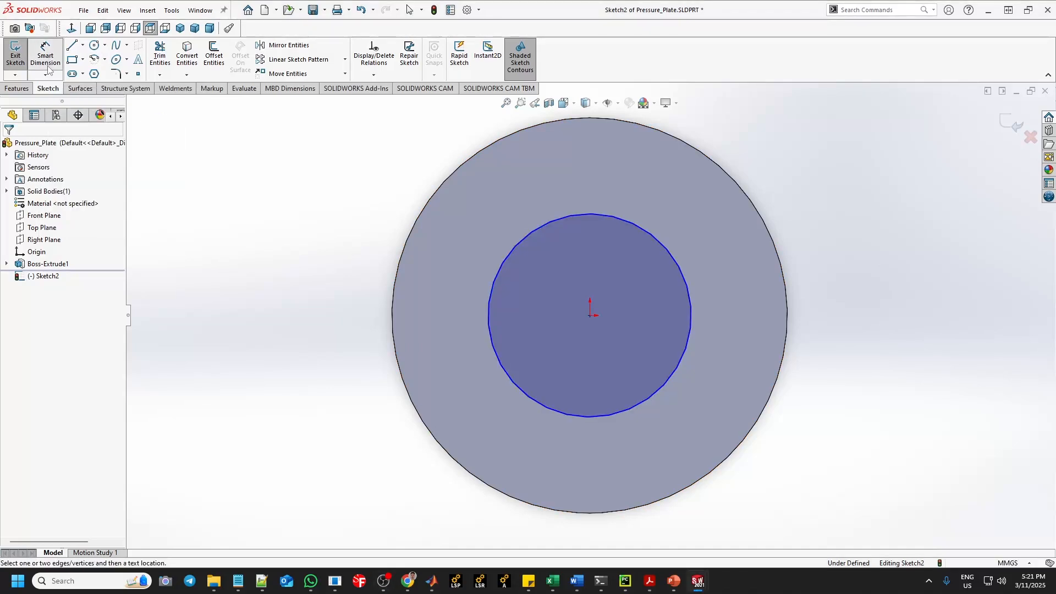
pyautogui.click(540, 226)
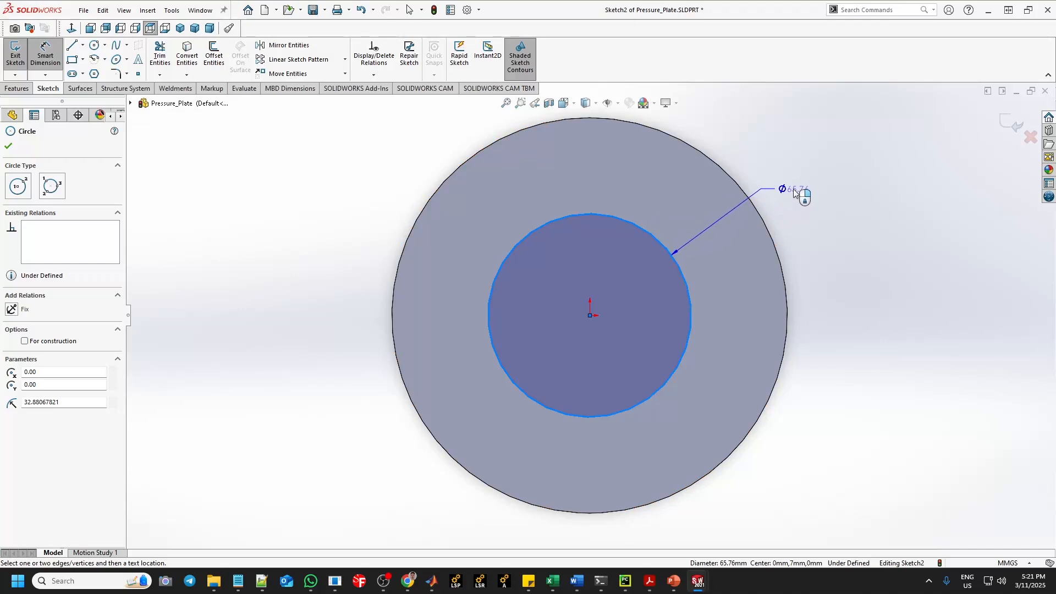
pyautogui.click(762, 215)
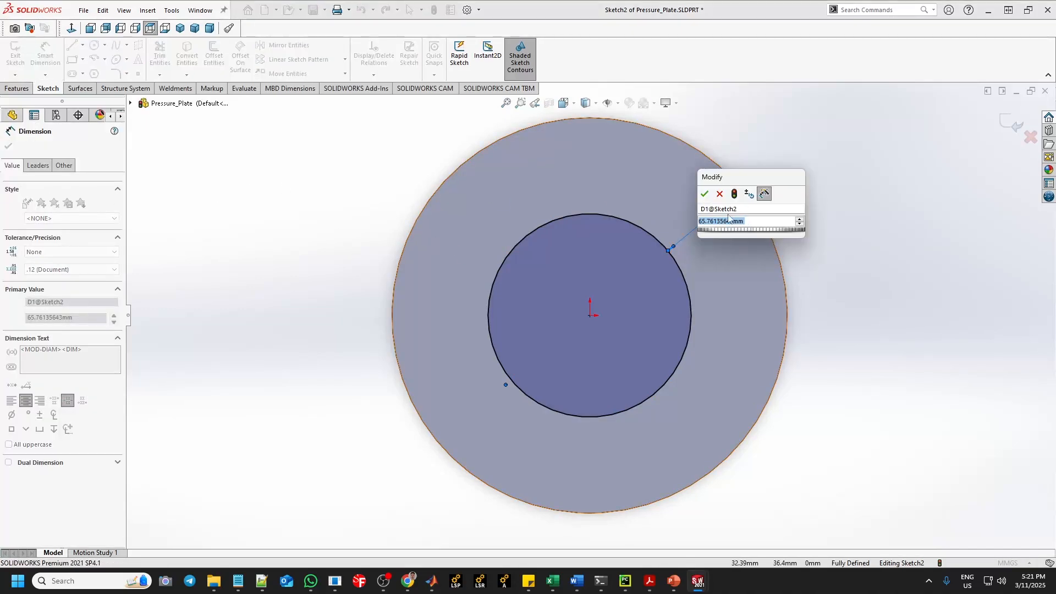
pyautogui.moveTo(736, 179); pyautogui.dragTo(832, 174)
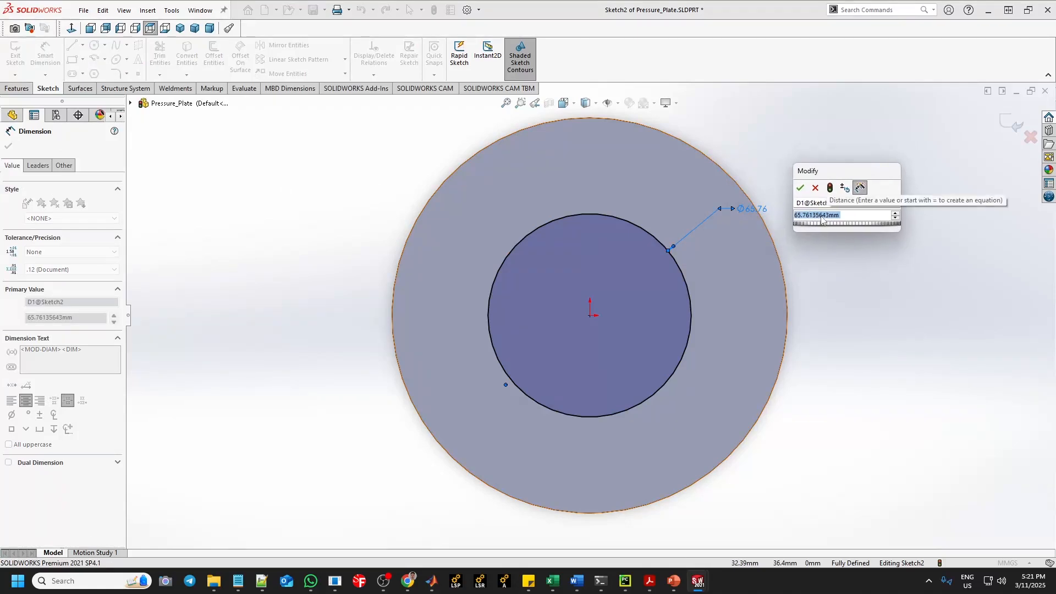
pyautogui.write('75')
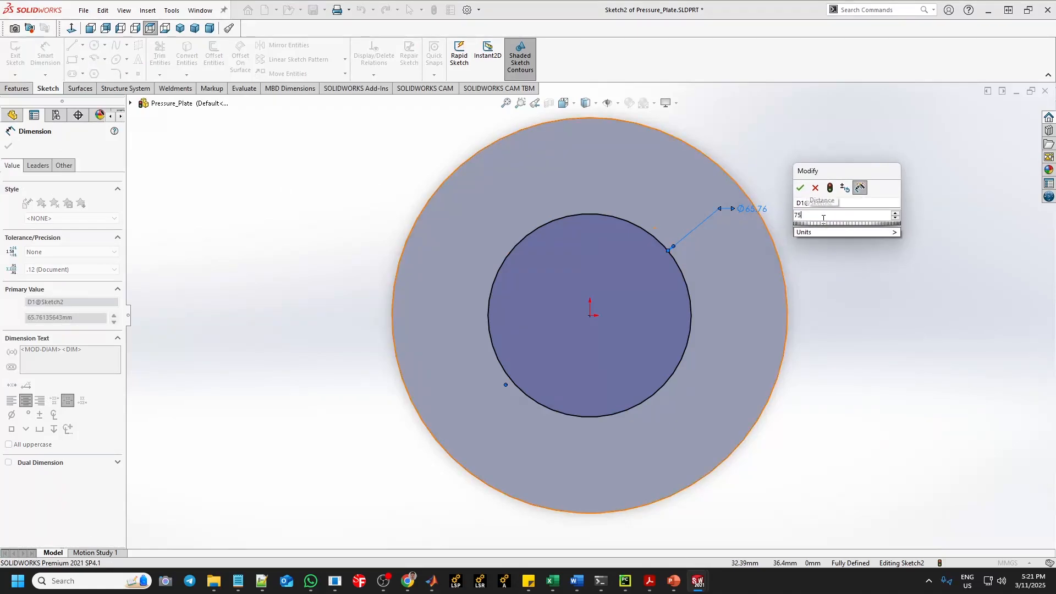
pyautogui.moveTo(830, 232)
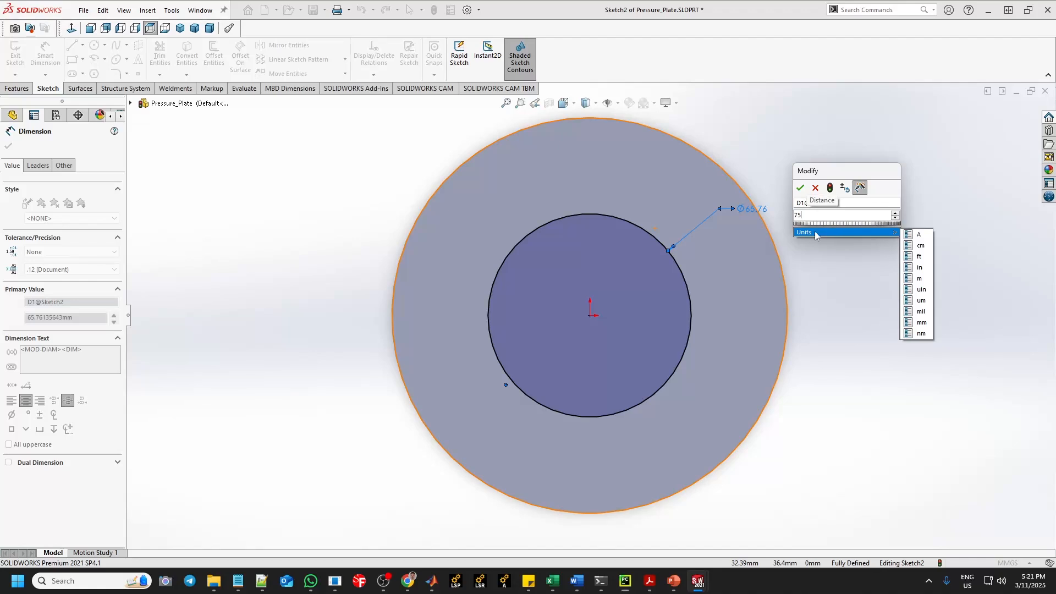
pyautogui.click(911, 323)
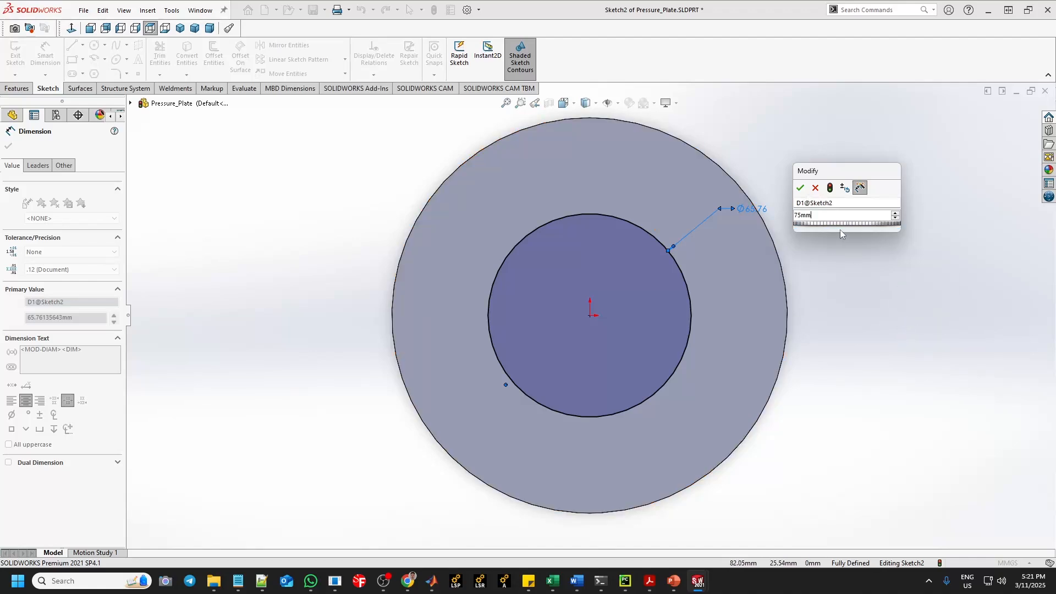
pyautogui.moveTo(840, 233)
pyautogui.write('m')
pyautogui.press('Return')
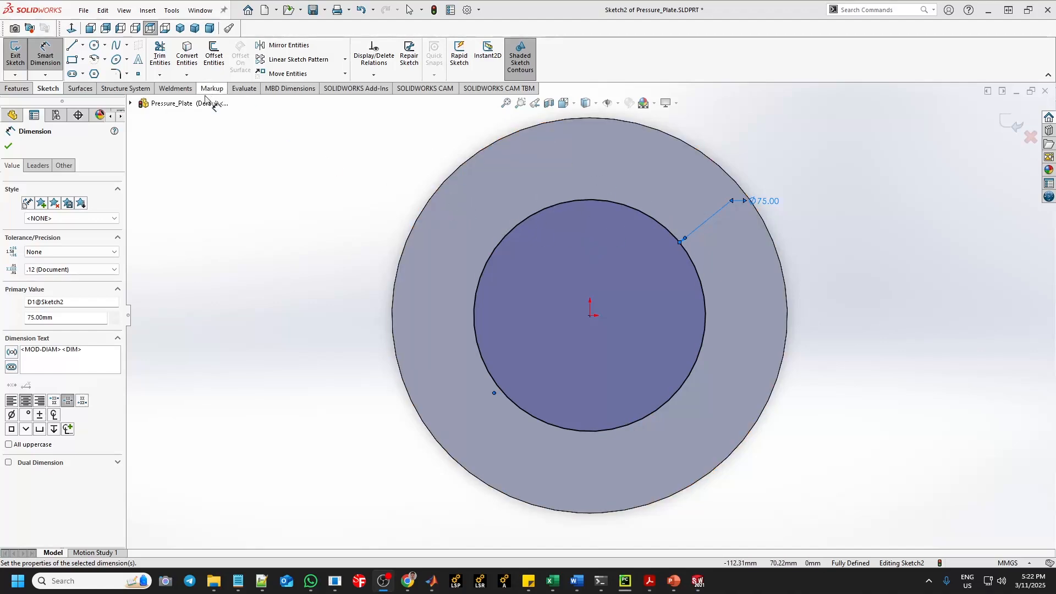
# Step: Offset the 75 mm circle 5 mm inward using Offset Entities with the direction reversed
pyautogui.click(215, 62)
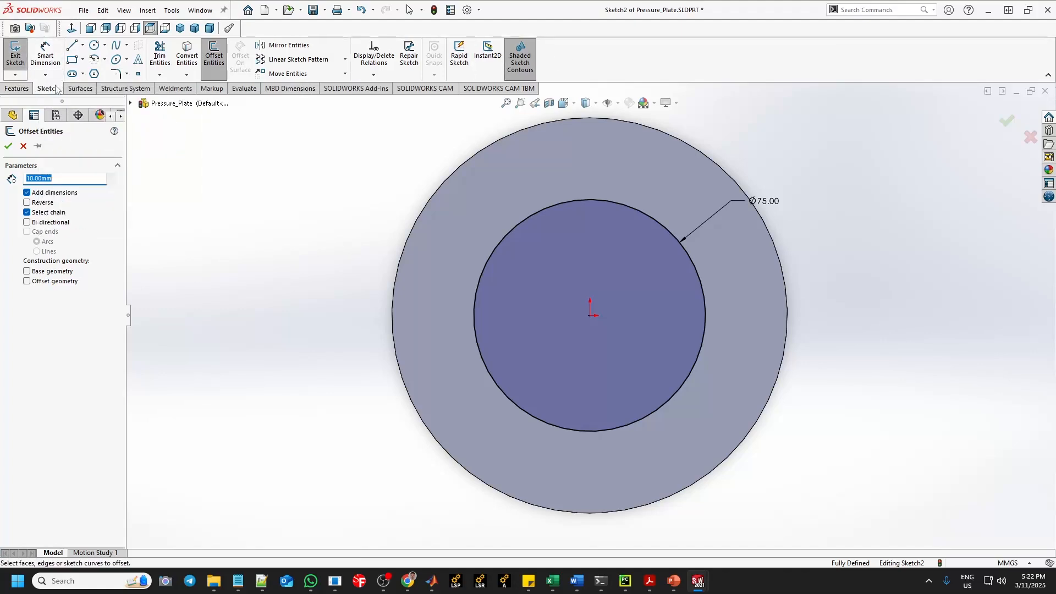
pyautogui.click(17, 88)
pyautogui.click(48, 88)
pyautogui.click(77, 89)
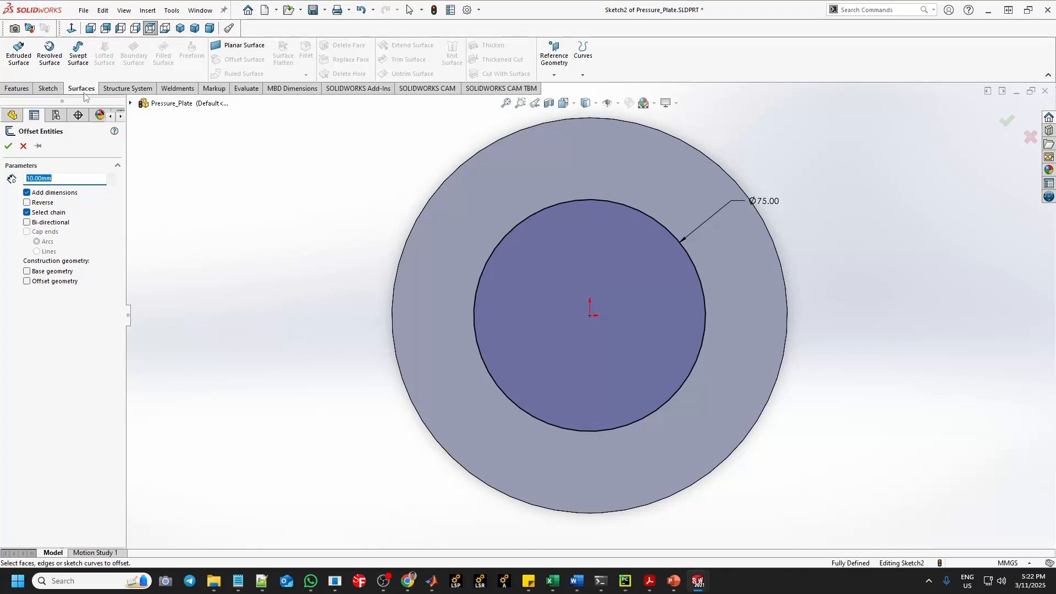
pyautogui.click(52, 90)
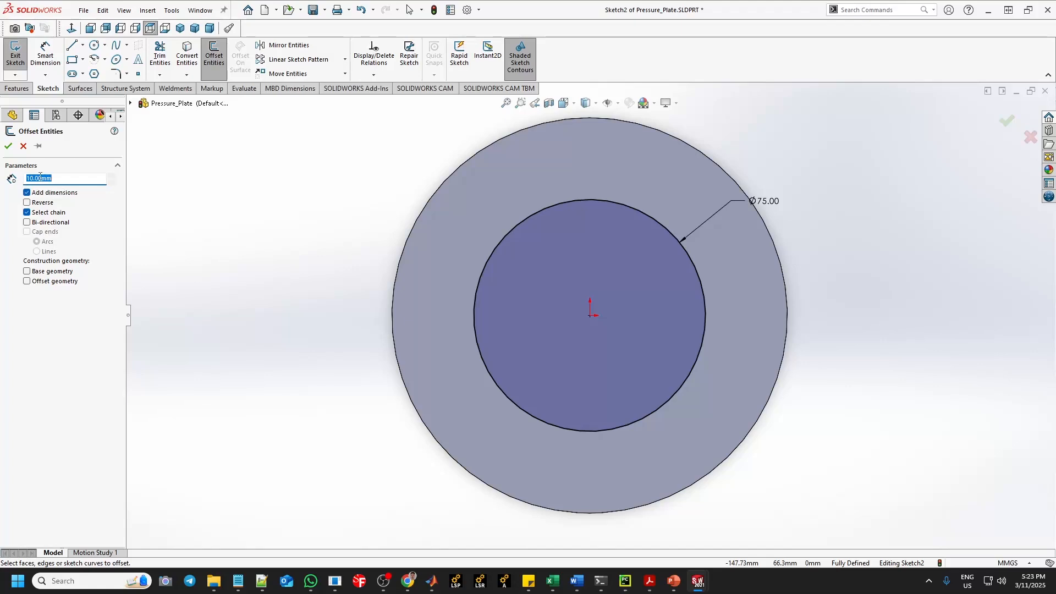
pyautogui.write('5')
pyautogui.press('Return')
pyautogui.click(44, 204)
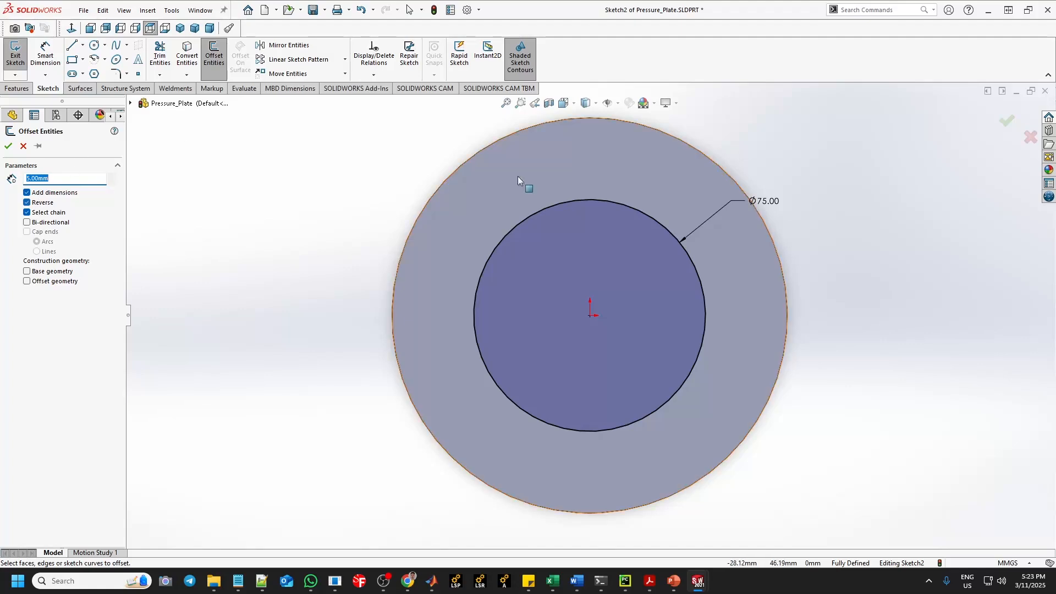
pyautogui.click(632, 207)
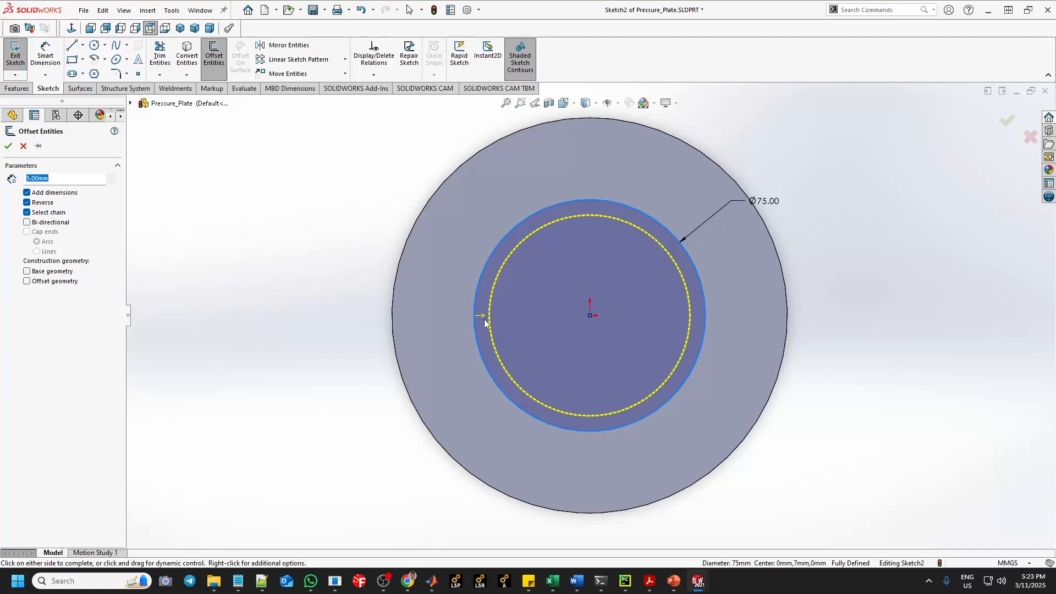
pyautogui.click(27, 202)
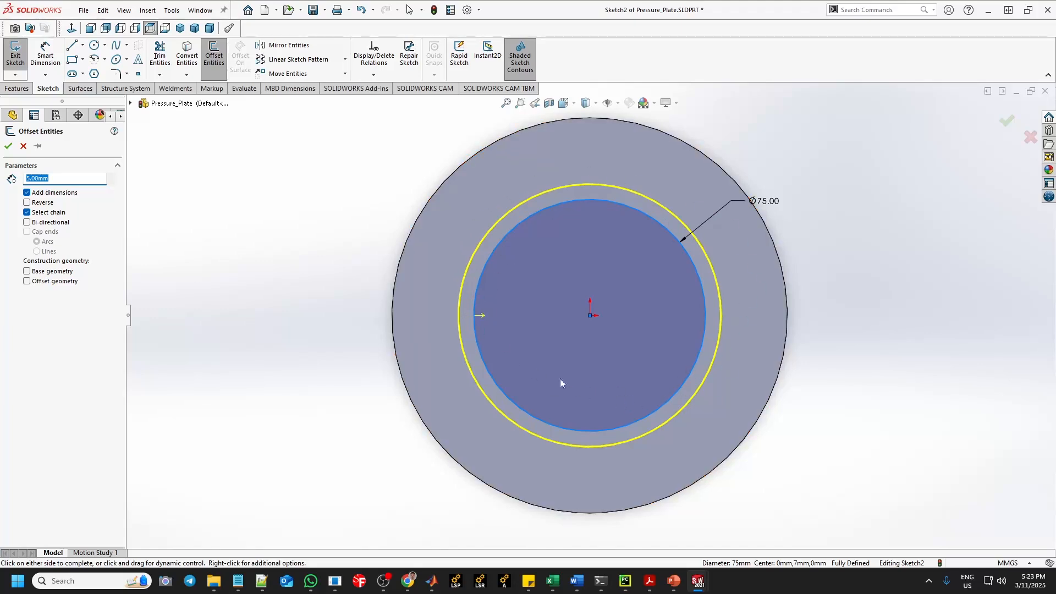
pyautogui.click(27, 203)
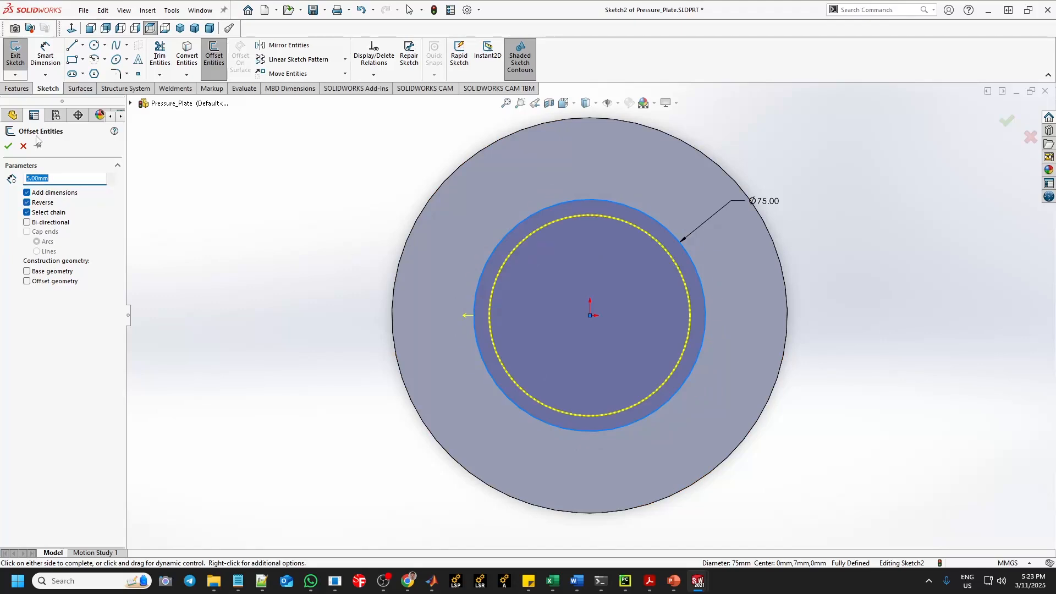
pyautogui.click(8, 146)
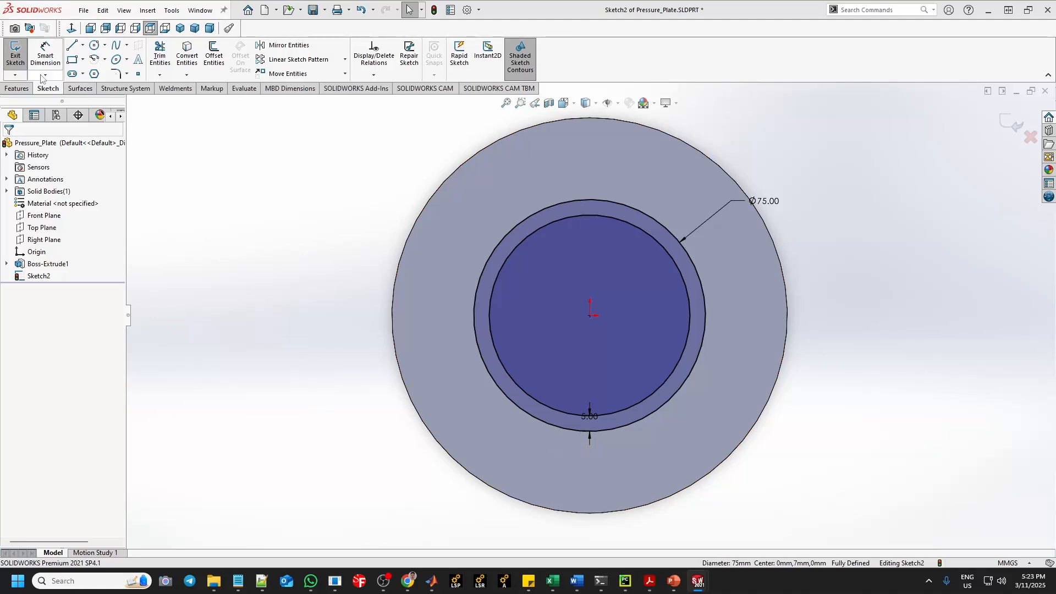
# Step: Exit the sketch and extrude the ring between the two circles 12 mm blind from the disc's top face, merging the result
pyautogui.click(16, 58)
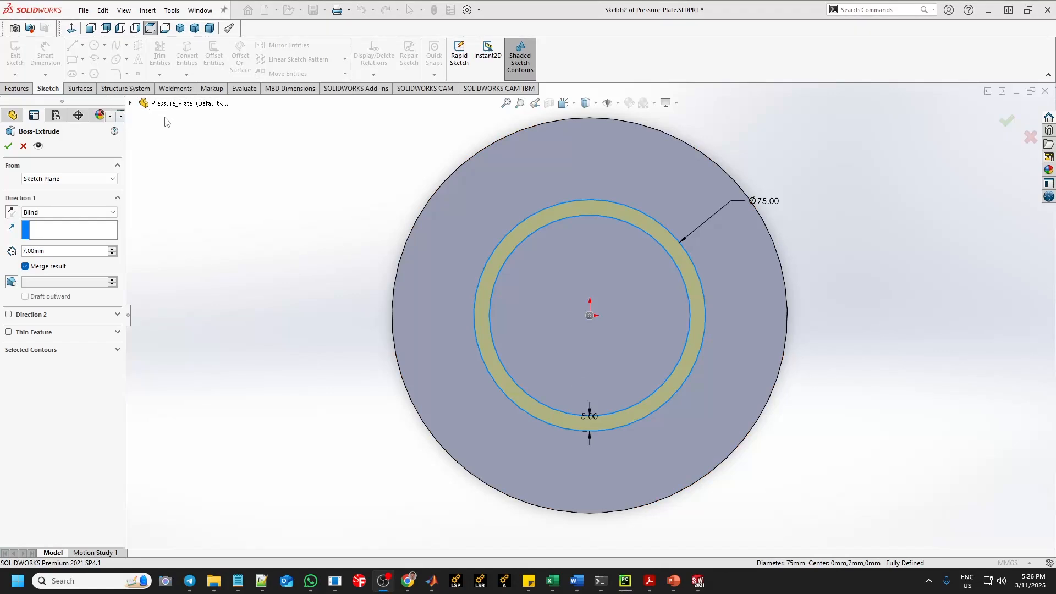
pyautogui.click(194, 29)
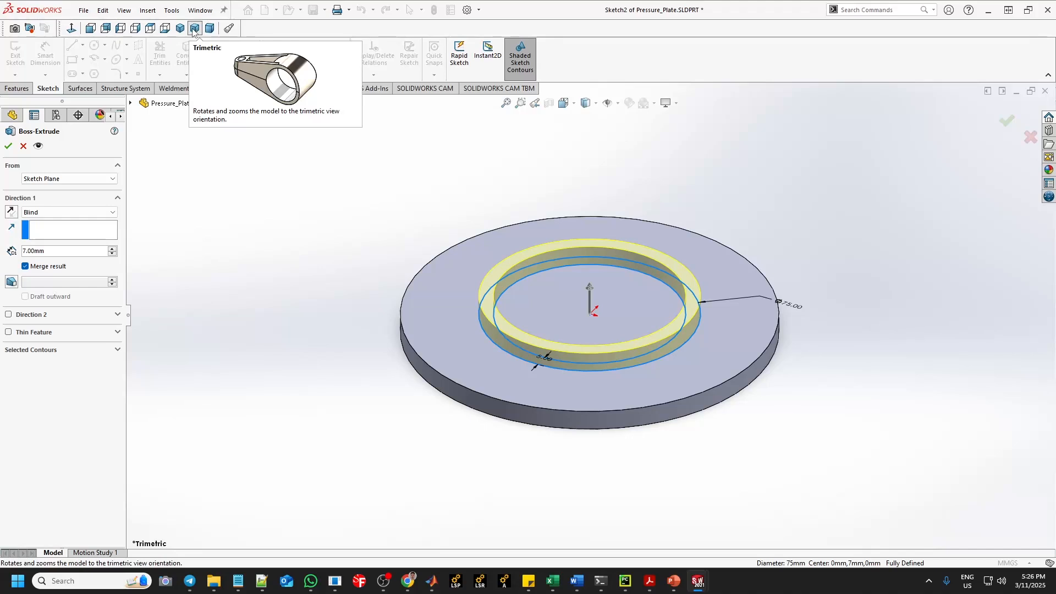
pyautogui.click(194, 31)
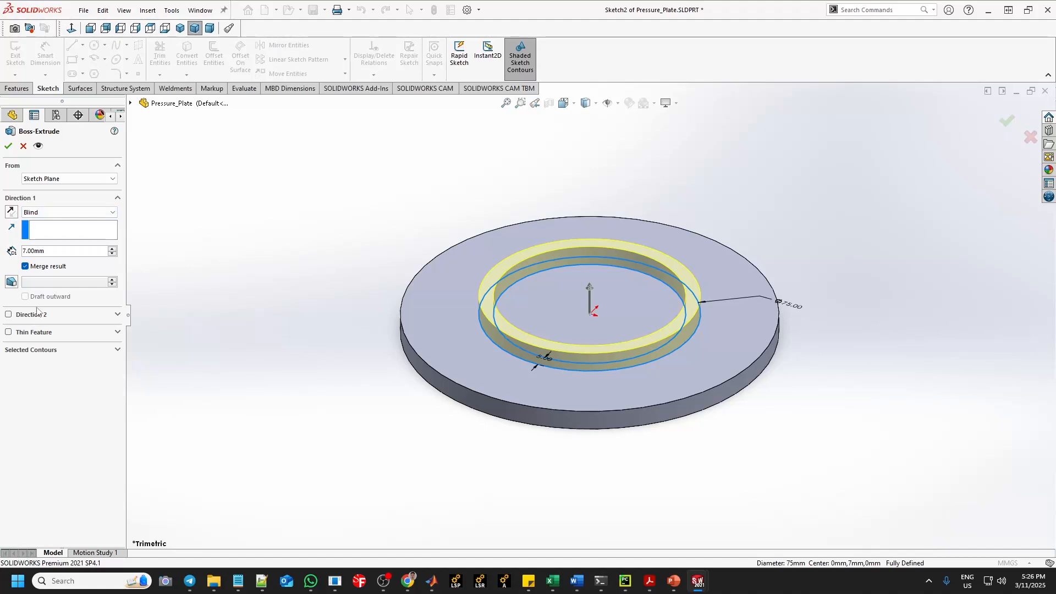
pyautogui.click(48, 251)
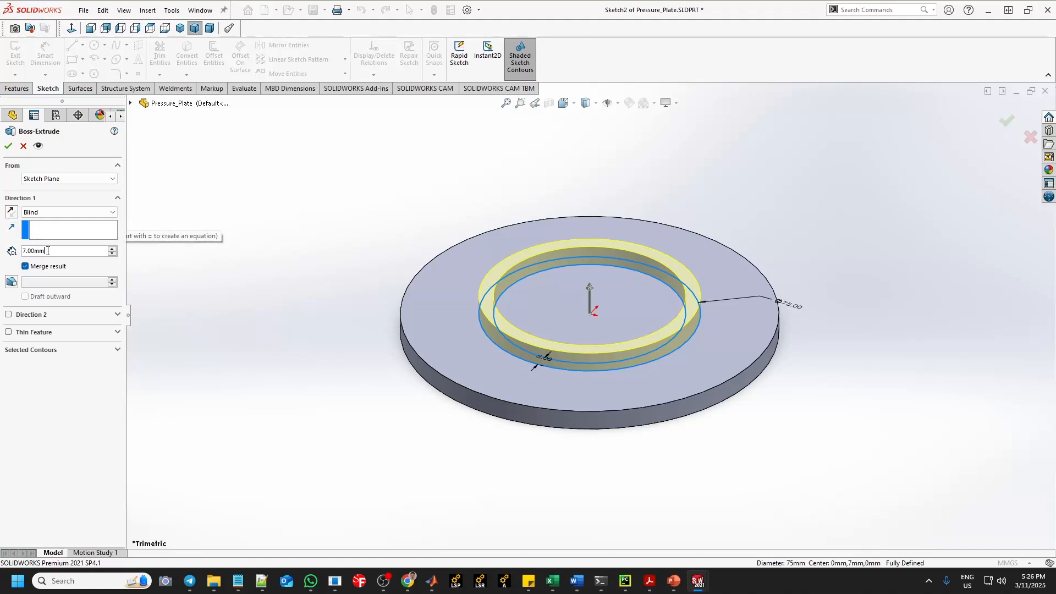
pyautogui.doubleClick(48, 251)
pyautogui.write('12')
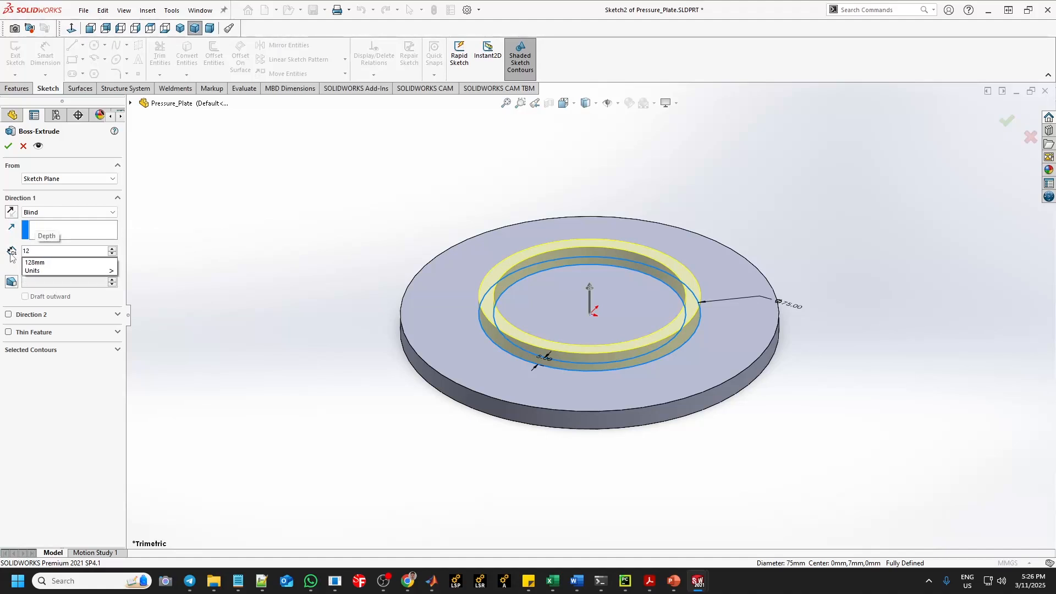
pyautogui.press('Return')
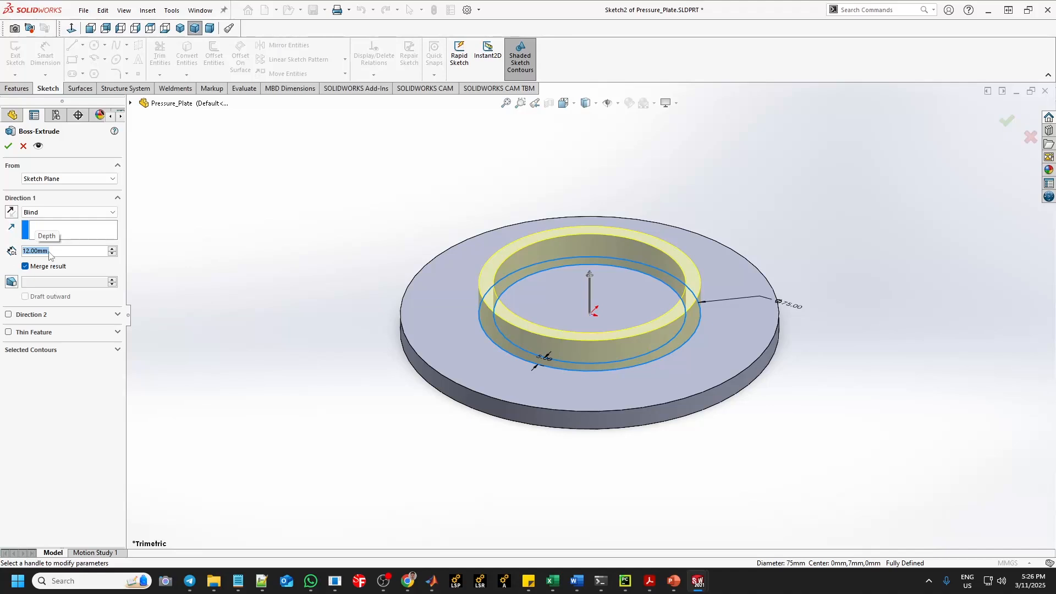
pyautogui.click(7, 146)
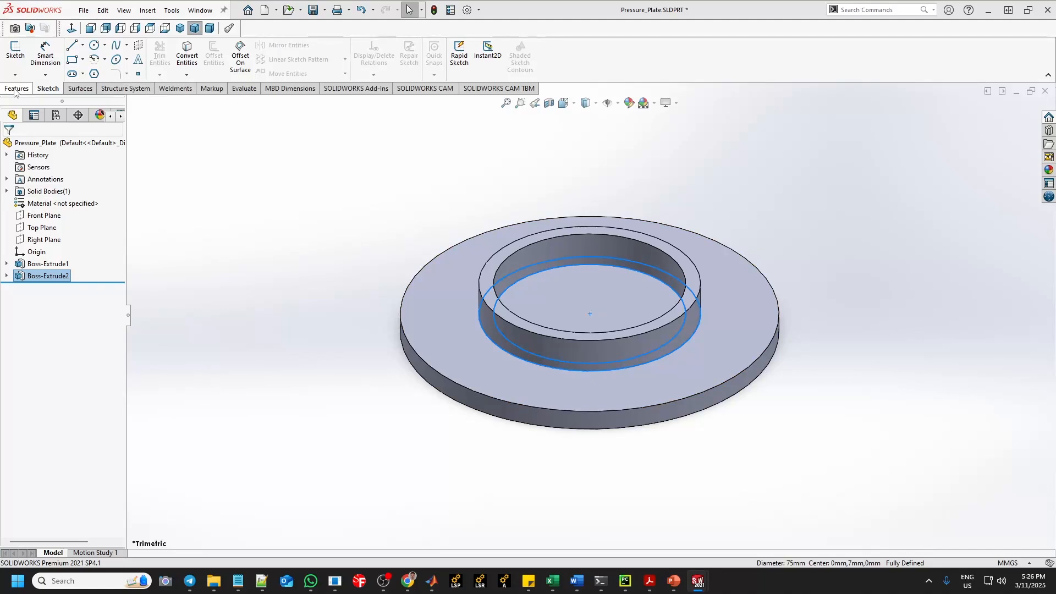
# Step: Start an Extruded Cut sketch on the disc's top face outside the ring, seen in the Top view
pyautogui.click(16, 89)
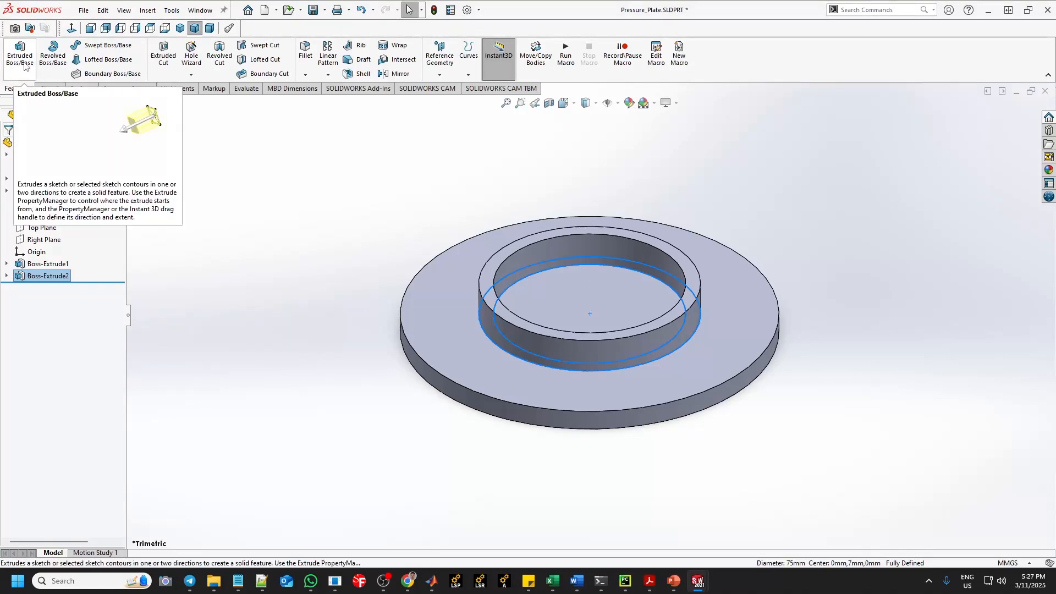
pyautogui.click(164, 65)
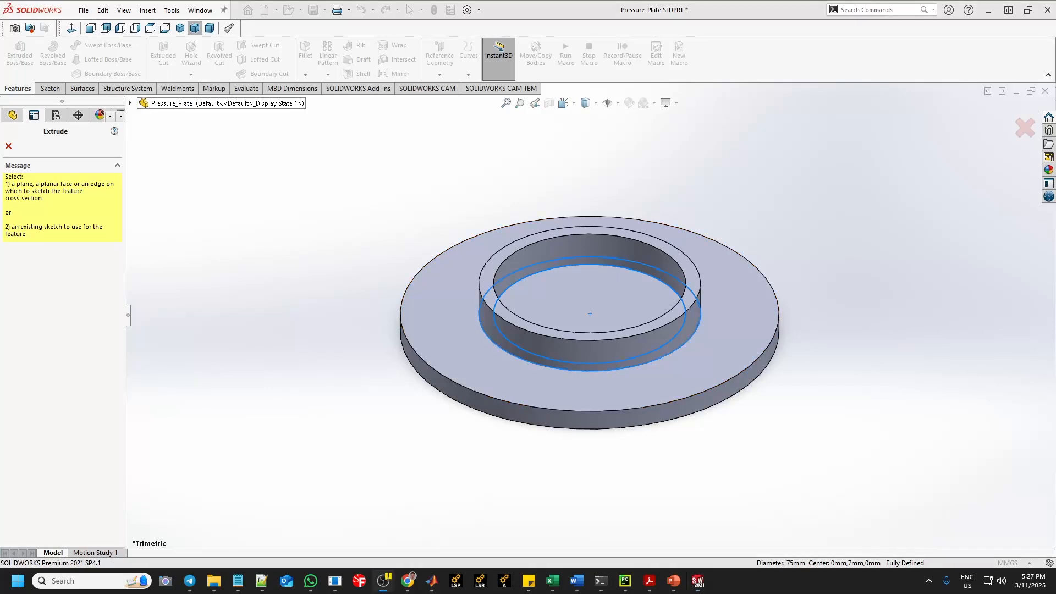
pyautogui.click(724, 337)
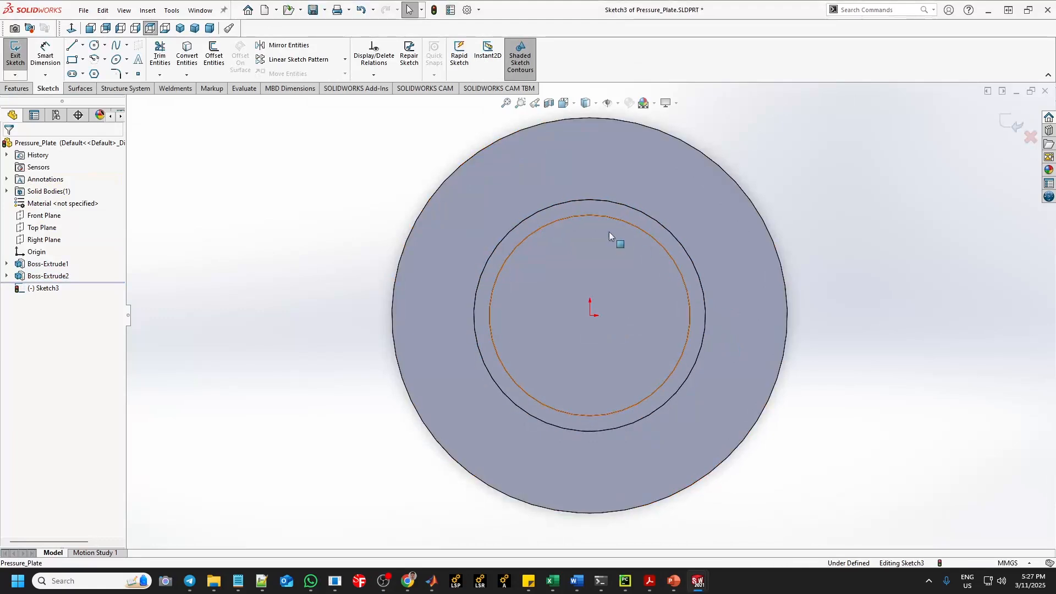
pyautogui.click(150, 35)
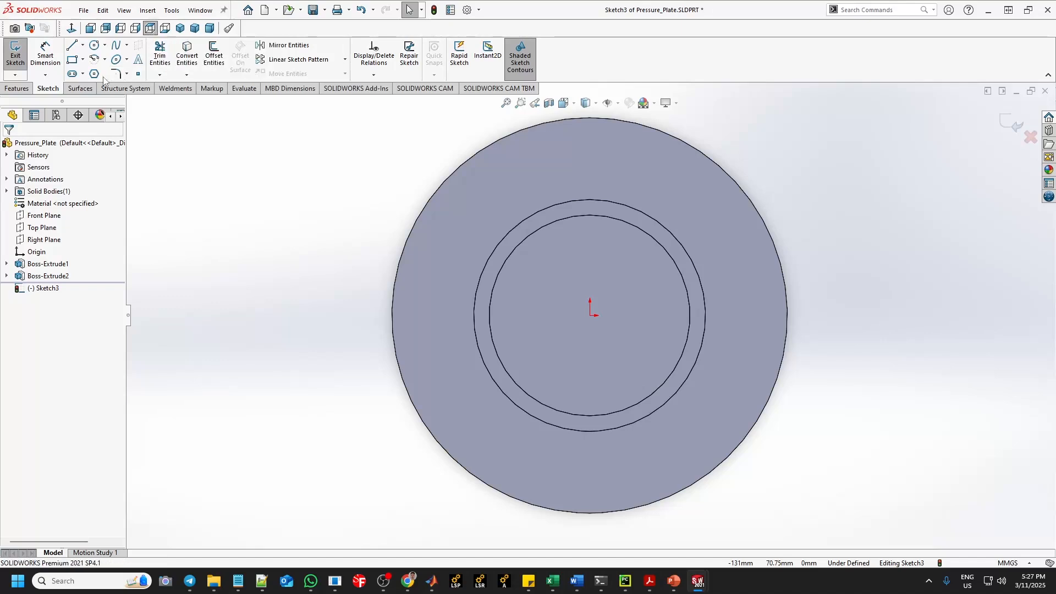
# Step: Sketch a circle of about 20.5 mm radius centred on the origin inside the raised ring
pyautogui.click(94, 46)
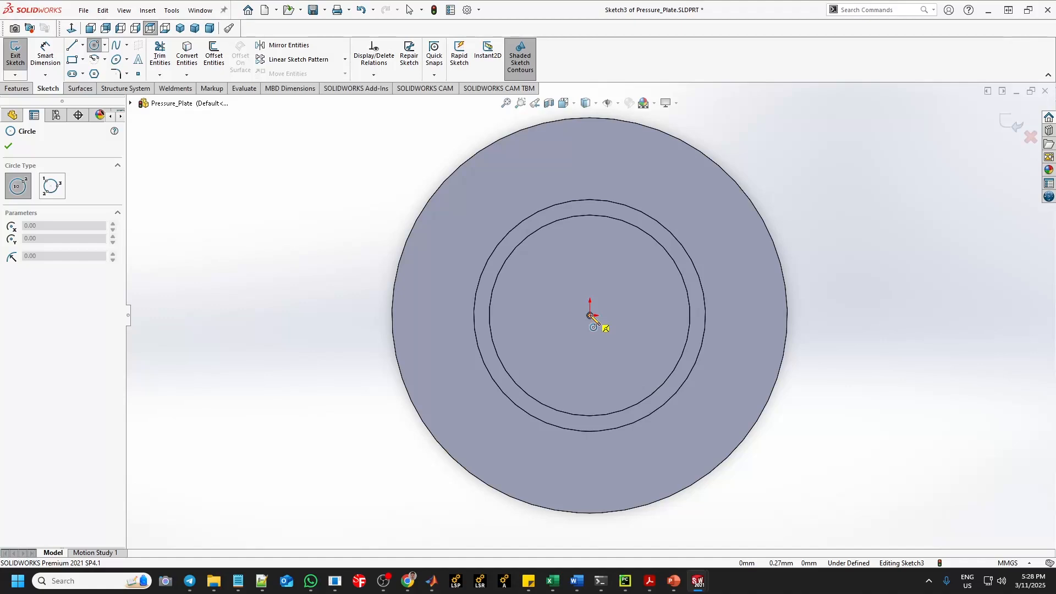
pyautogui.click(590, 315)
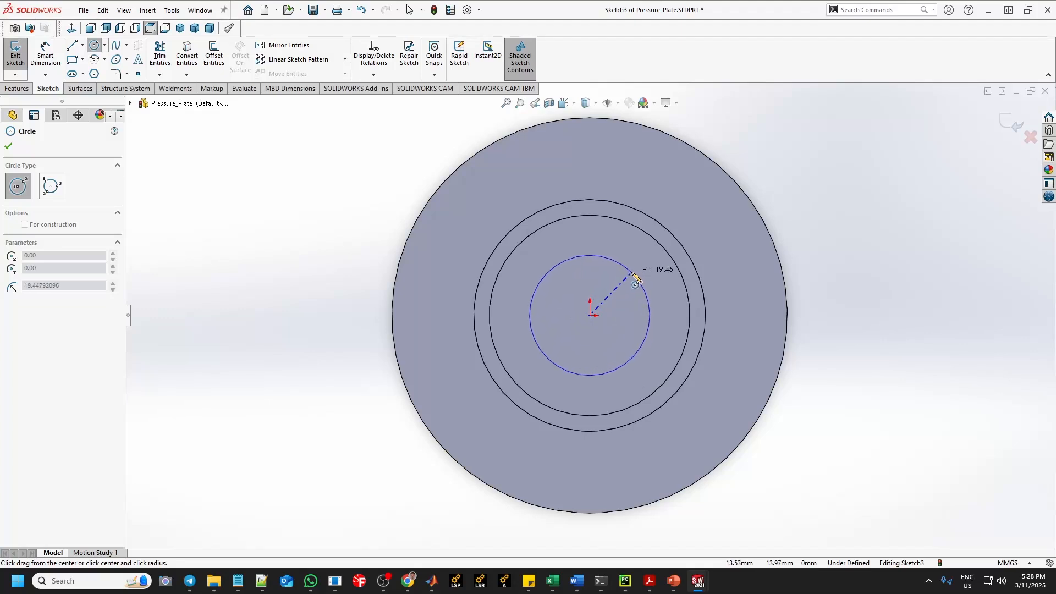
pyautogui.click(635, 270)
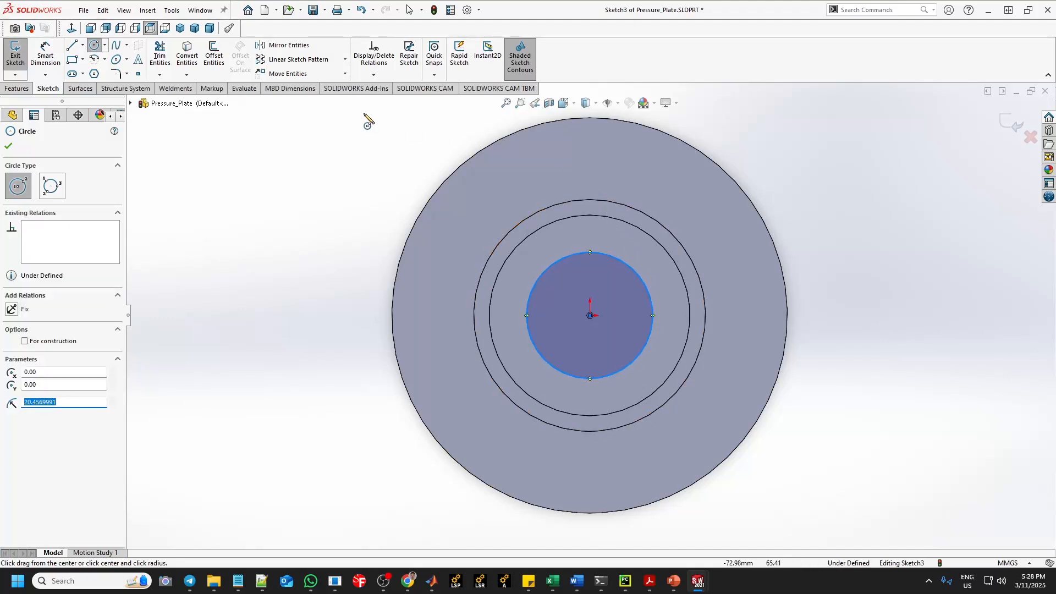
pyautogui.click(8, 146)
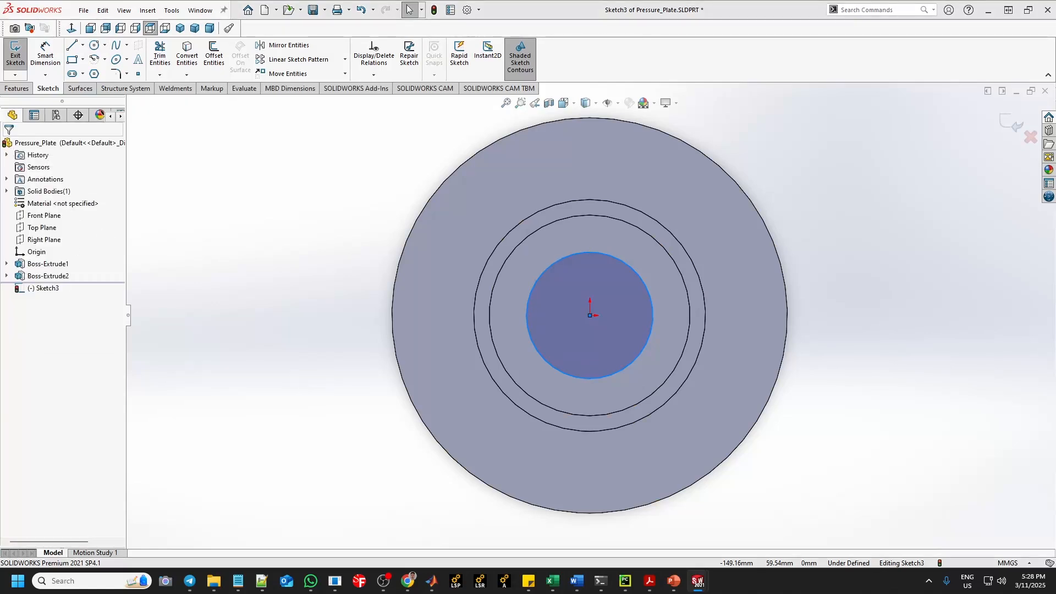
# Step: Dimension the central circle with Smart Dimension and set its diameter to 25 mm
pyautogui.click(50, 60)
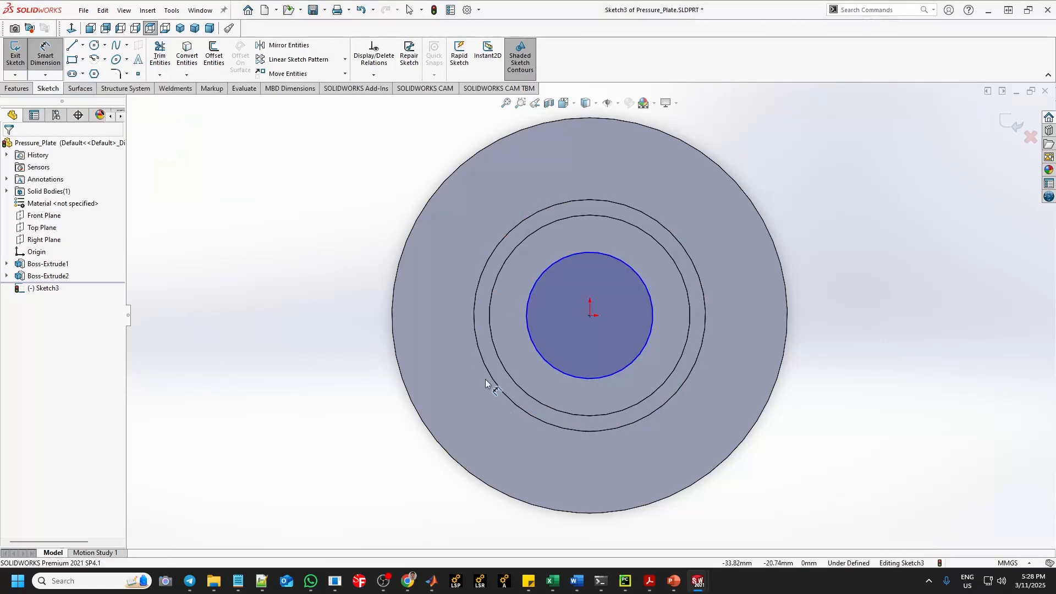
pyautogui.click(599, 255)
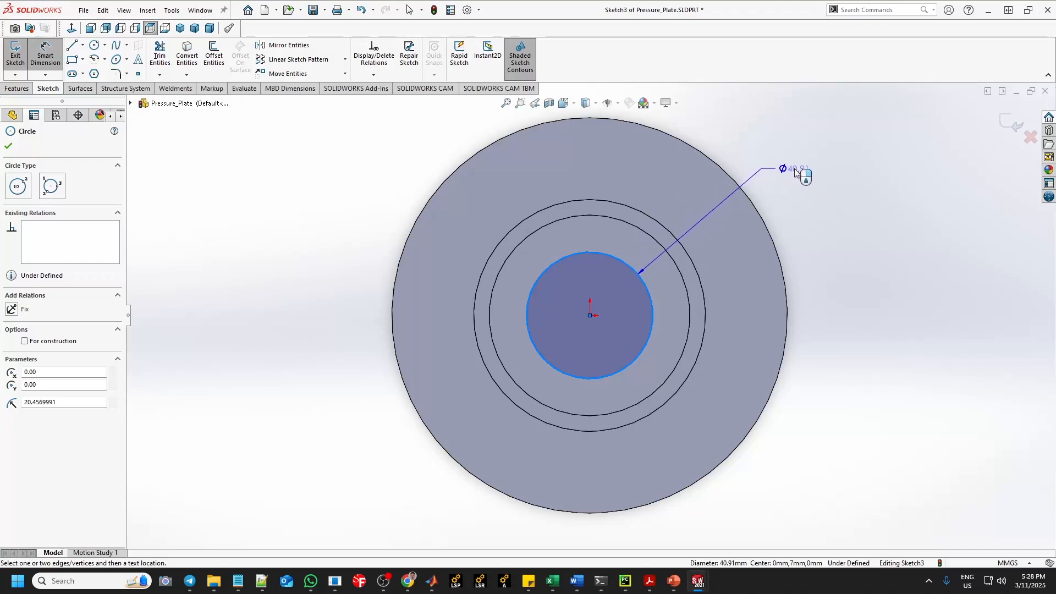
pyautogui.click(806, 175)
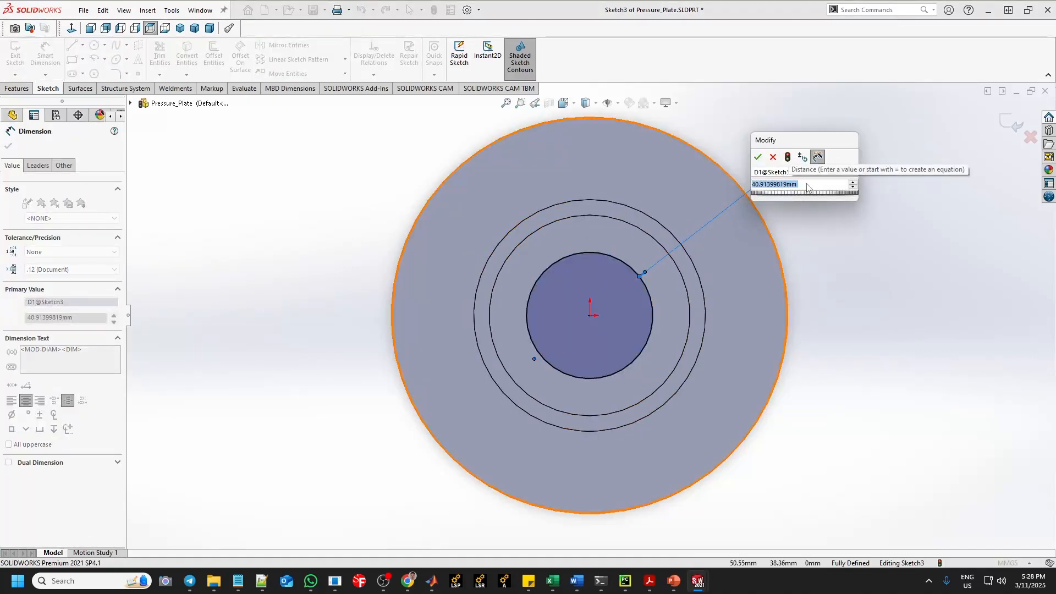
pyautogui.write('25')
pyautogui.press('Return')
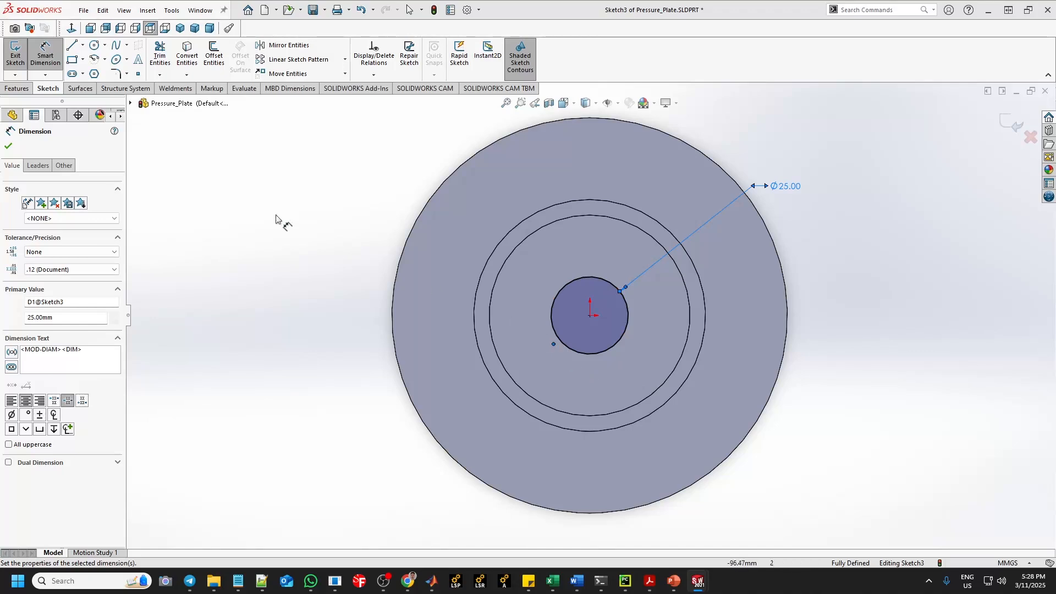
# Step: Exit the sketch and cut the 25 mm central hole through the disc with the Through All end condition
pyautogui.click(15, 57)
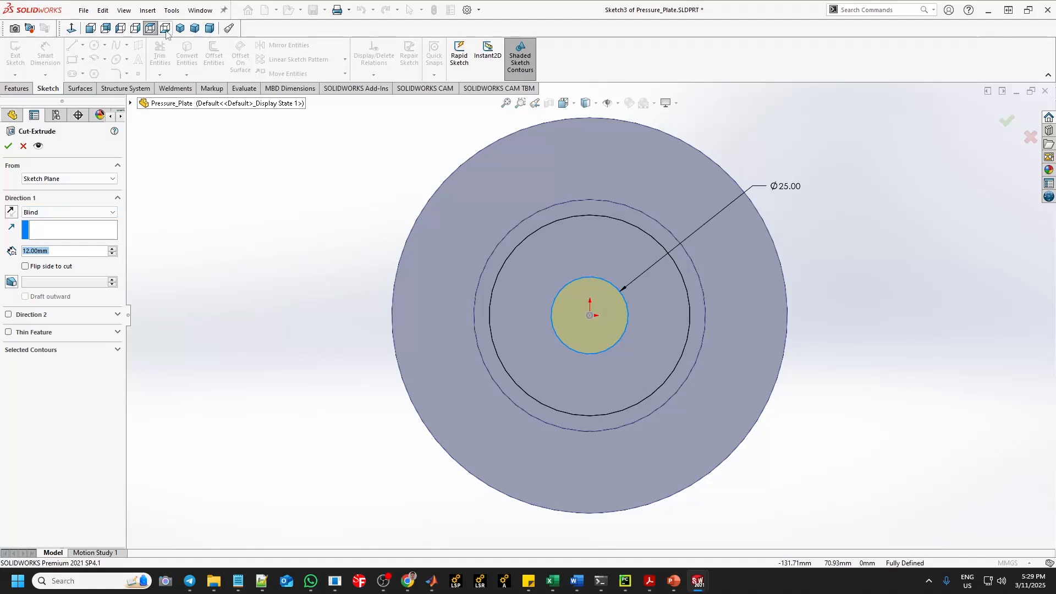
pyautogui.click(195, 29)
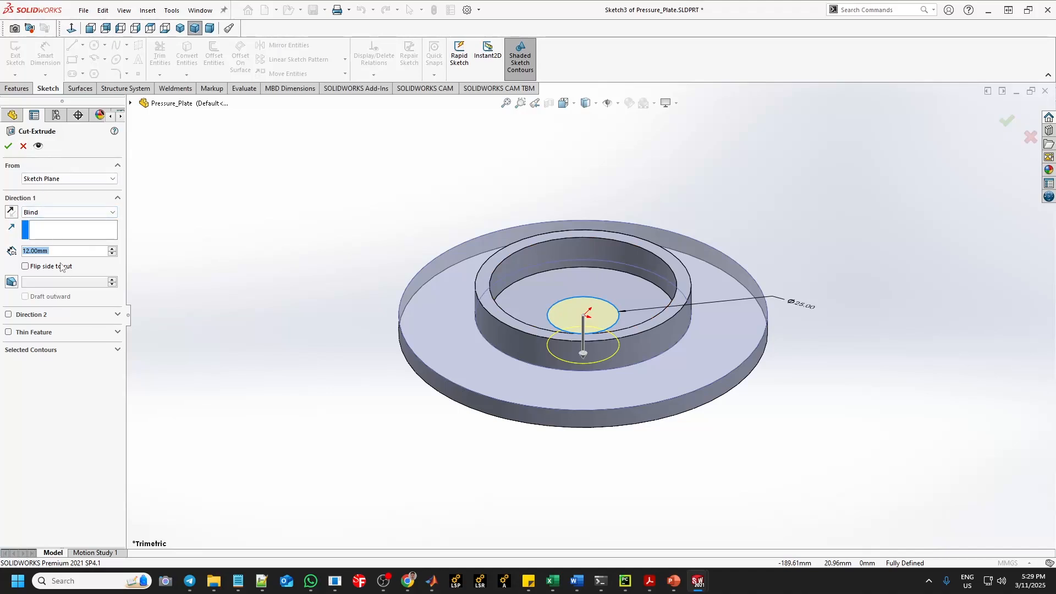
pyautogui.click(63, 213)
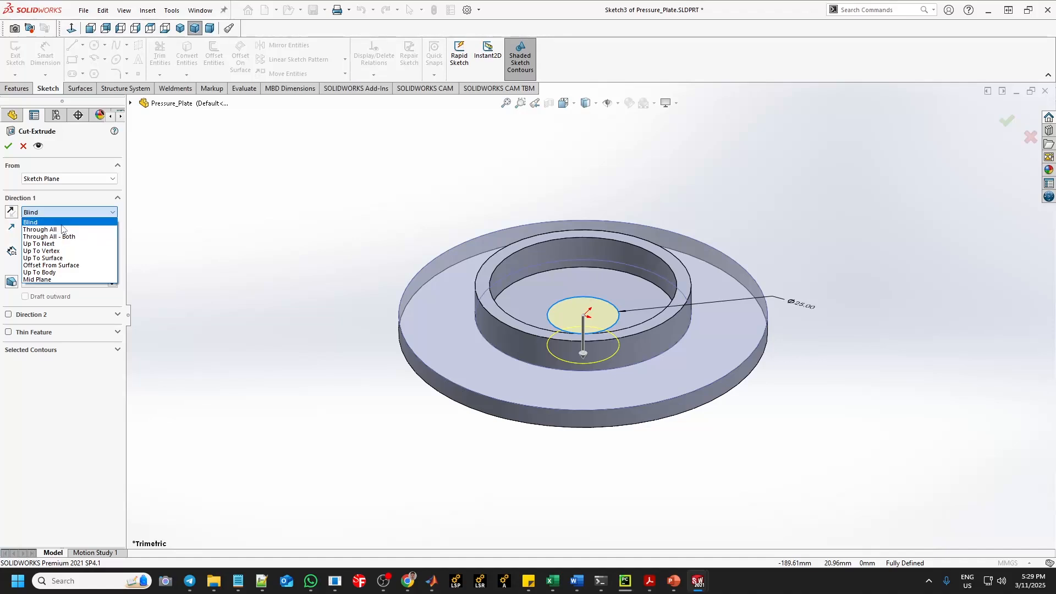
pyautogui.click(62, 230)
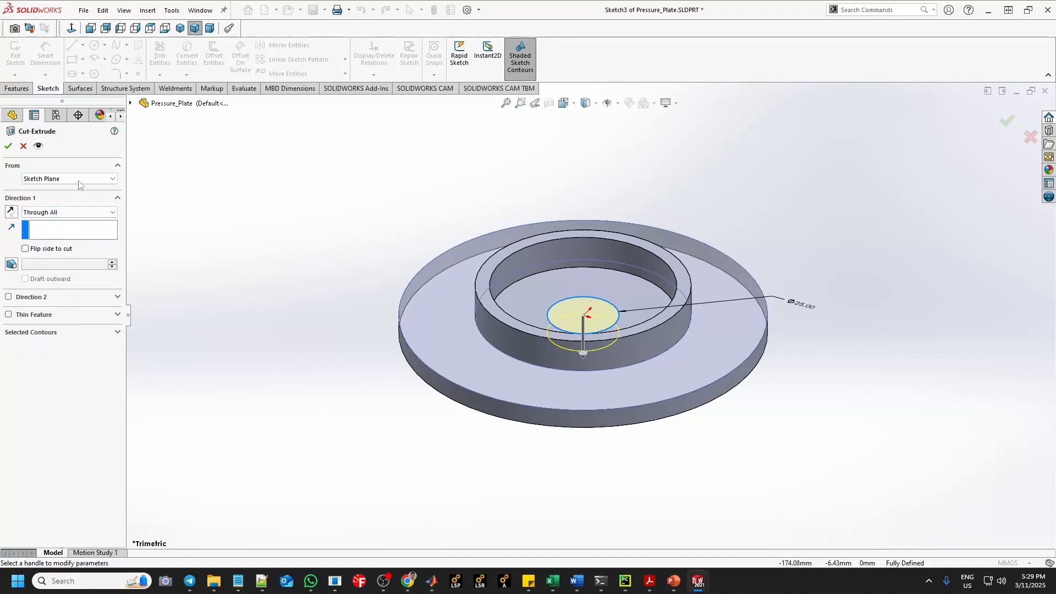
pyautogui.click(8, 146)
# Step: Start a Fillet on the plate and set its radius to 2 mm
pyautogui.moveTo(601, 176); pyautogui.dragTo(781, 275, button='middle')
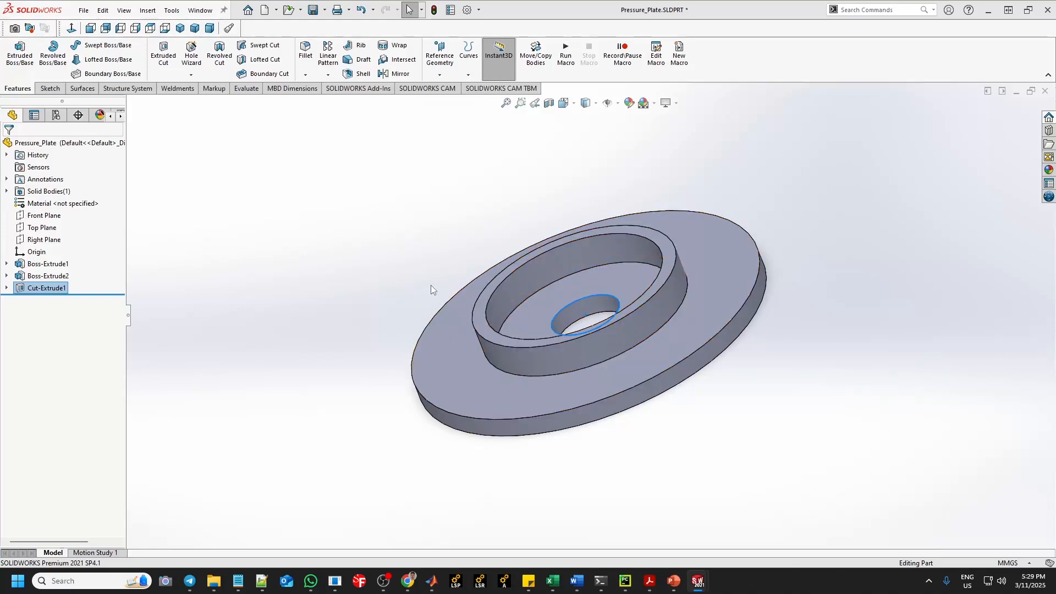
pyautogui.moveTo(432, 290); pyautogui.dragTo(501, 280, button='middle')
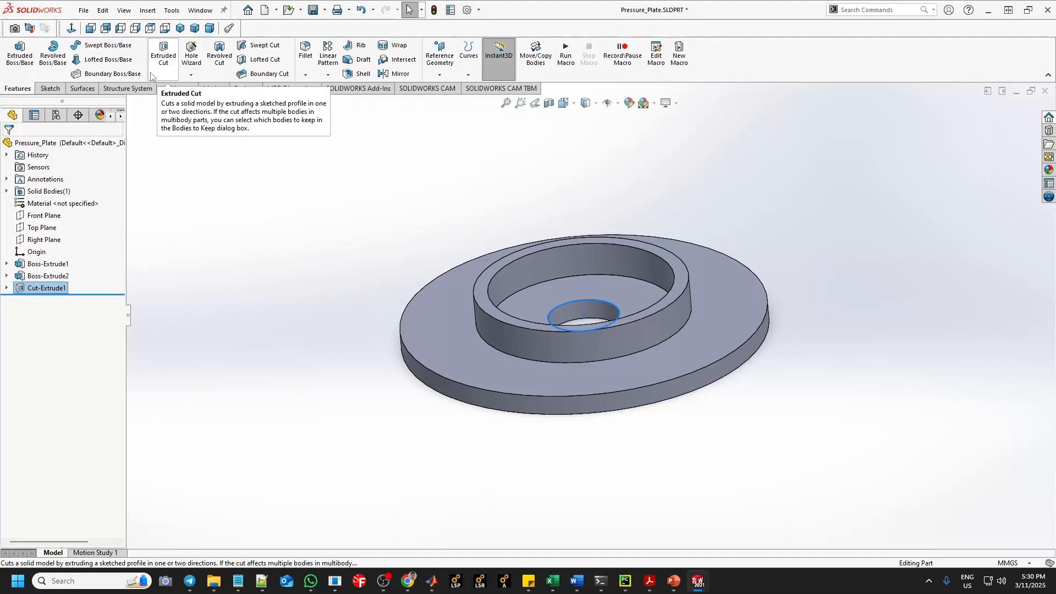
pyautogui.click(305, 75)
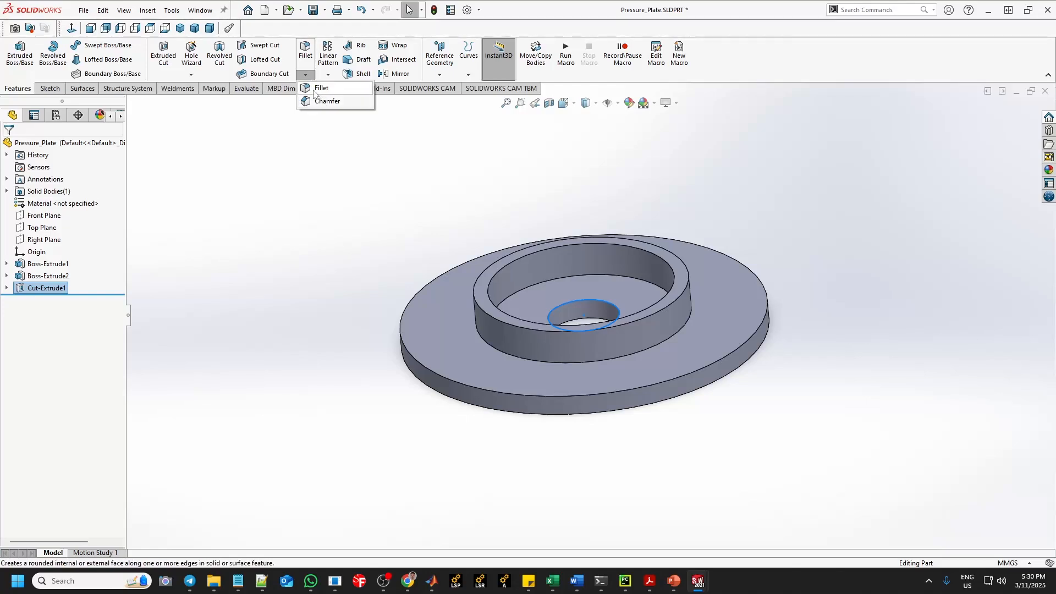
pyautogui.click(314, 92)
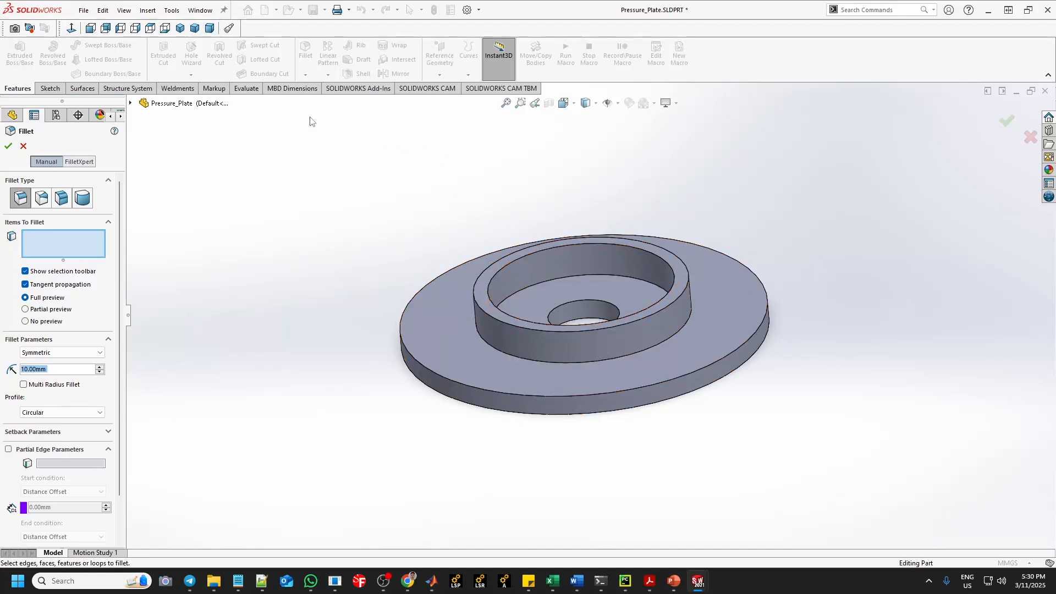
pyautogui.click(195, 29)
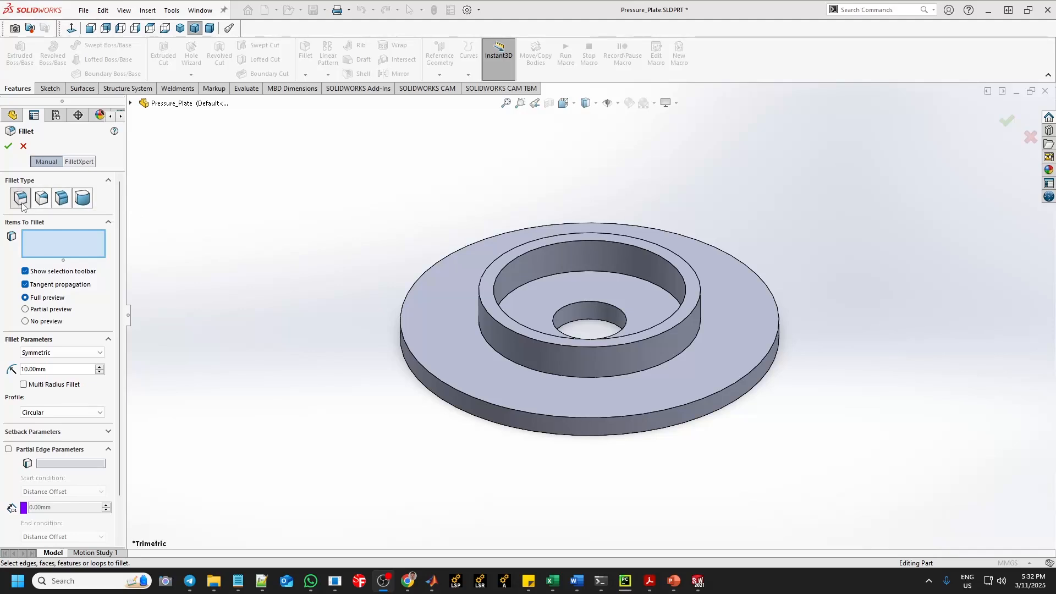
pyautogui.click(42, 198)
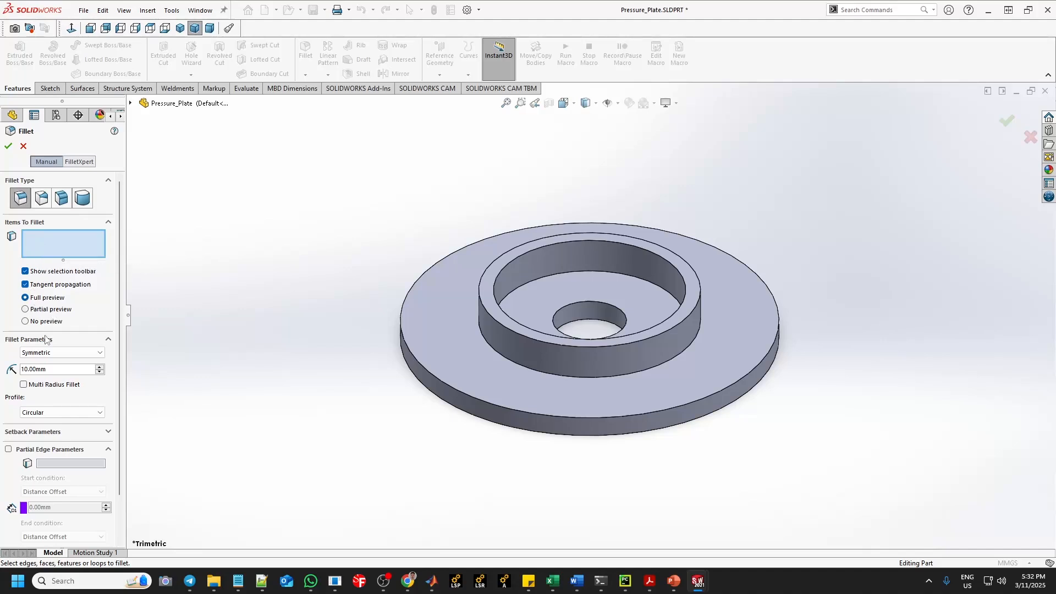
pyautogui.doubleClick(55, 369)
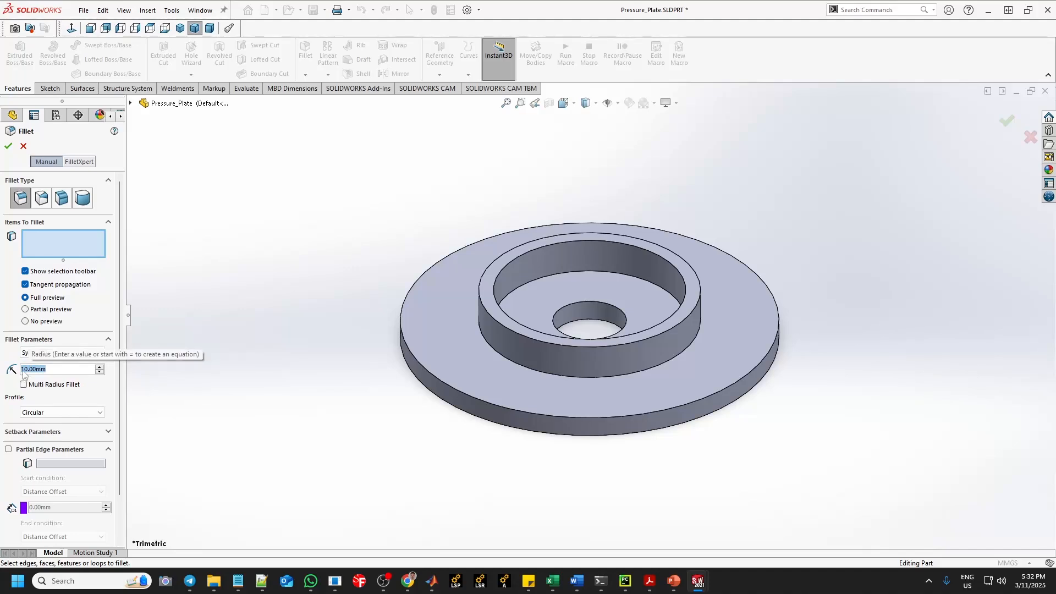
pyautogui.write('2')
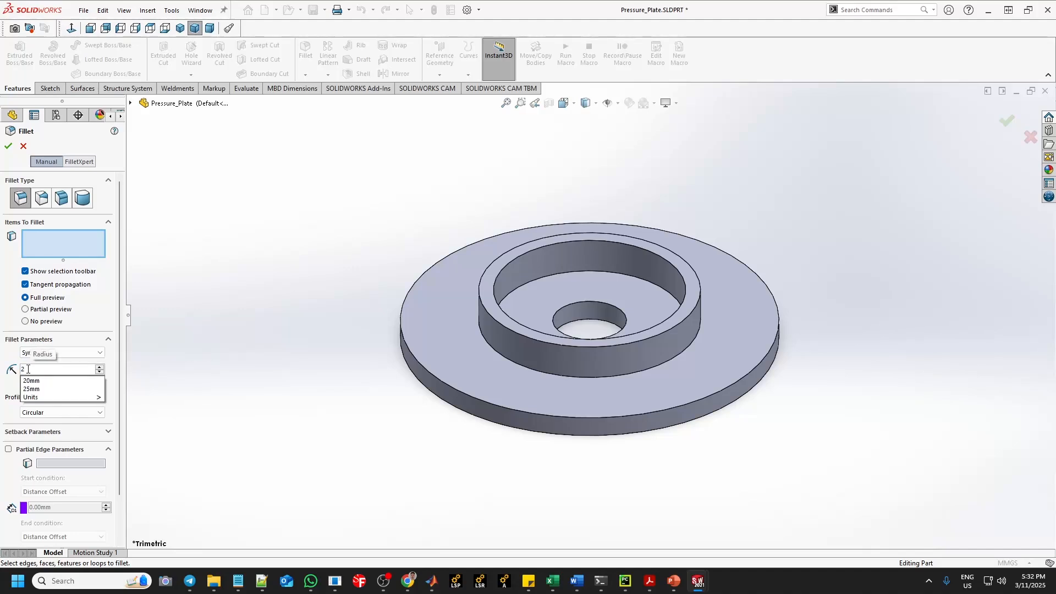
pyautogui.press('Return')
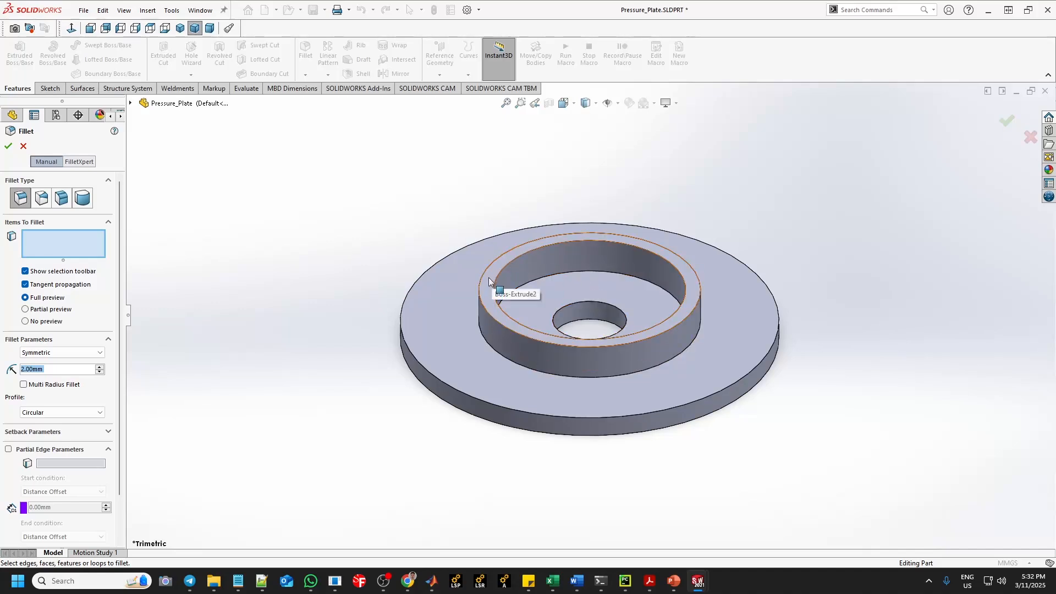
# Step: Apply the fillet to the raised ring's top face and the disc's outer rim face
pyautogui.scroll(-5, 489, 279)
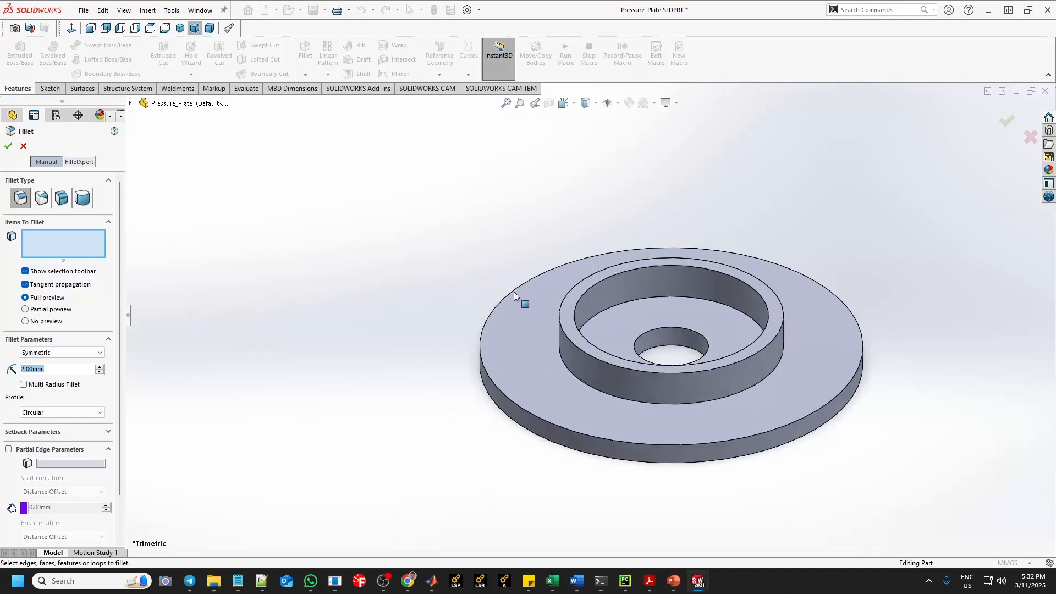
pyautogui.scroll(-2, 622, 329)
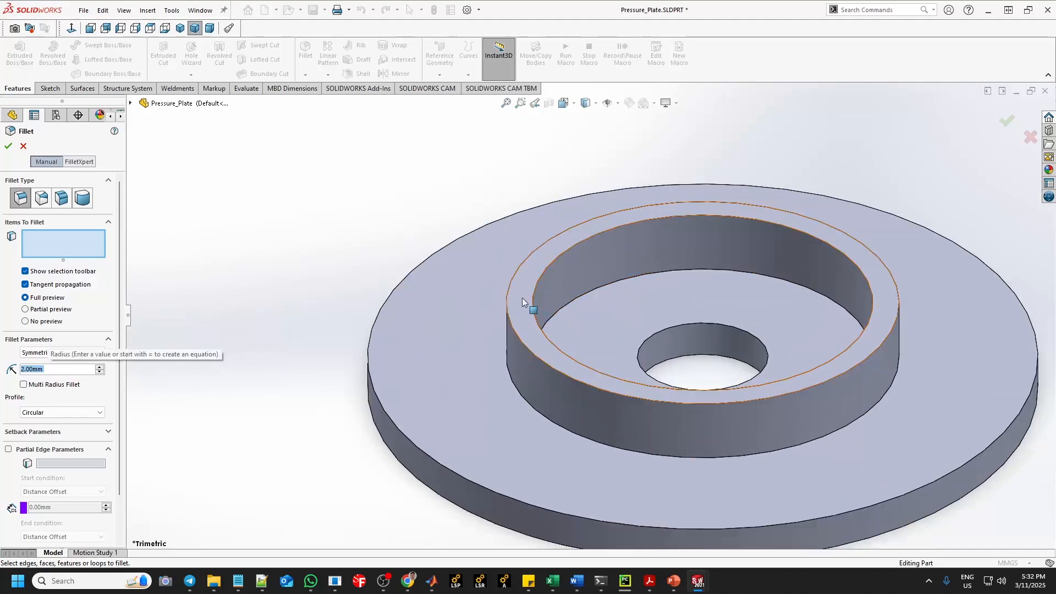
pyautogui.click(521, 301)
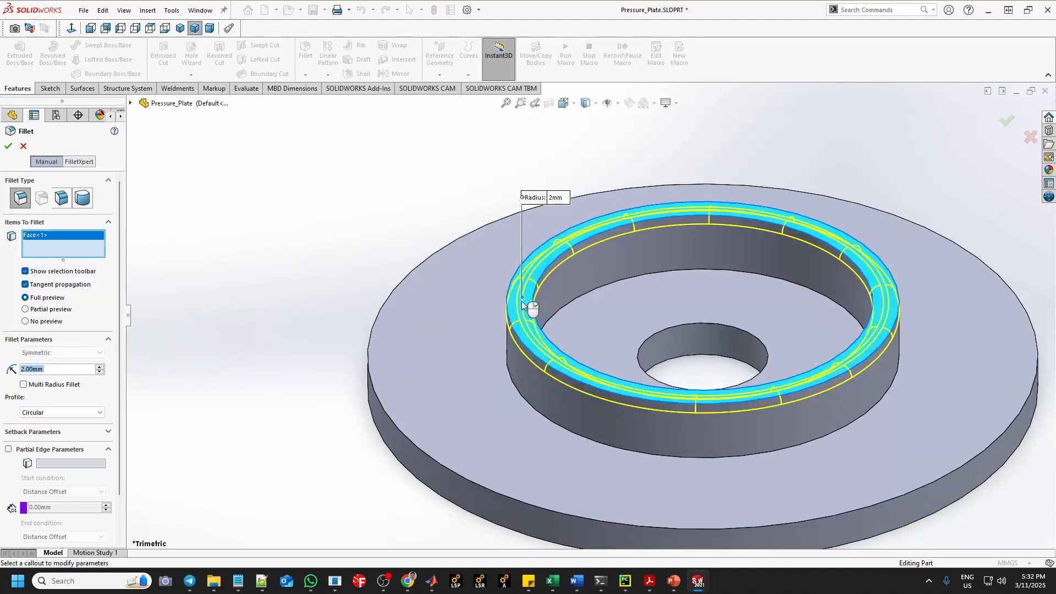
pyautogui.click(424, 467)
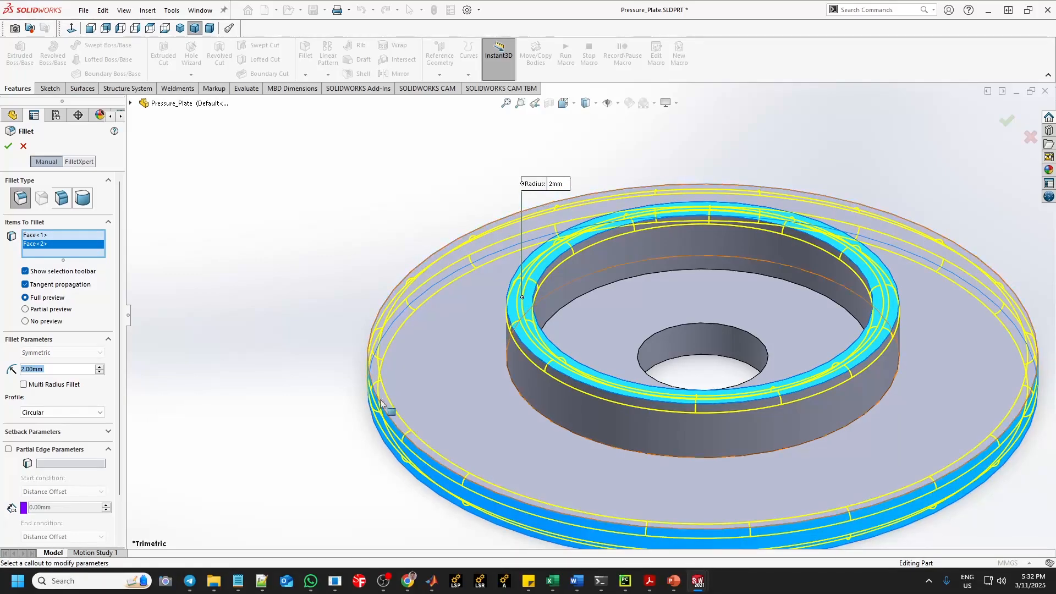
pyautogui.moveTo(322, 424); pyautogui.dragTo(274, 401, button='middle')
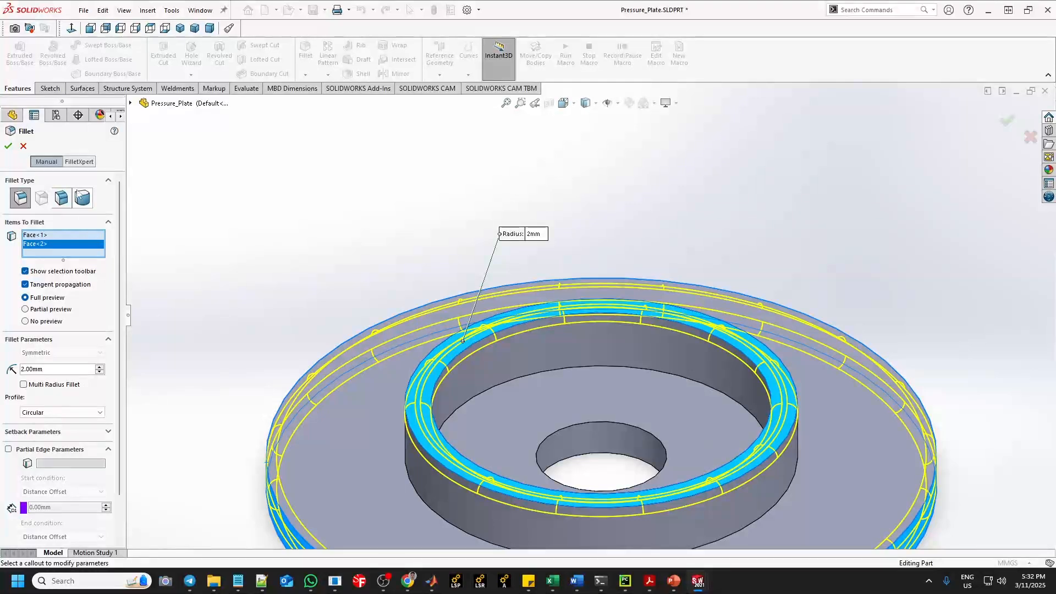
pyautogui.click(8, 146)
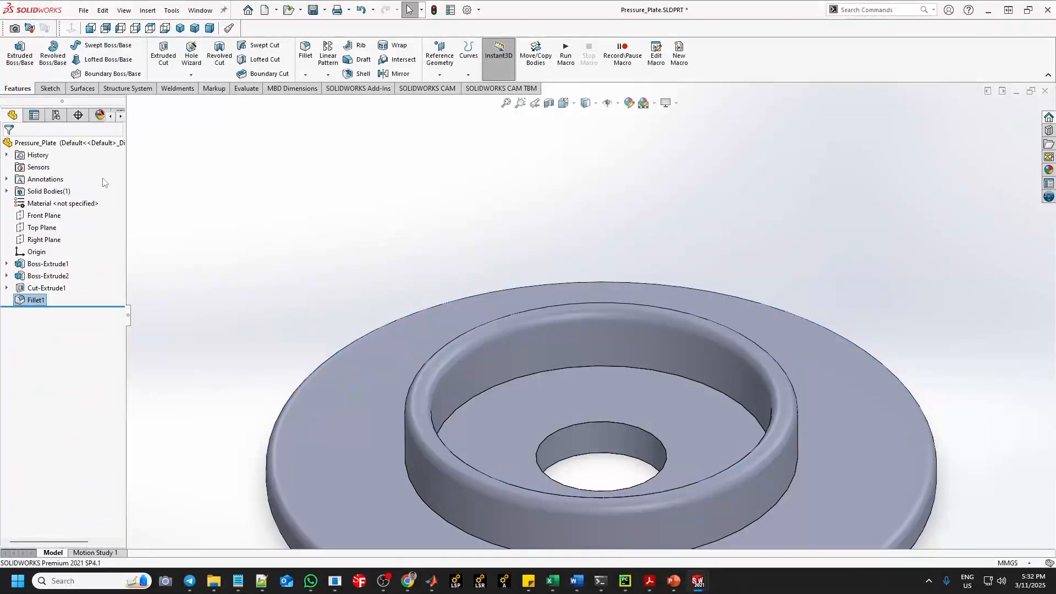
pyautogui.moveTo(306, 374); pyautogui.dragTo(357, 244, button='middle')
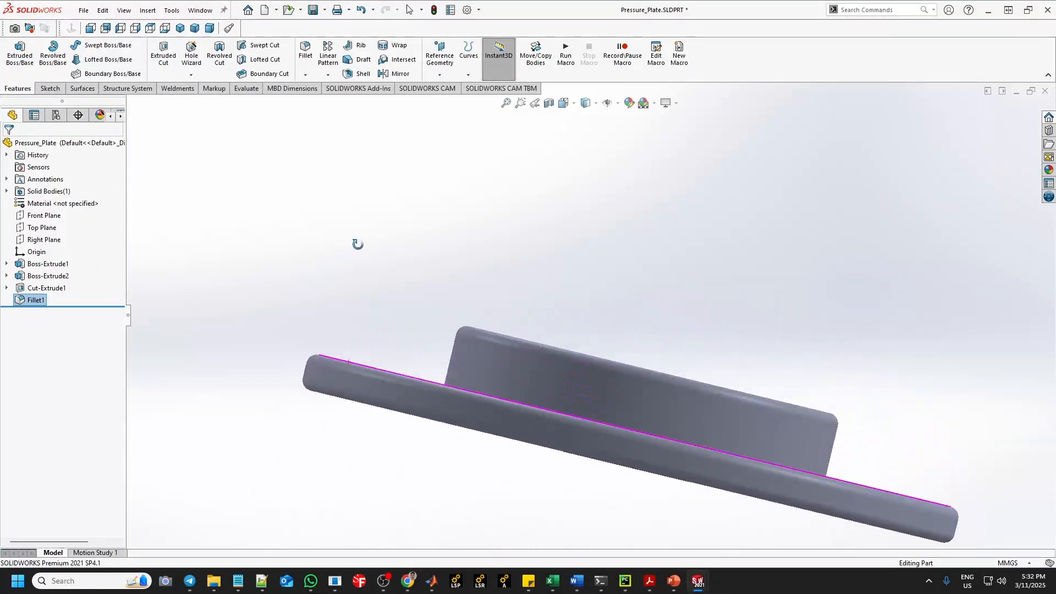
# Step: Start an Extruded Boss sketch on the disc's top face outside the ring, seen in the Top view
pyautogui.click(196, 29)
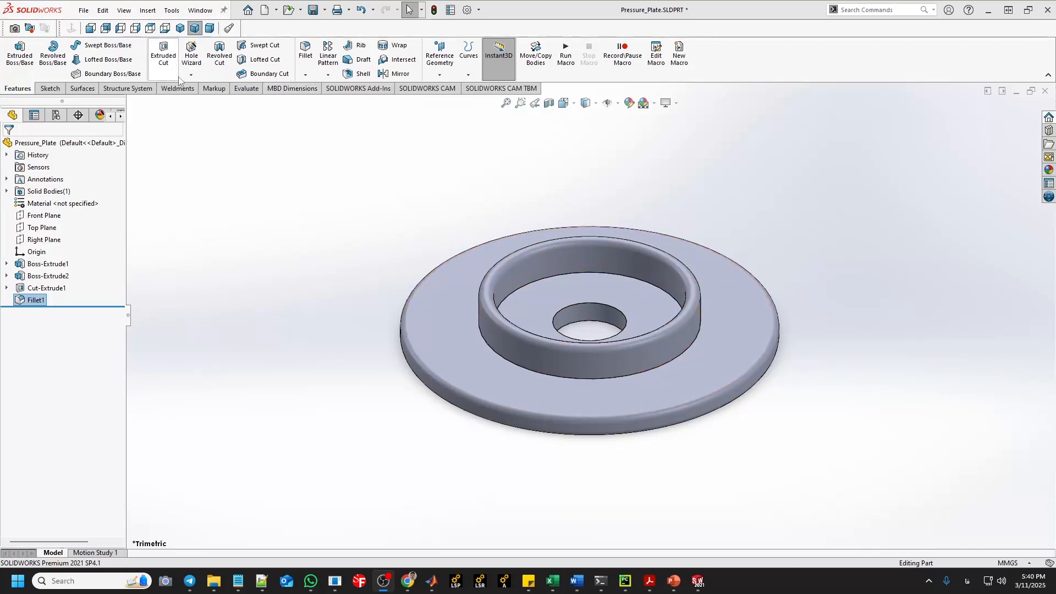
pyautogui.click(20, 57)
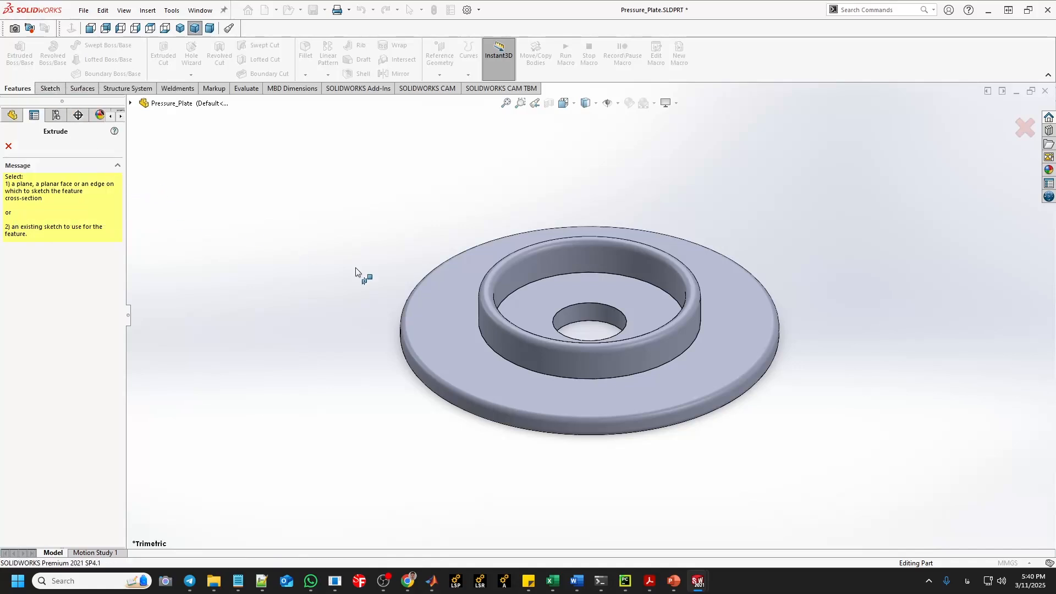
pyautogui.click(744, 325)
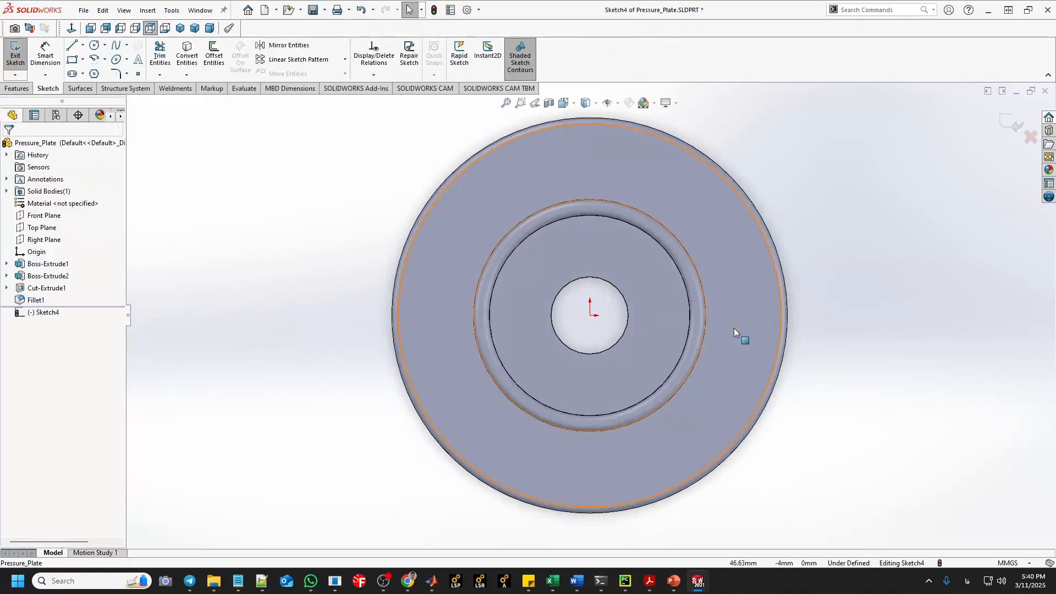
pyautogui.click(136, 29)
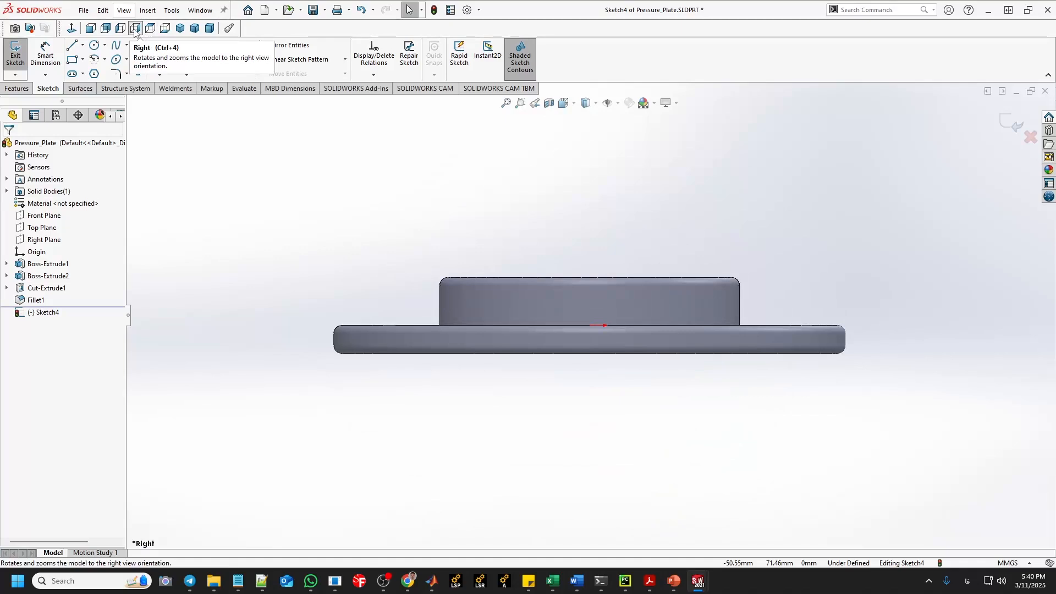
pyautogui.click(150, 30)
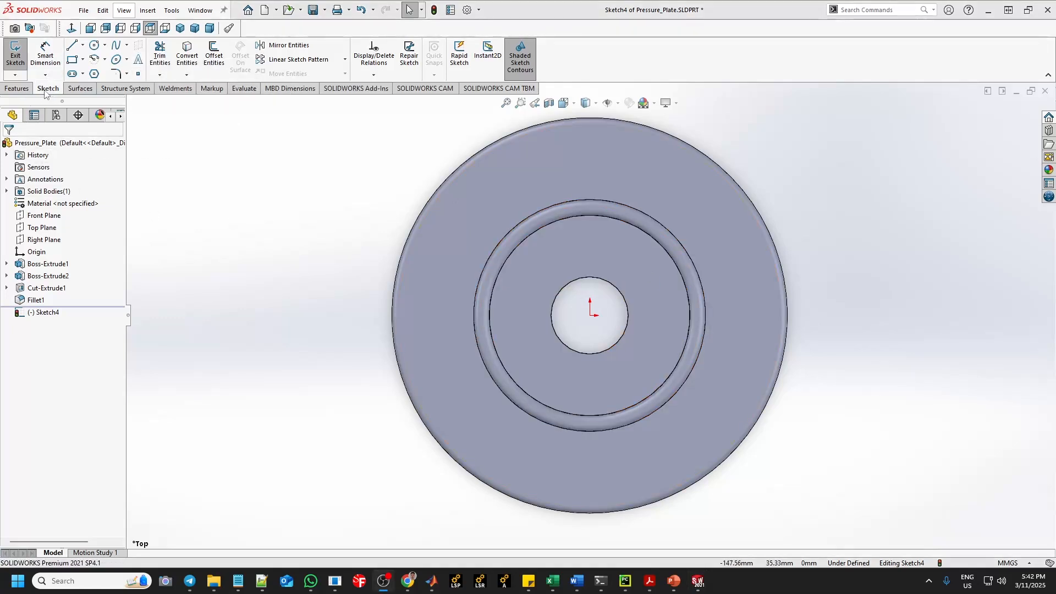
# Step: Sketch a vertical centerline about 43.9 mm long from the origin towards the disc's upper rim
pyautogui.click(82, 48)
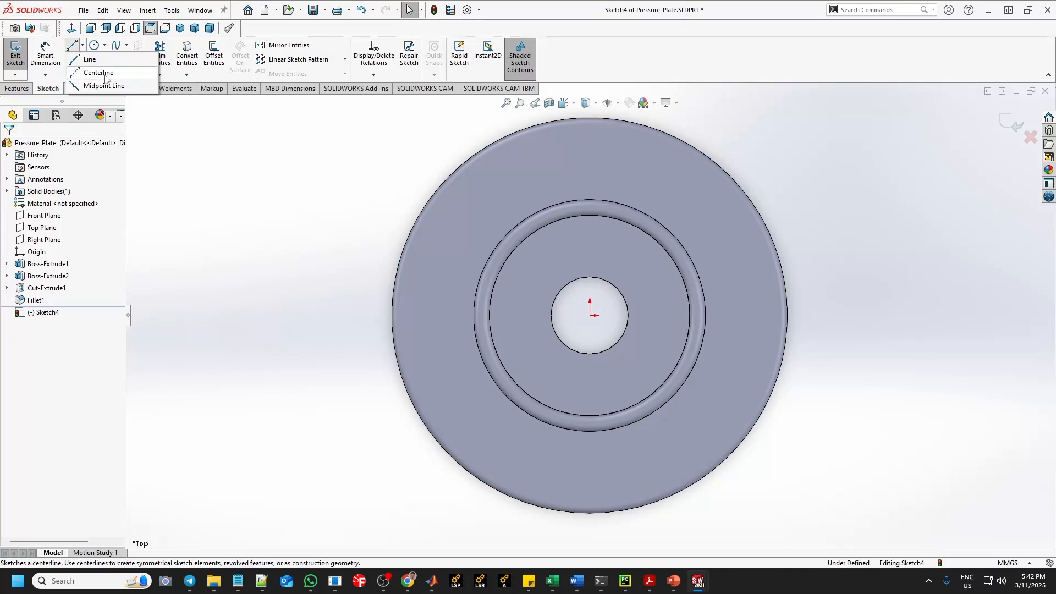
pyautogui.click(99, 73)
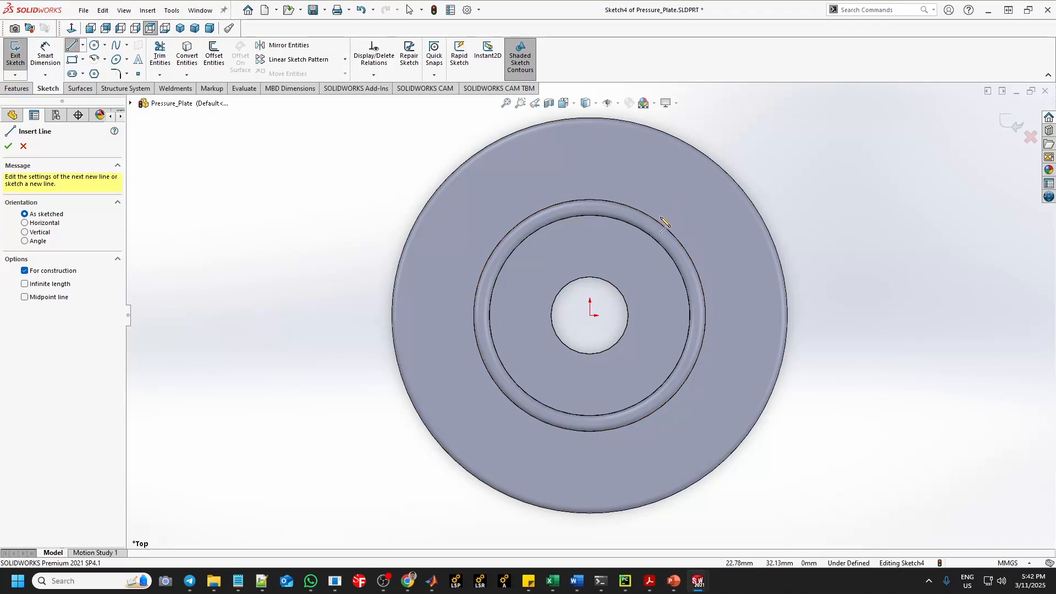
pyautogui.click(590, 316)
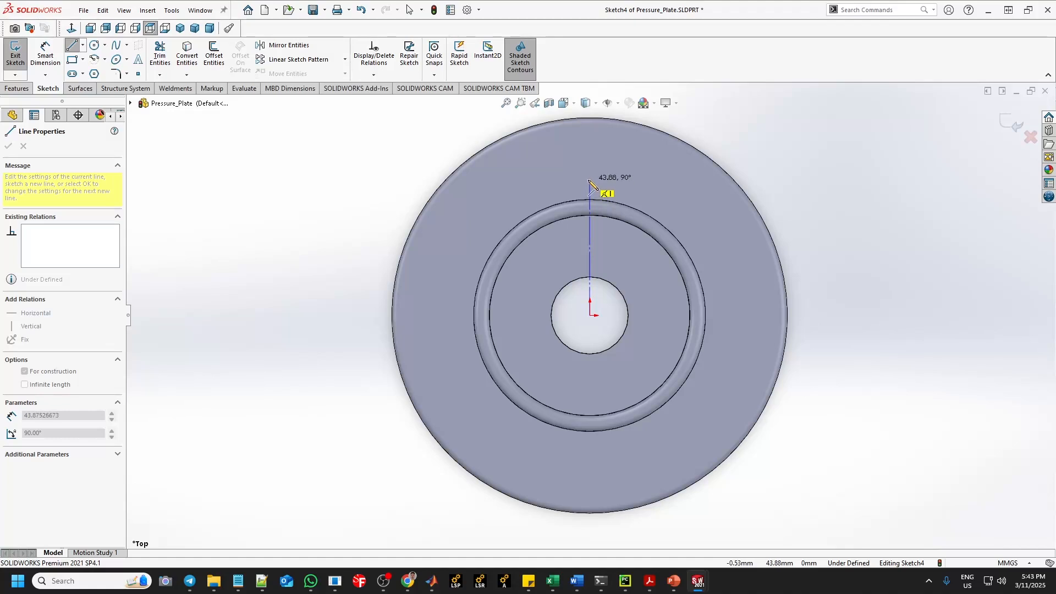
pyautogui.click(589, 180)
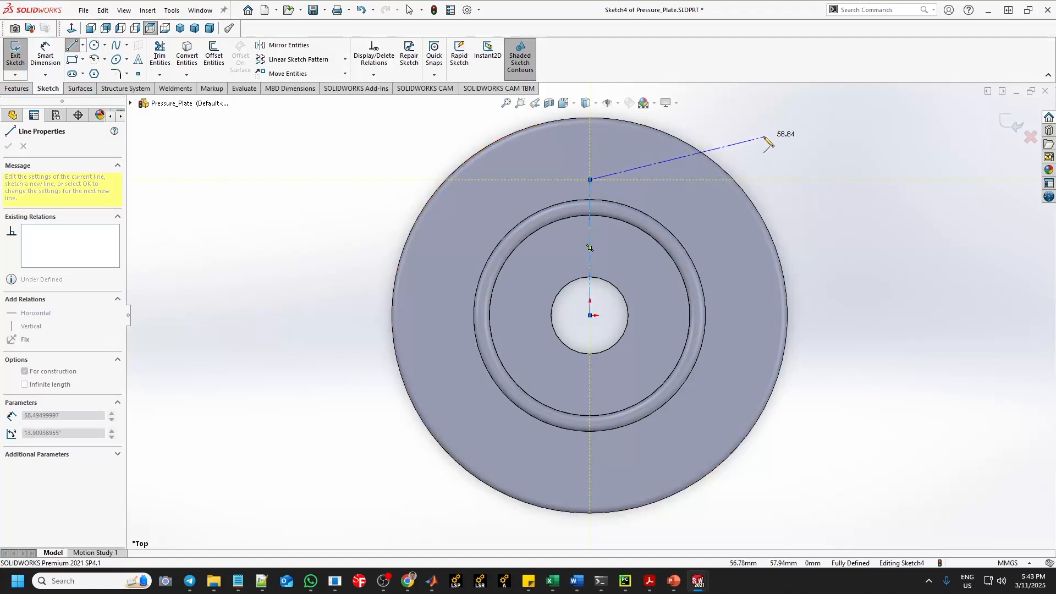
pyautogui.press('Escape')
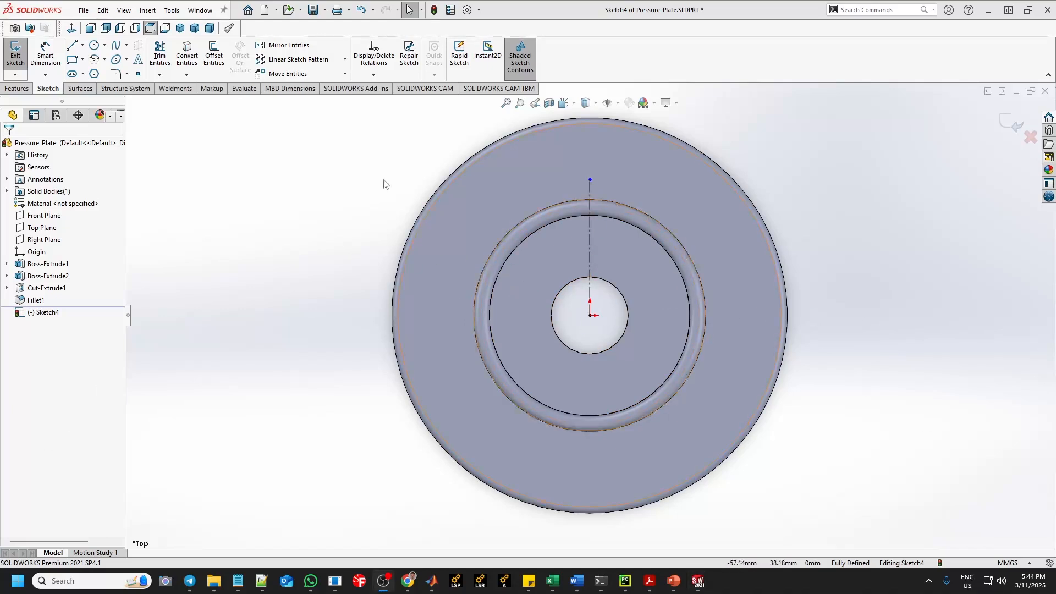
# Step: Dimension the vertical centerline and set its length to 45 mm
pyautogui.click(591, 247)
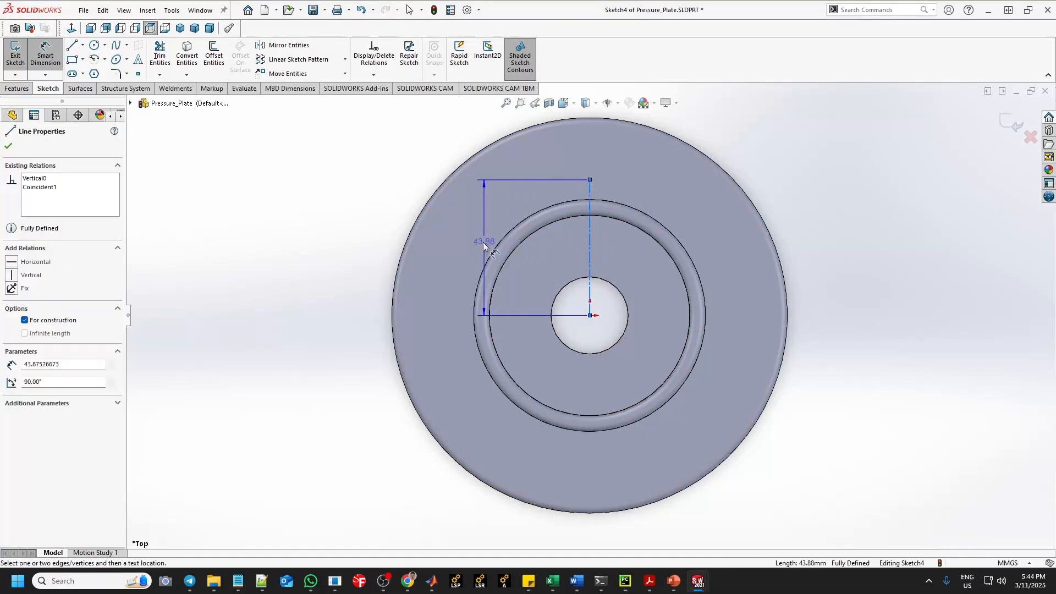
pyautogui.click(457, 249)
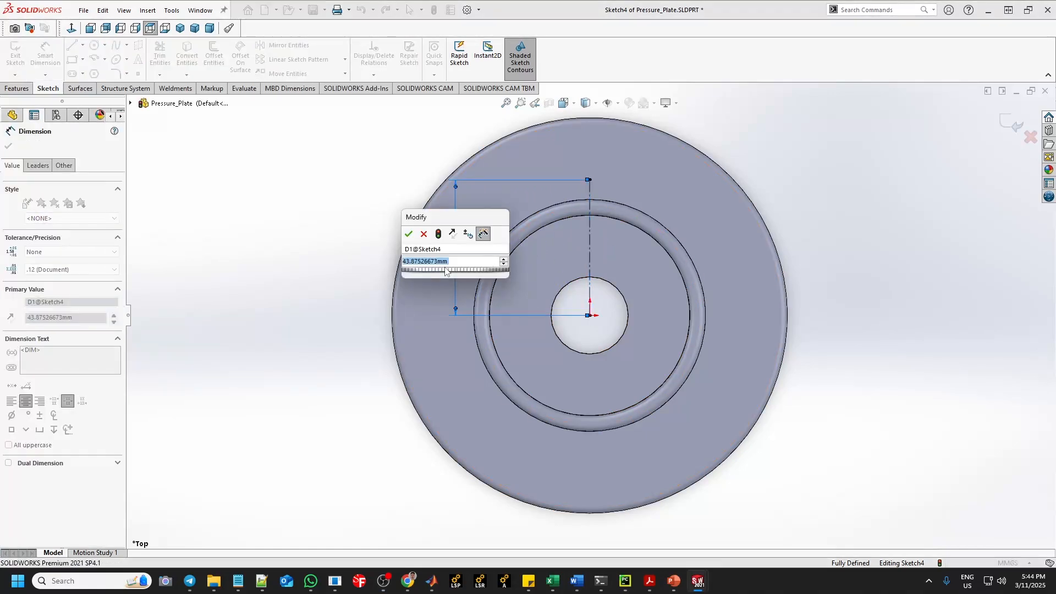
pyautogui.write('45')
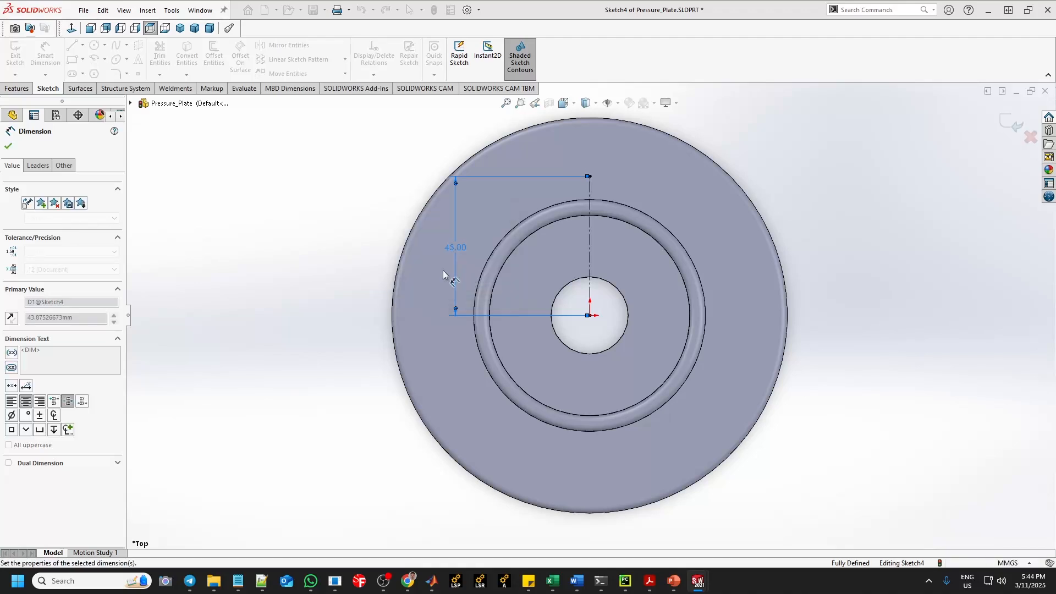
pyautogui.press('Return')
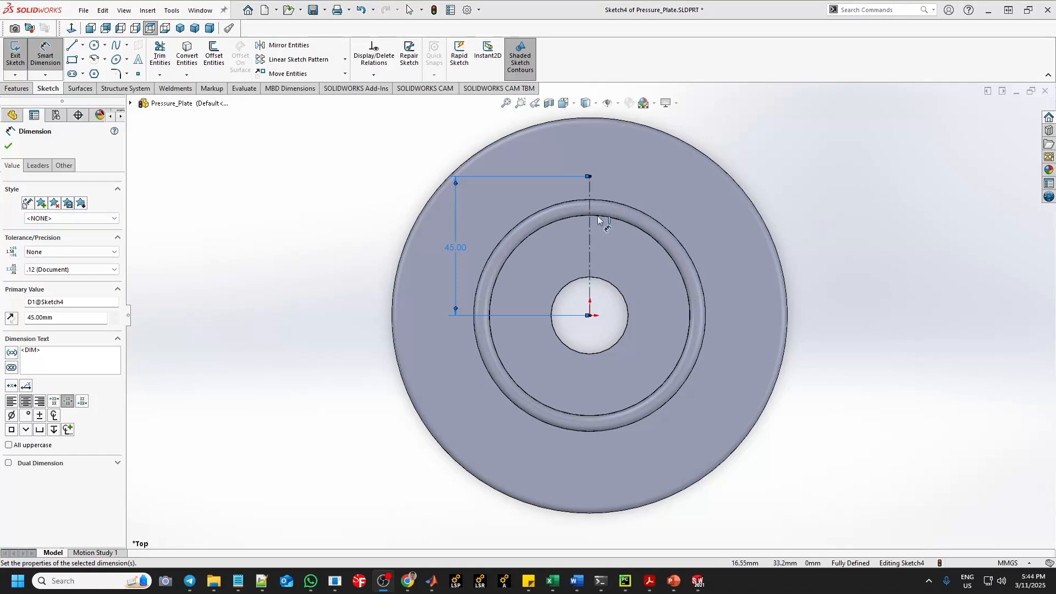
# Step: Sketch a circle of about 15.2 mm radius centred on the centerline's upper endpoint
pyautogui.click(95, 46)
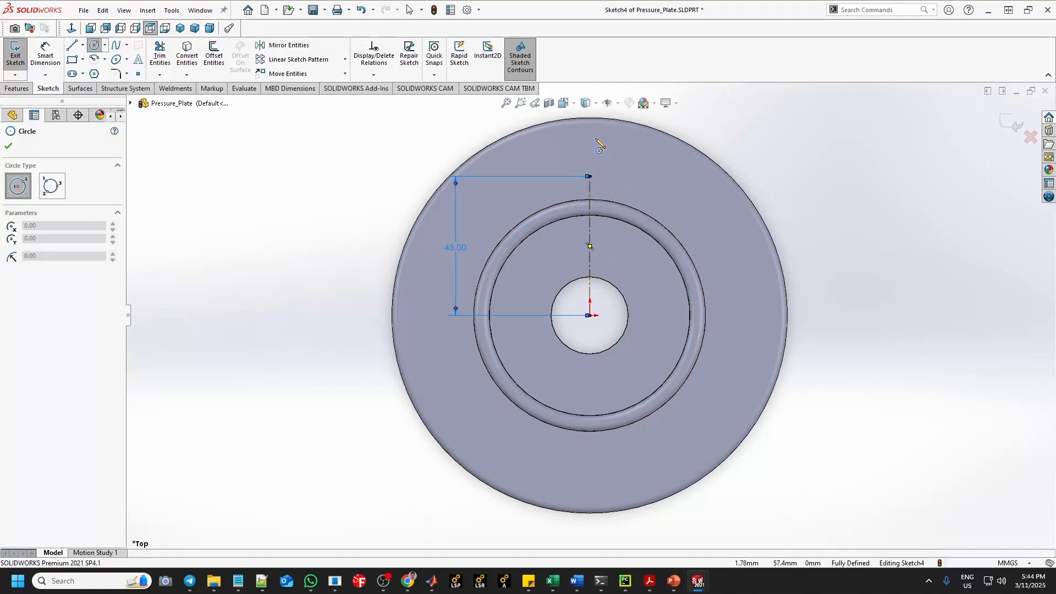
pyautogui.click(589, 177)
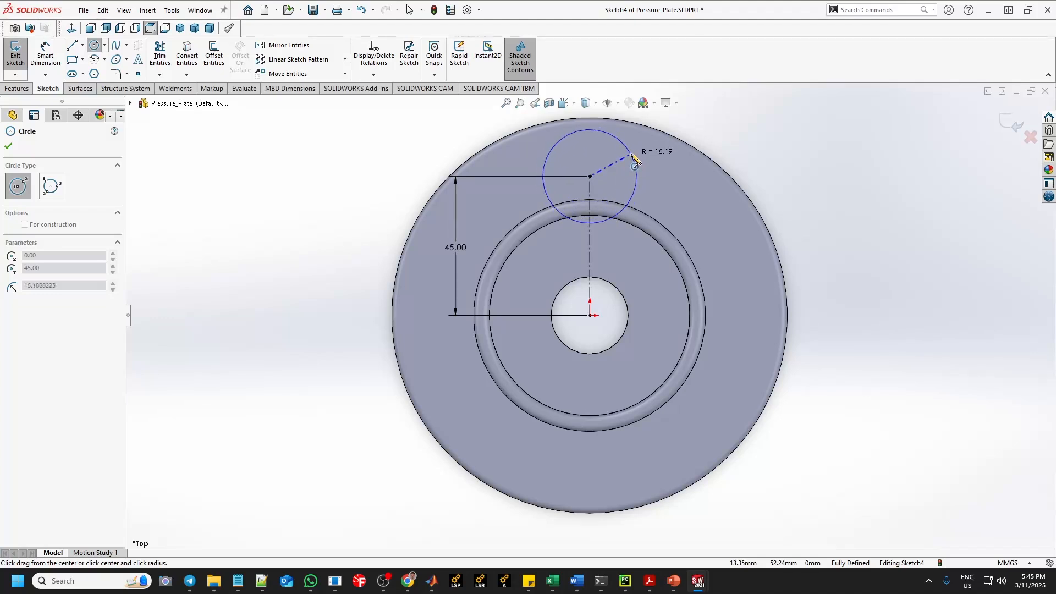
pyautogui.click(630, 154)
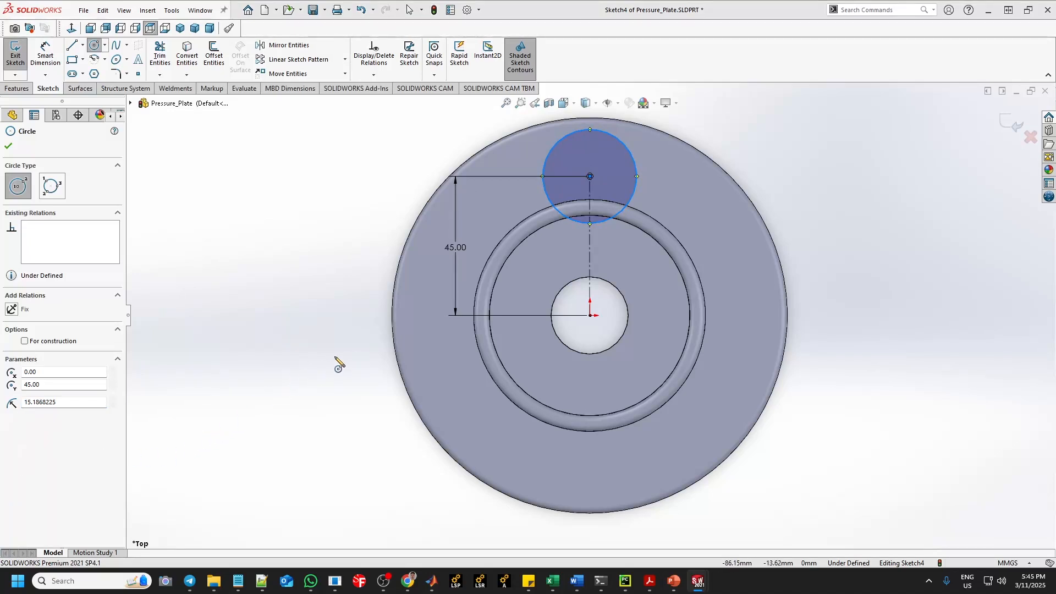
# Step: Dimension the circle at the centerline's upper end and set its diameter to 27 mm
pyautogui.click(54, 57)
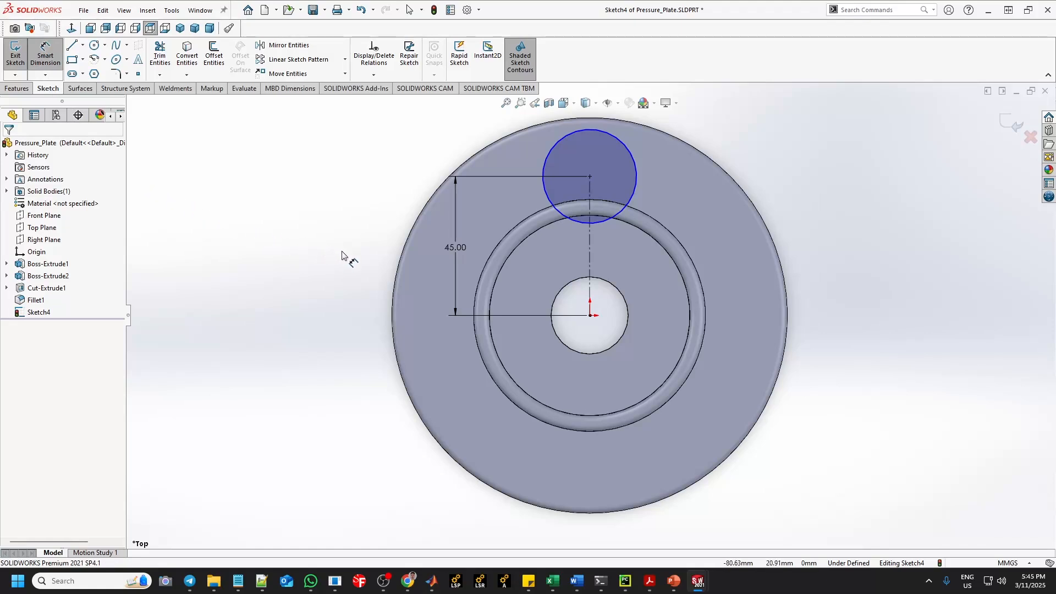
pyautogui.click(633, 157)
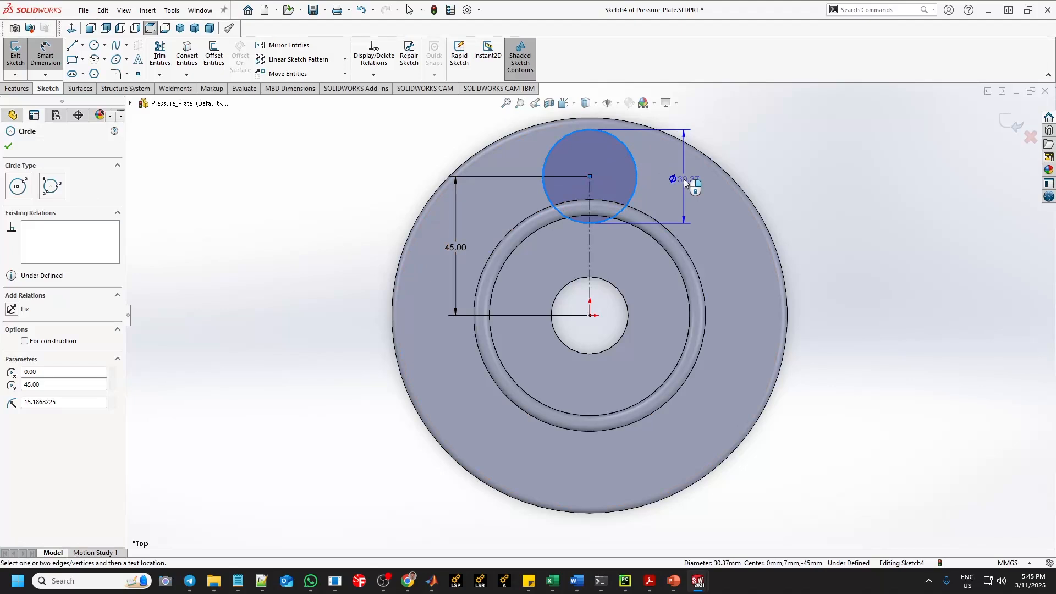
pyautogui.click(684, 179)
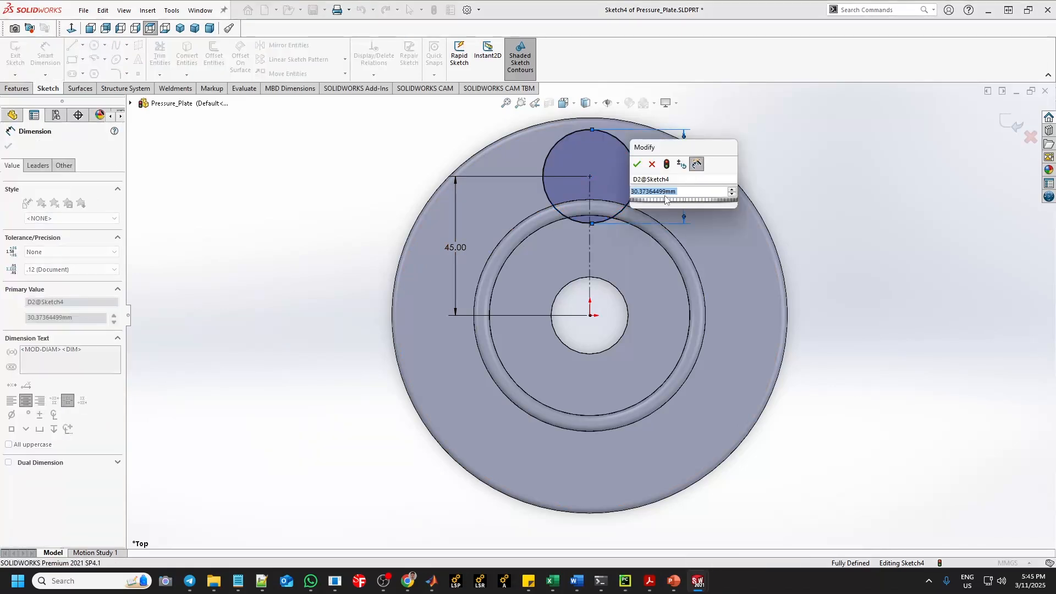
pyautogui.write('27')
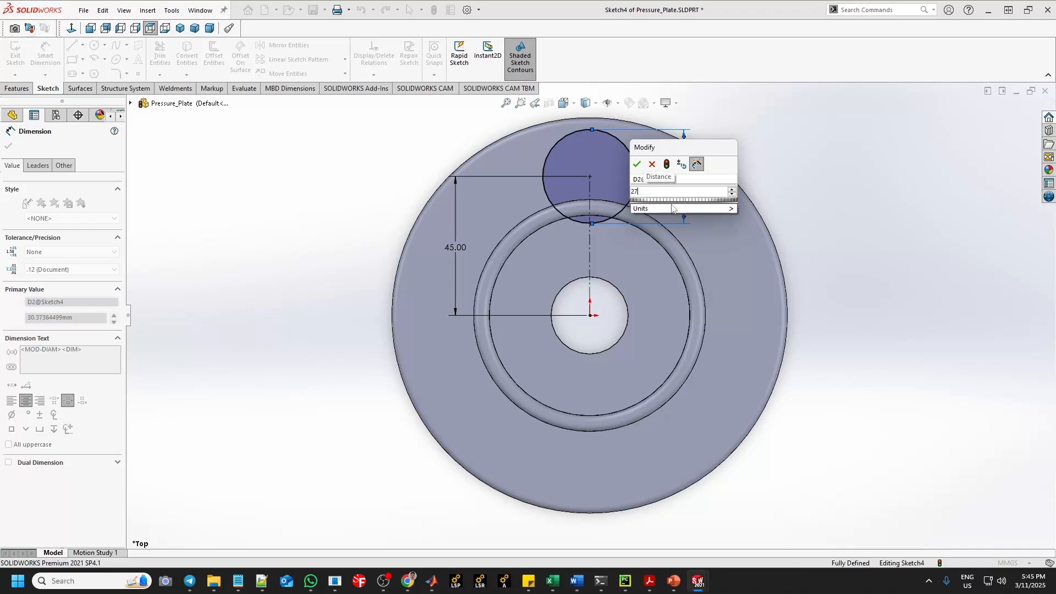
pyautogui.click(672, 208)
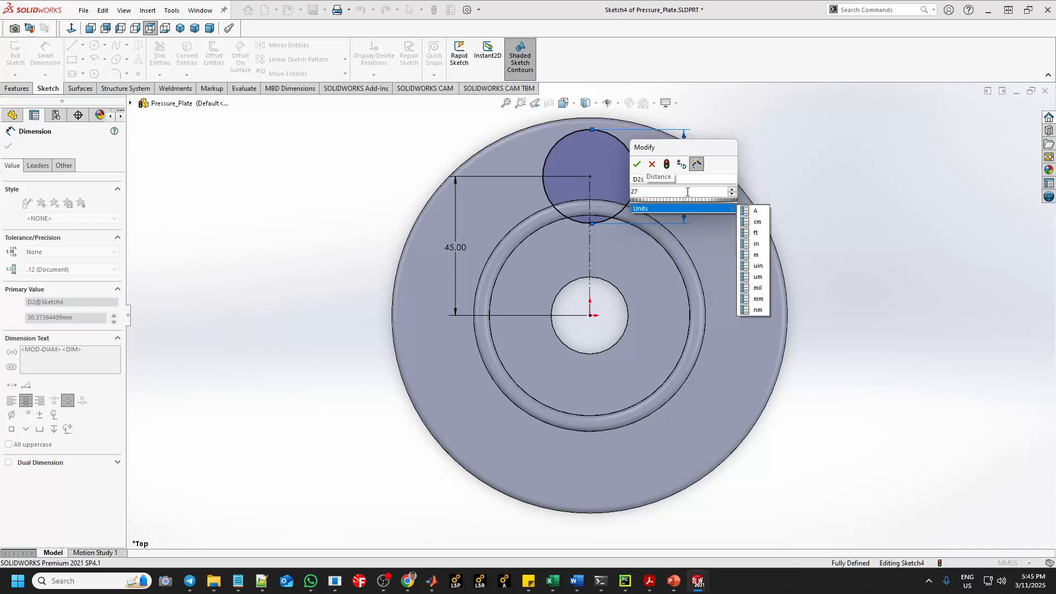
pyautogui.click(637, 165)
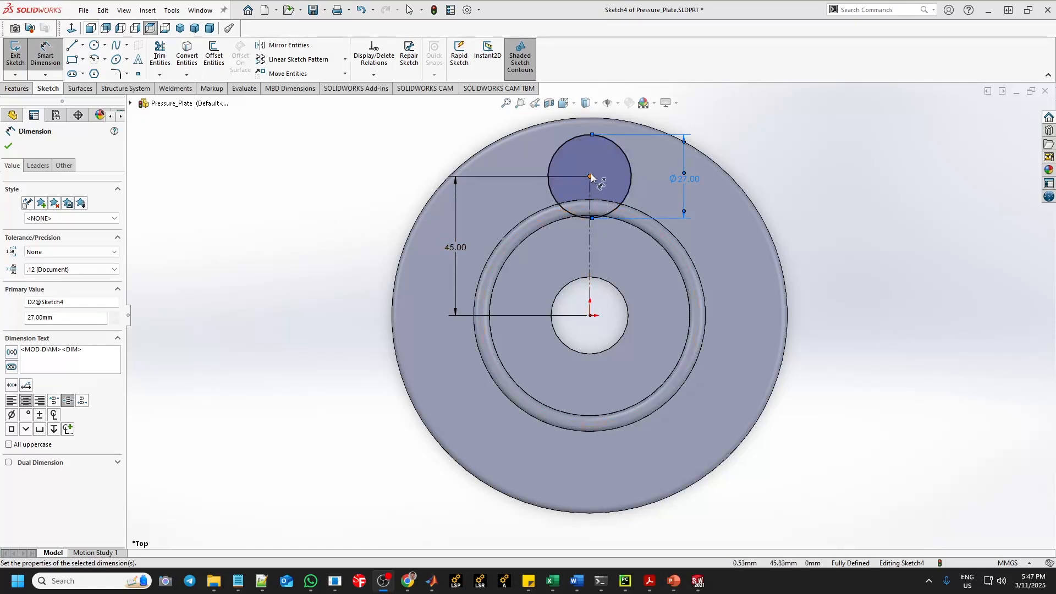
# Step: Set the vertical centerline's length to 35 mm
pyautogui.doubleClick(459, 243)
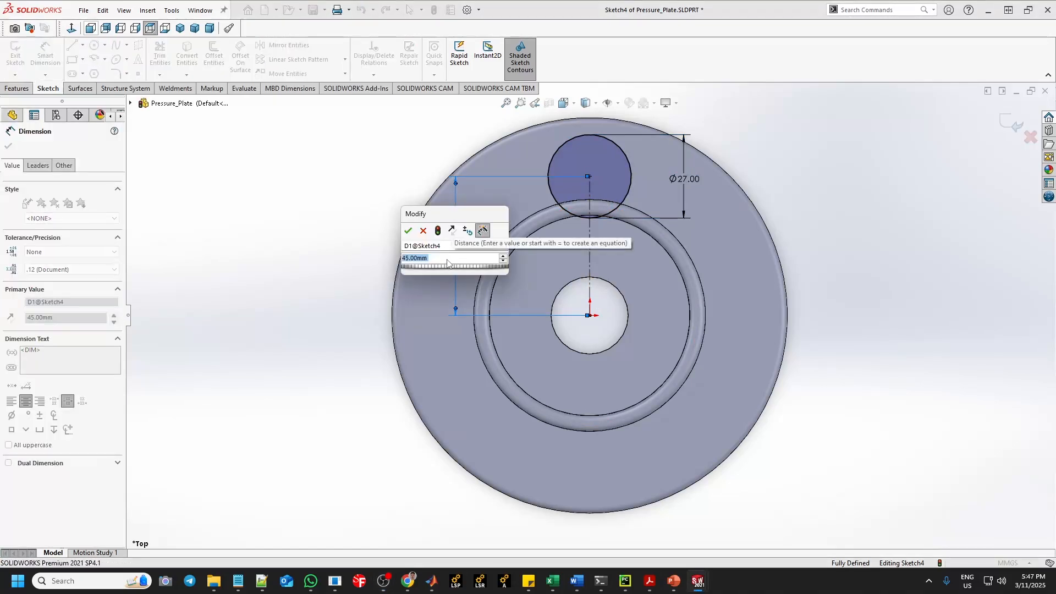
pyautogui.write('35')
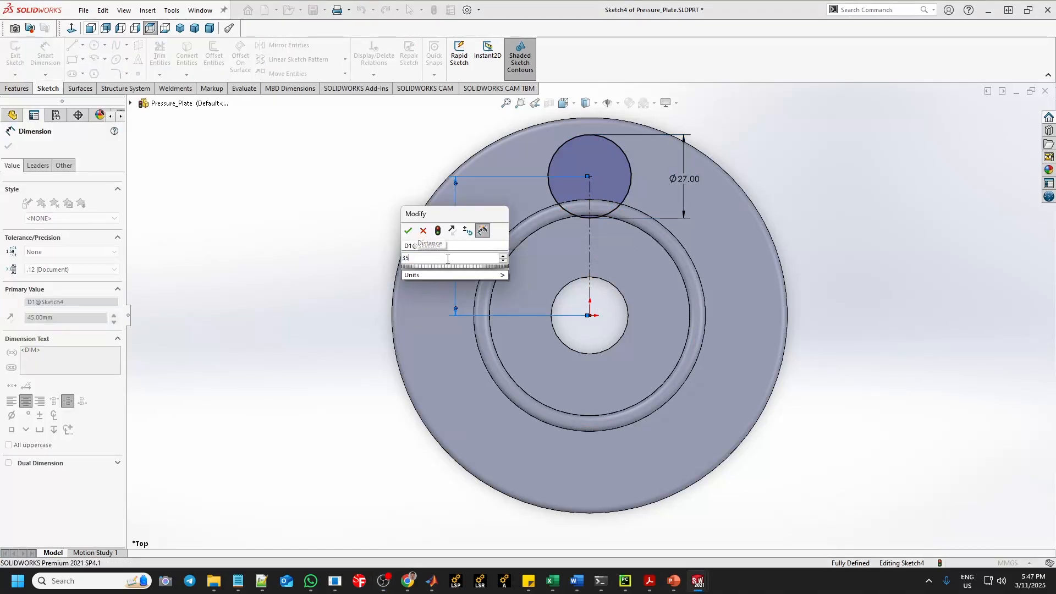
pyautogui.press('Return')
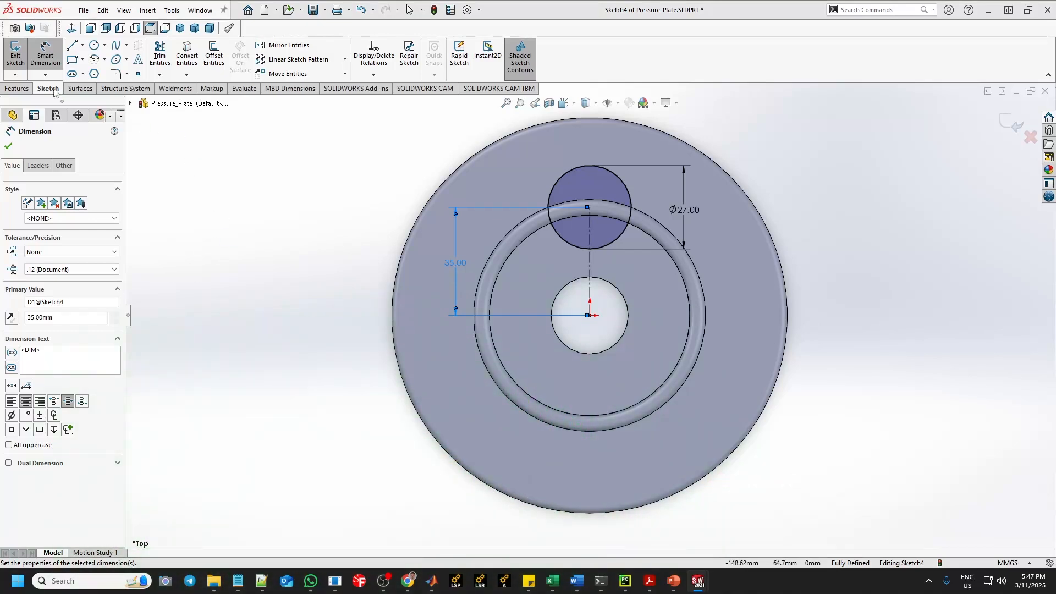
# Step: Finish the sketch and extrude the 27 mm circle as a blind boss 30 mm deep
pyautogui.click(17, 55)
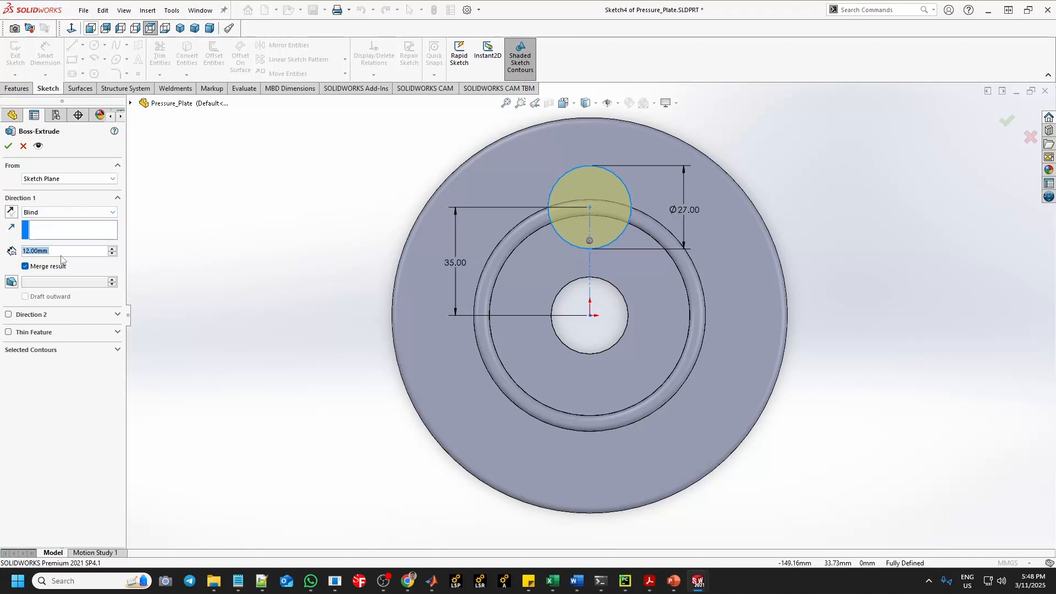
pyautogui.moveTo(61, 251); pyautogui.dragTo(22, 250)
pyautogui.write('30')
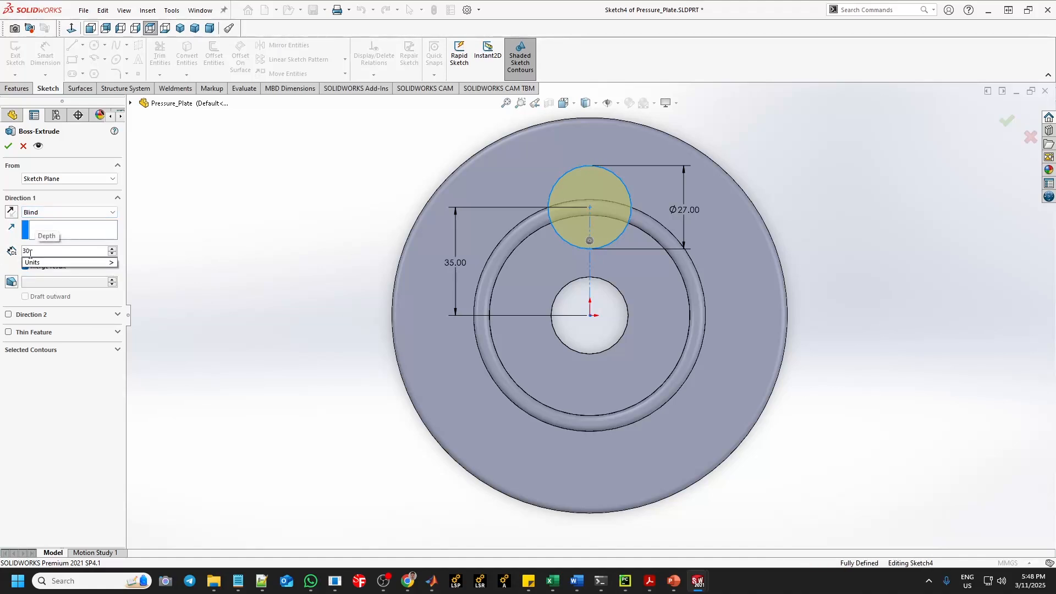
pyautogui.write('A')
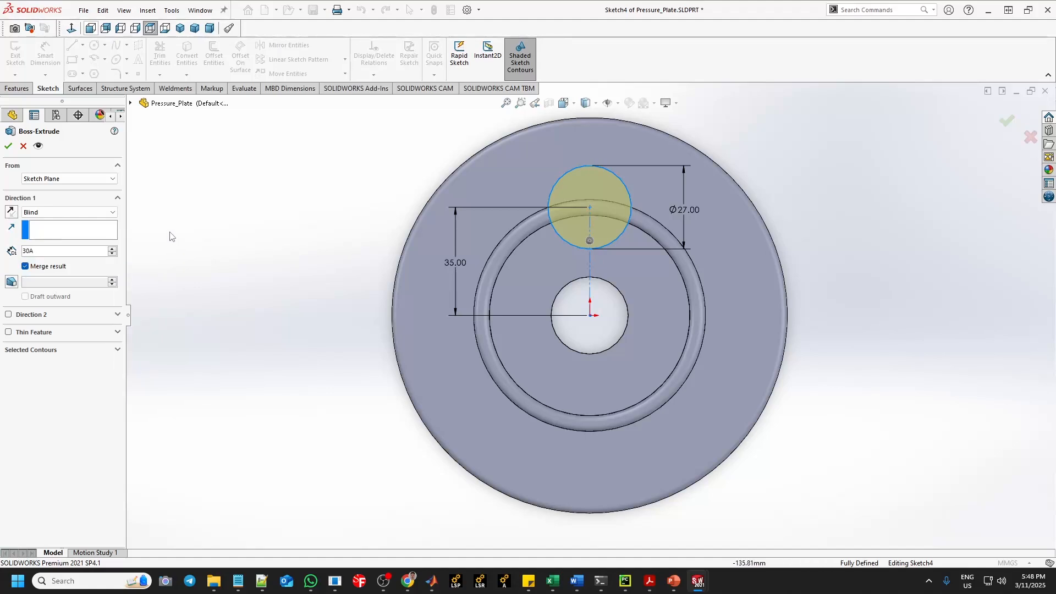
pyautogui.click(60, 250)
pyautogui.press('BackSpace')
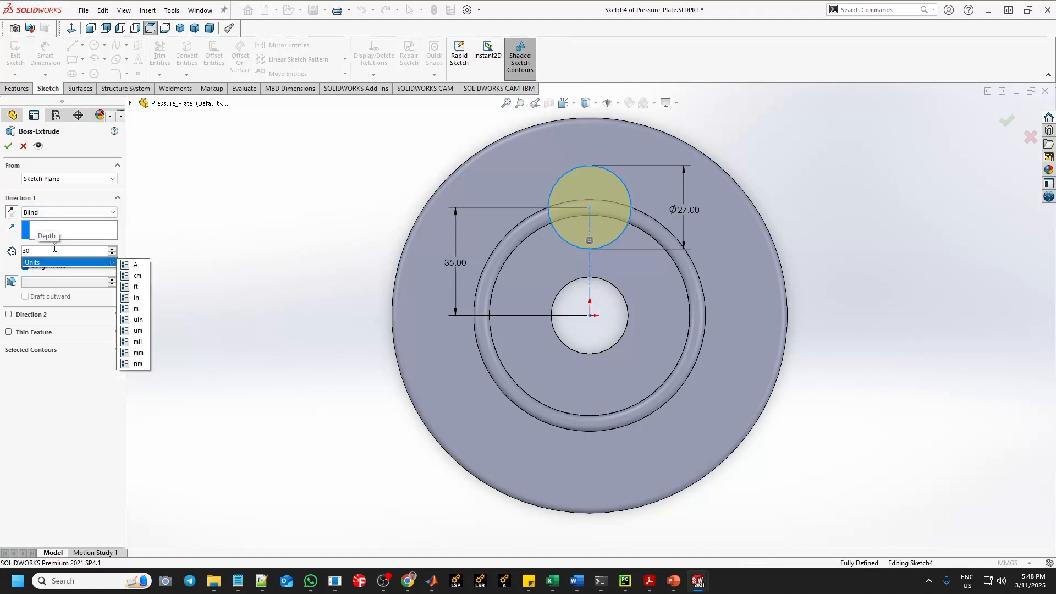
pyautogui.click(139, 353)
pyautogui.click(9, 146)
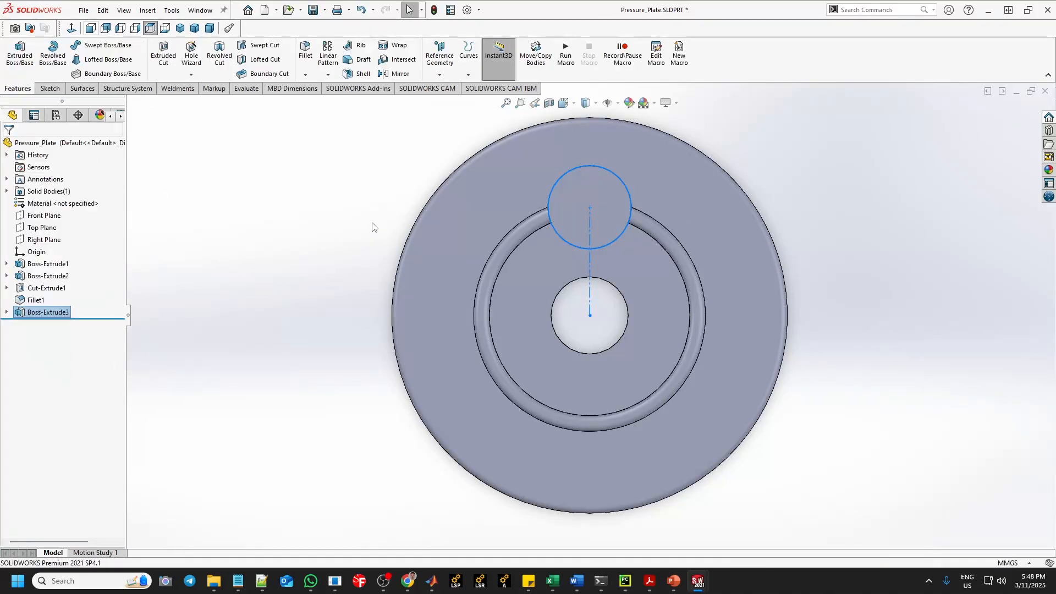
# Step: Start an Extruded Cut sketch on the top face of the cylindrical boss
pyautogui.moveTo(361, 255); pyautogui.dragTo(353, 140, button='middle')
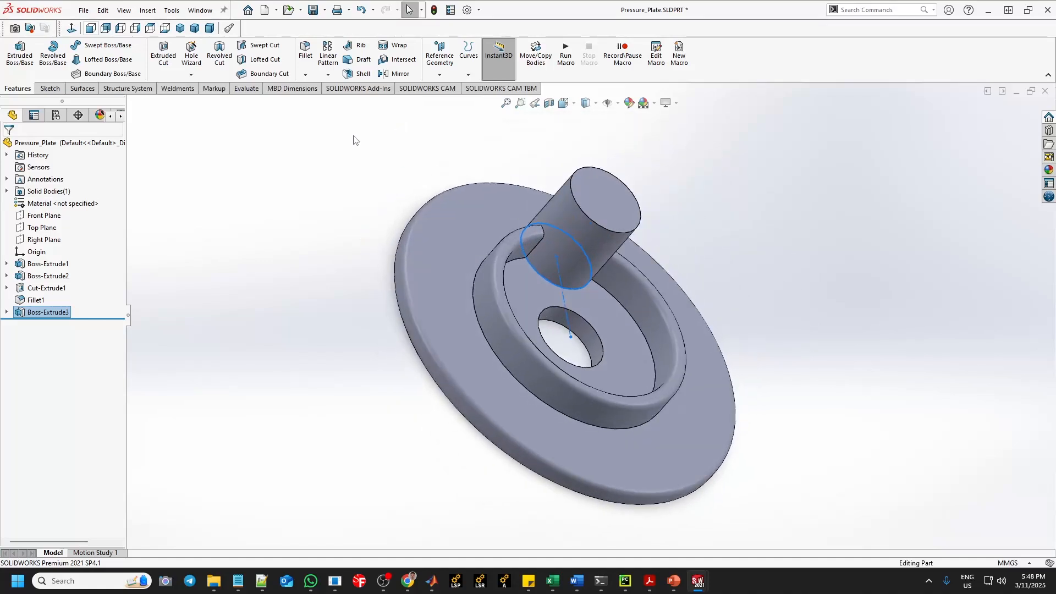
pyautogui.click(196, 29)
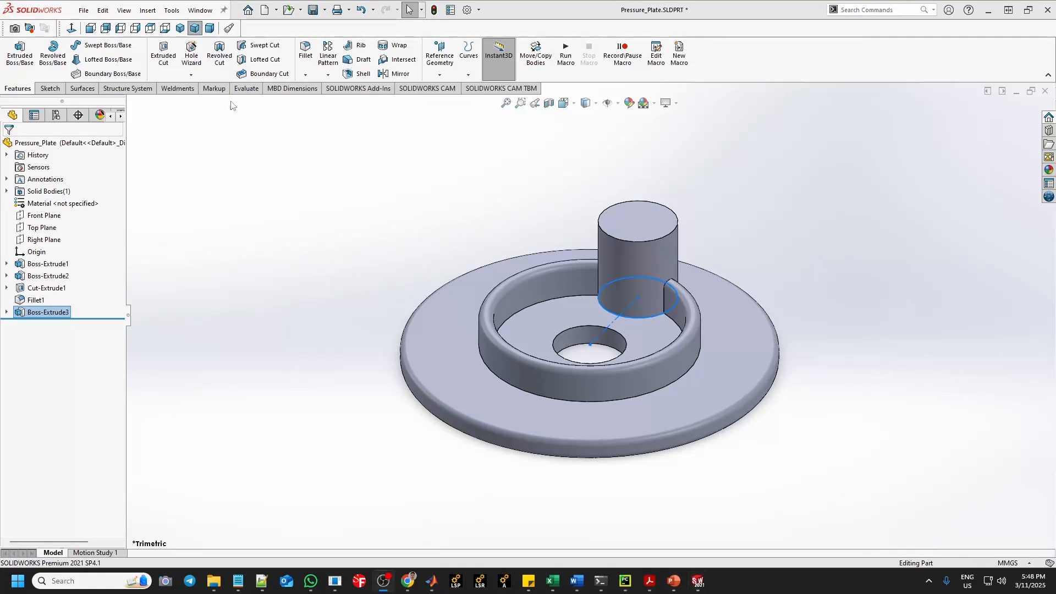
pyautogui.click(165, 57)
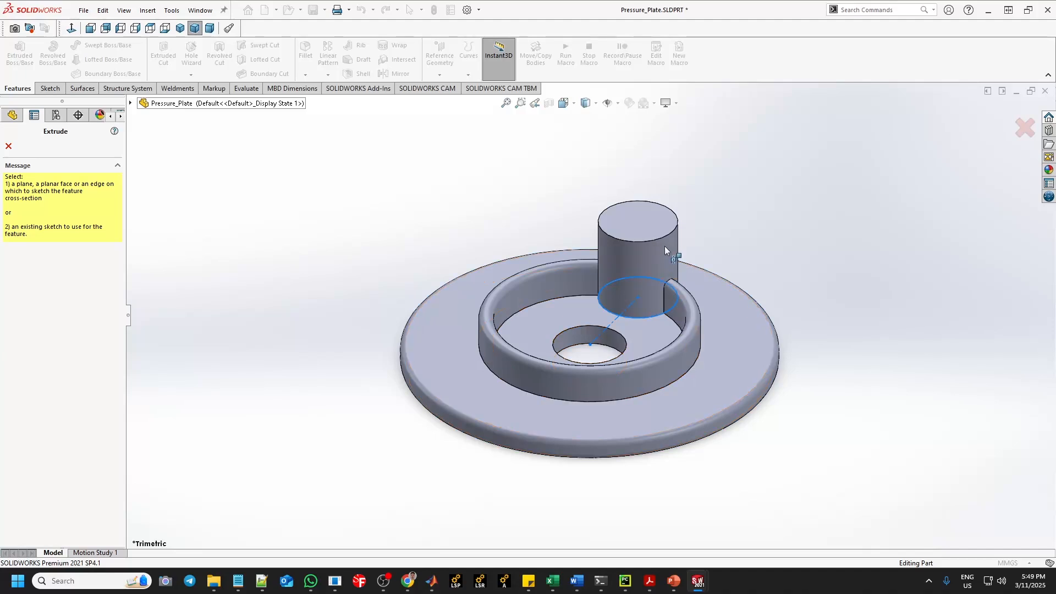
pyautogui.click(650, 229)
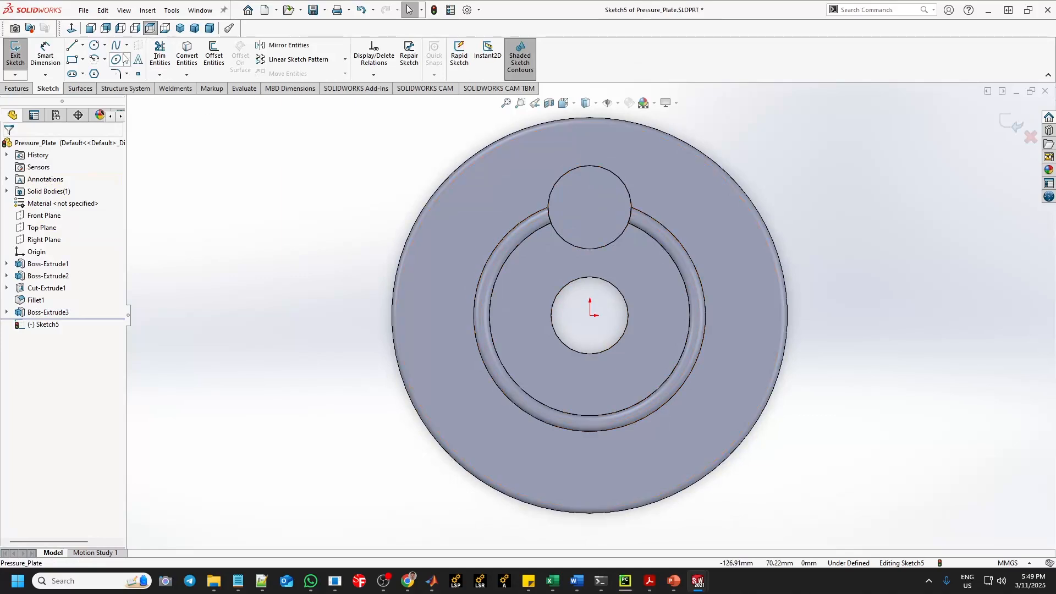
pyautogui.click(94, 45)
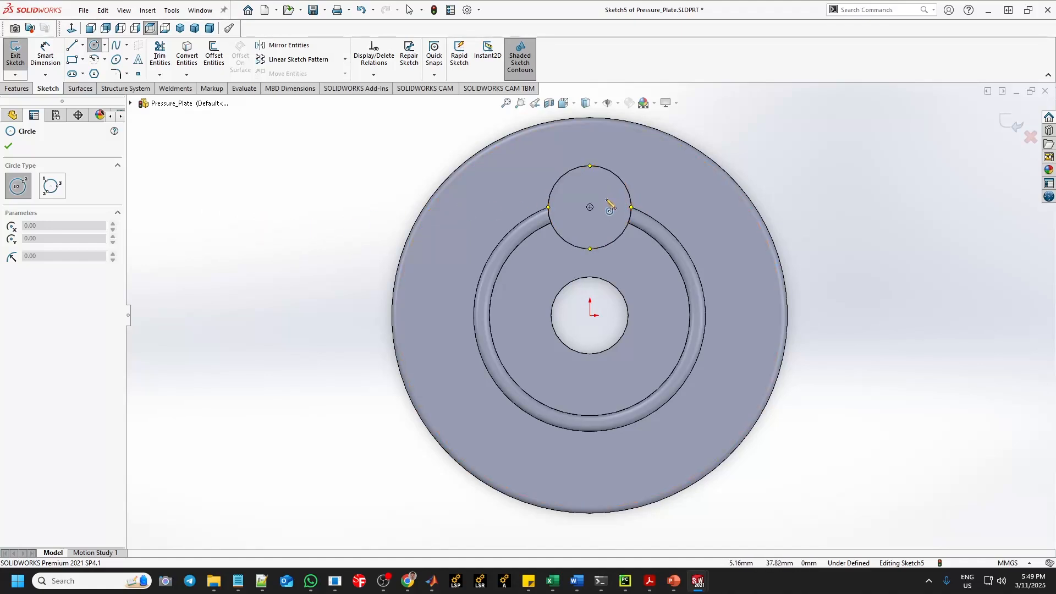
pyautogui.click(625, 186)
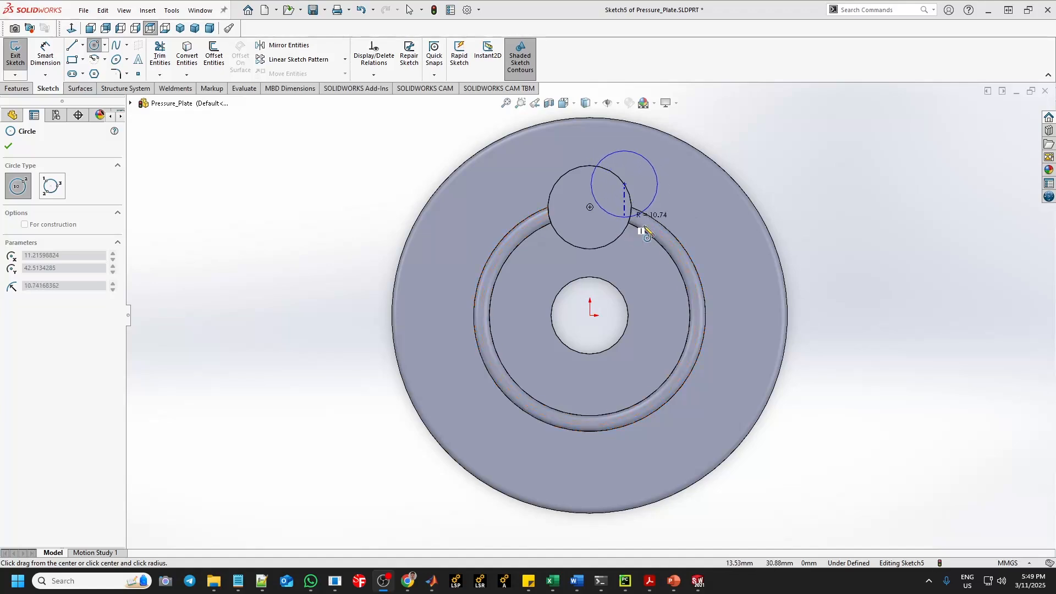
pyautogui.click(757, 180)
pyautogui.press('Escape')
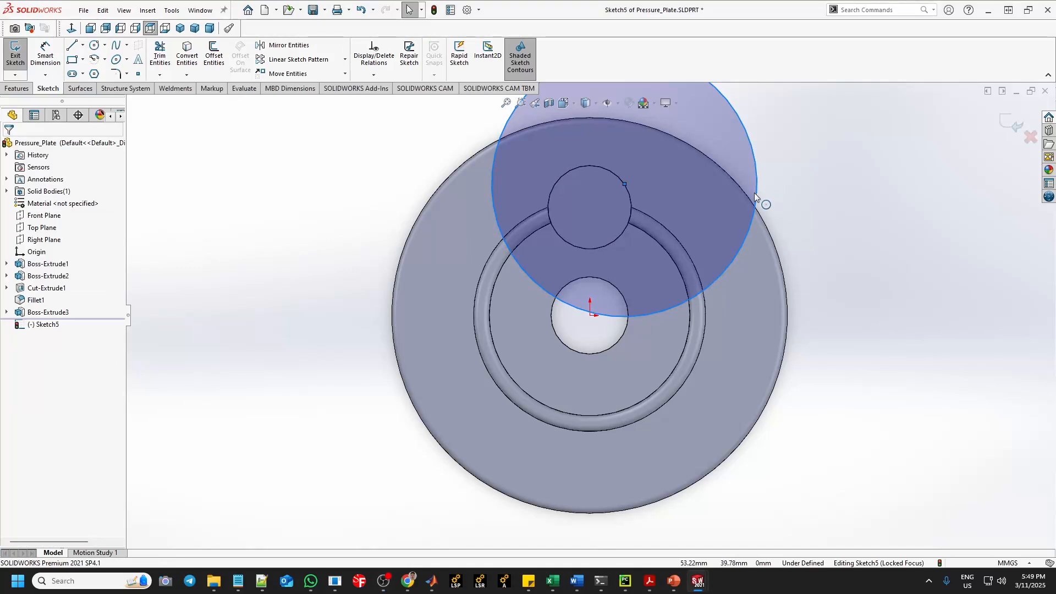
pyautogui.press('Delete')
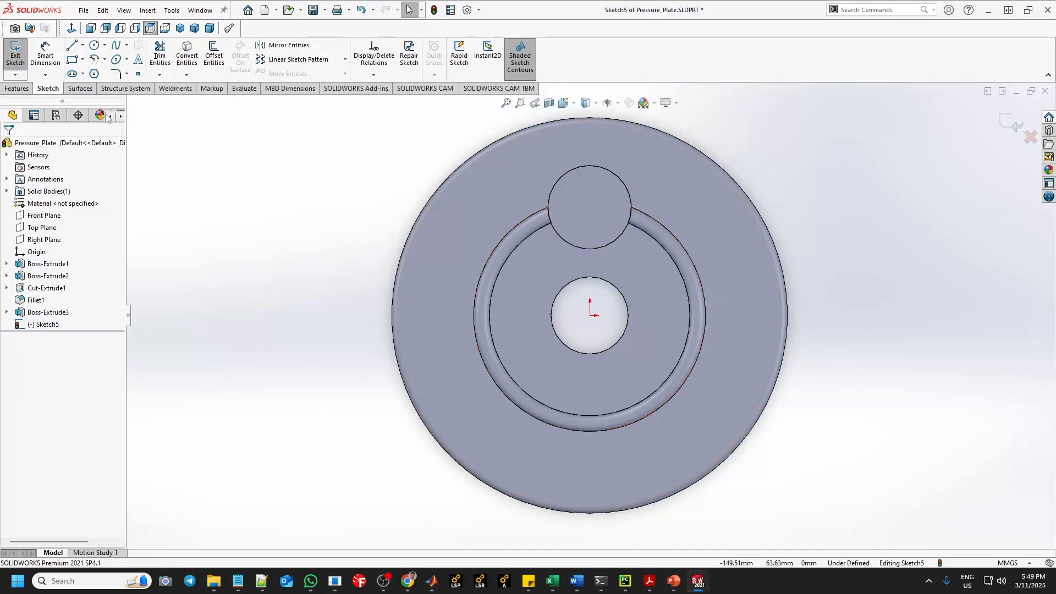
# Step: Sketch a circle of about 13.5 mm radius centred on the cylindrical boss's top face, seen in the Trimetric view
pyautogui.click(94, 45)
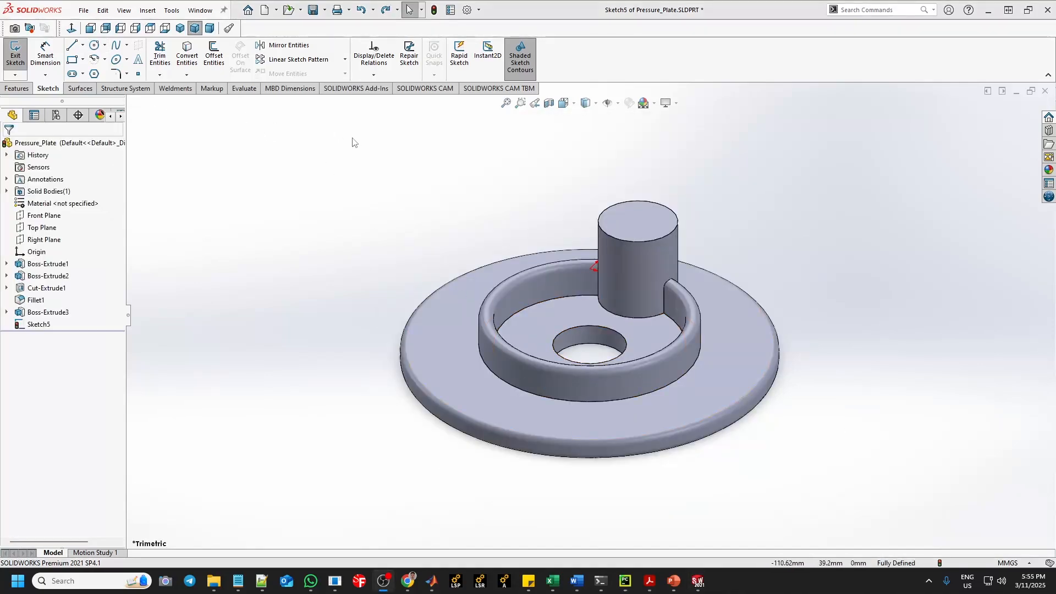
pyautogui.click(646, 223)
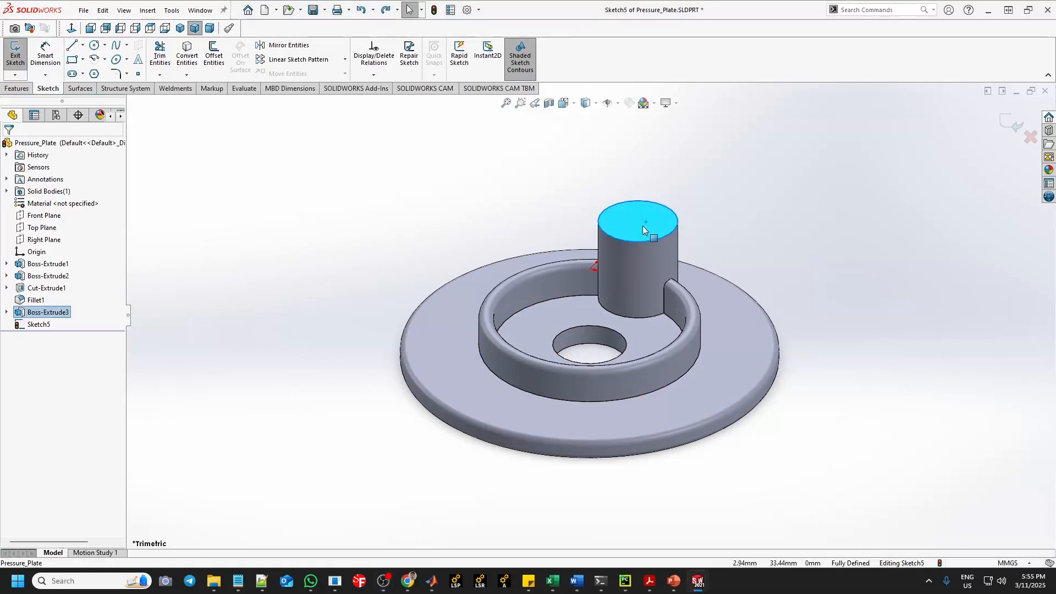
pyautogui.click(95, 46)
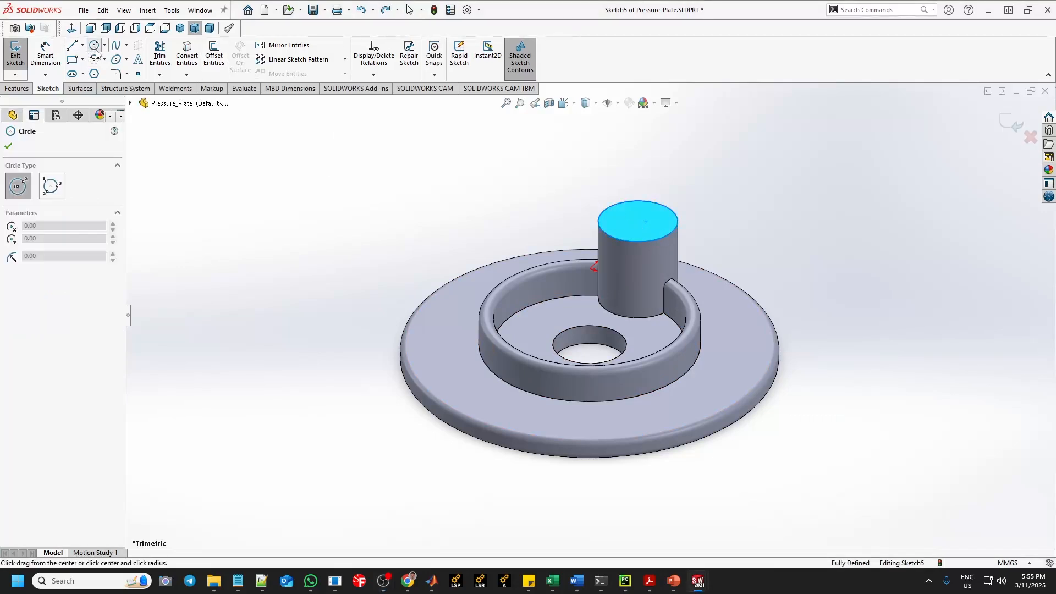
pyautogui.click(638, 222)
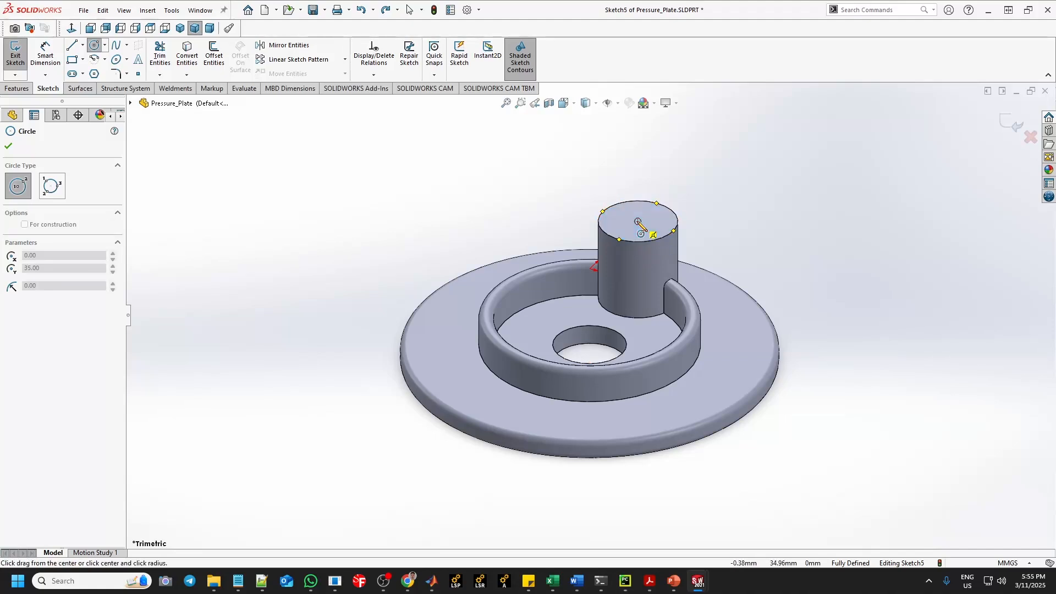
pyautogui.click(676, 213)
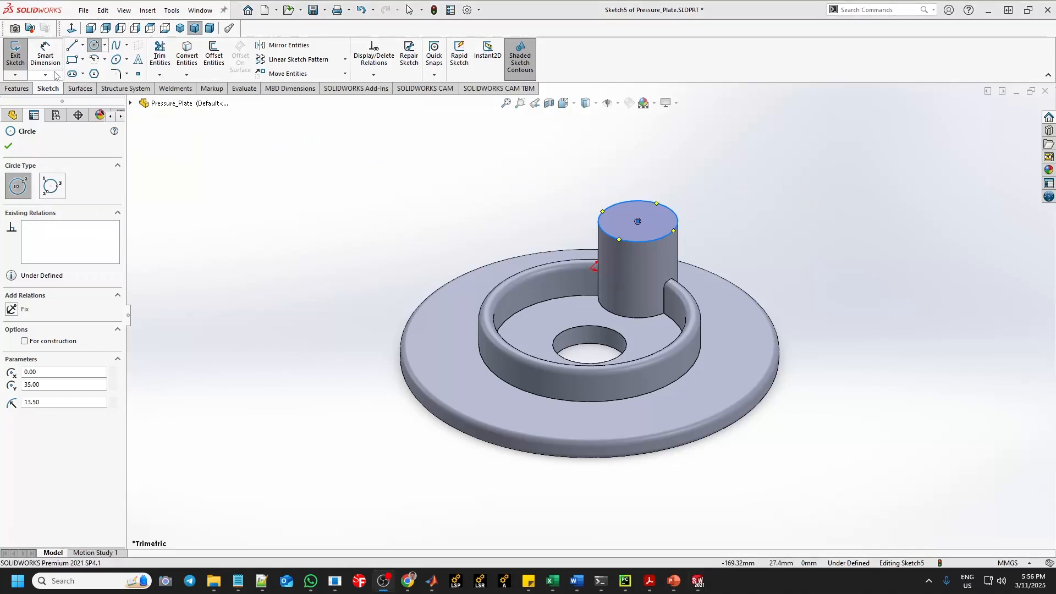
# Step: Dimension the circle on the boss's top face and set its diameter to 15 mm
pyautogui.click(45, 55)
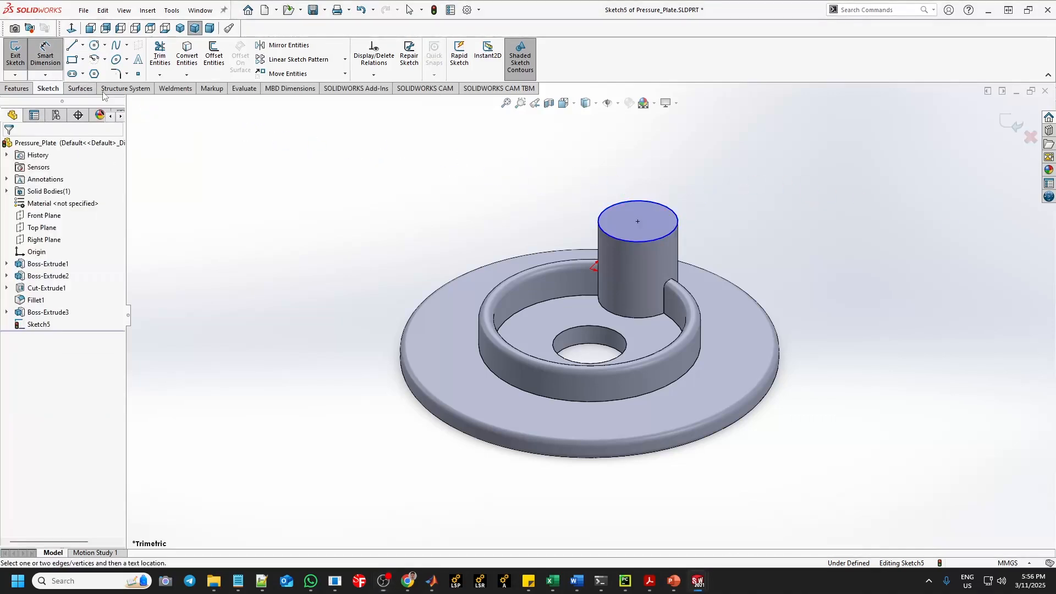
pyautogui.click(675, 217)
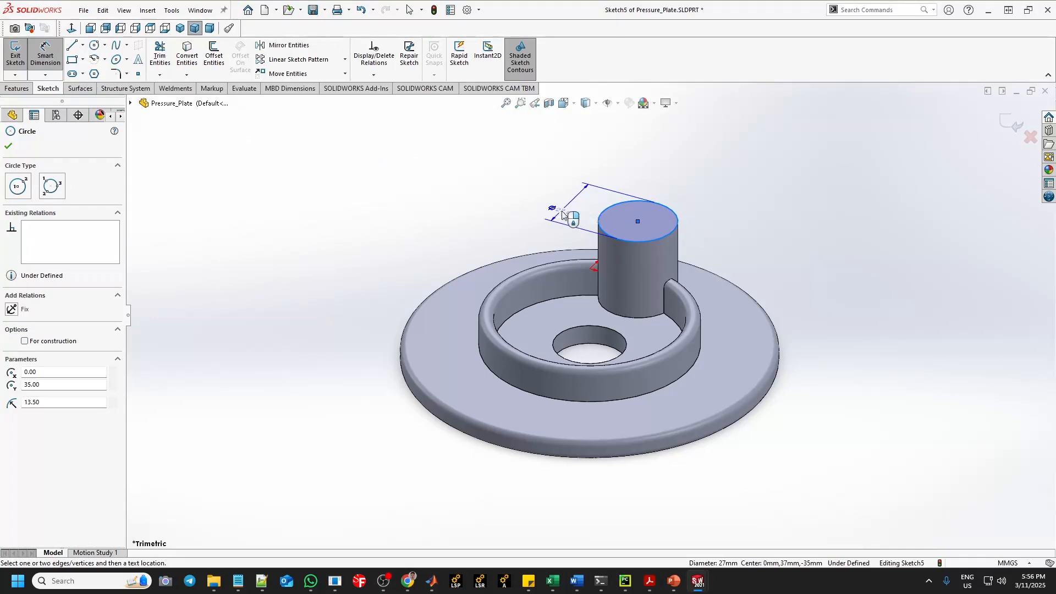
pyautogui.click(584, 212)
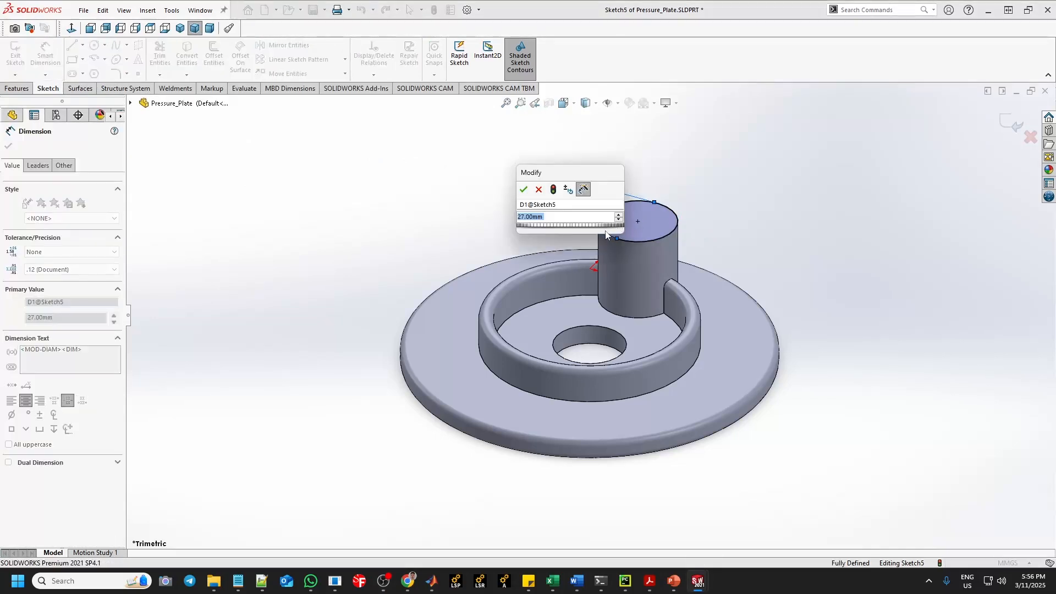
pyautogui.click(523, 190)
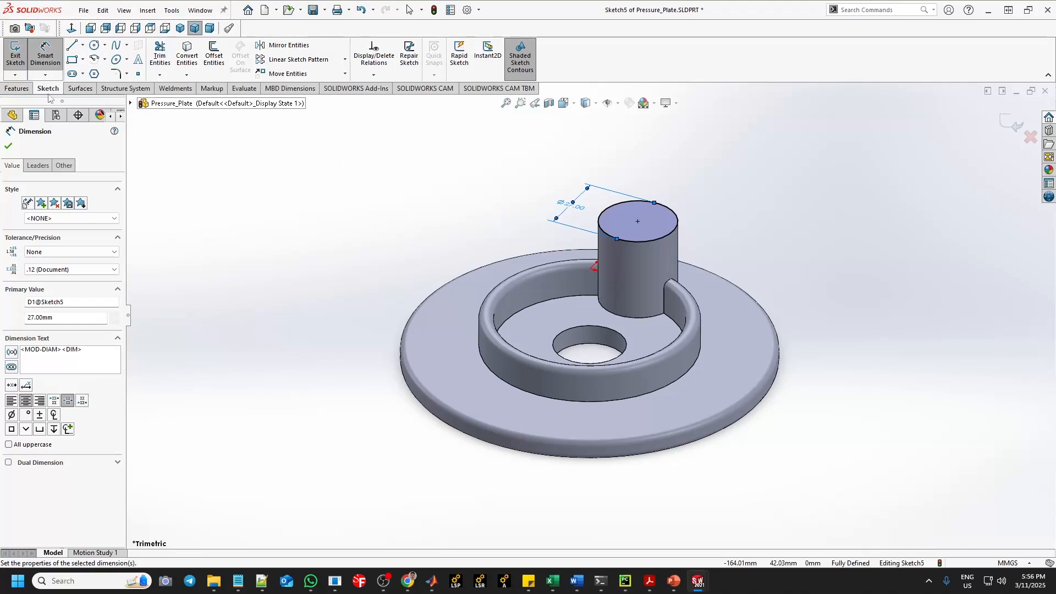
pyautogui.click(8, 146)
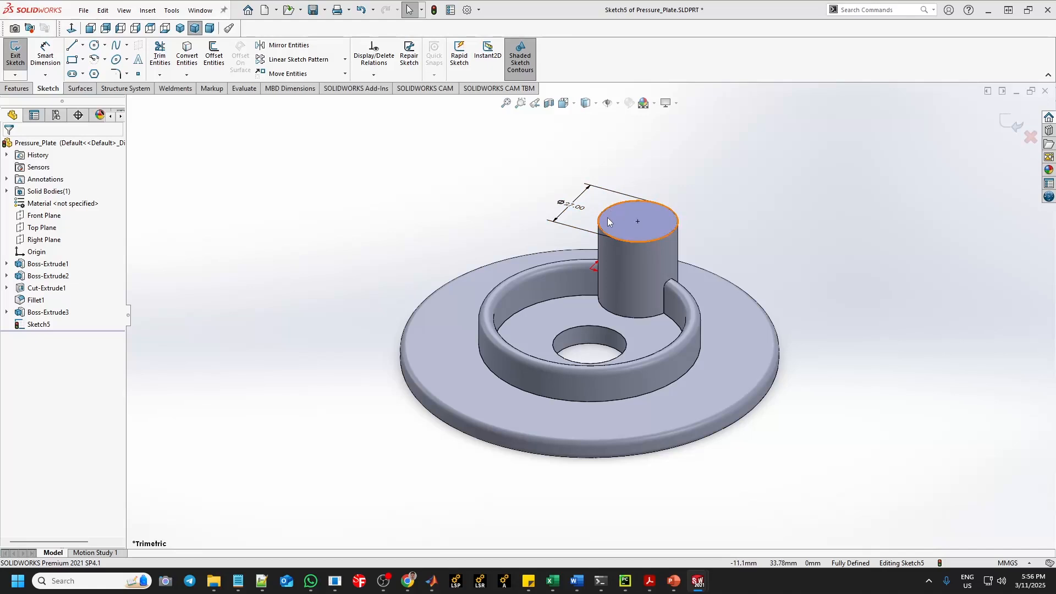
pyautogui.click(574, 205)
pyautogui.doubleClick(573, 205)
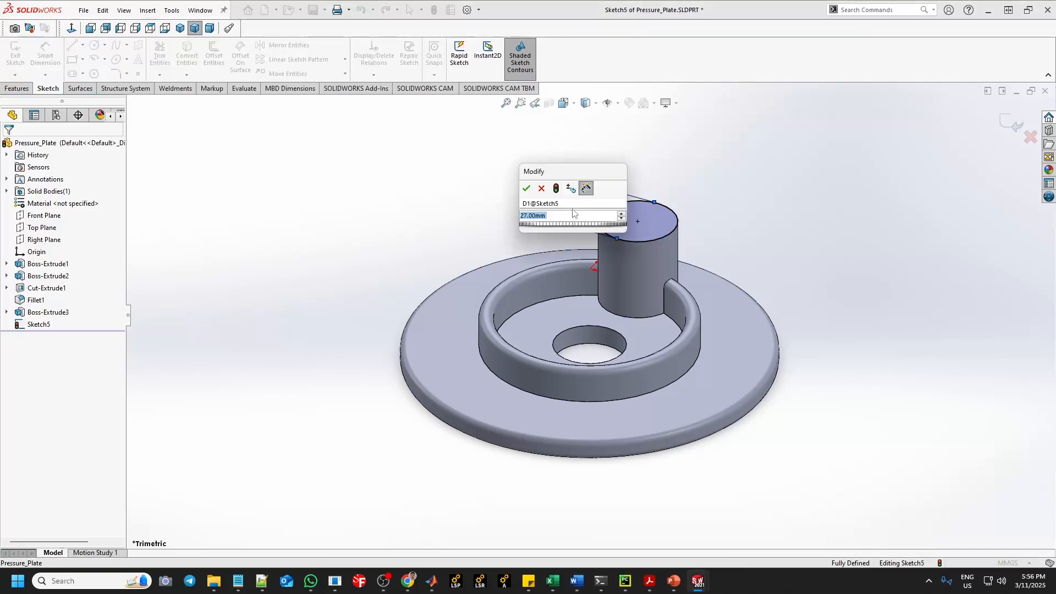
pyautogui.write('15')
pyautogui.press('Return')
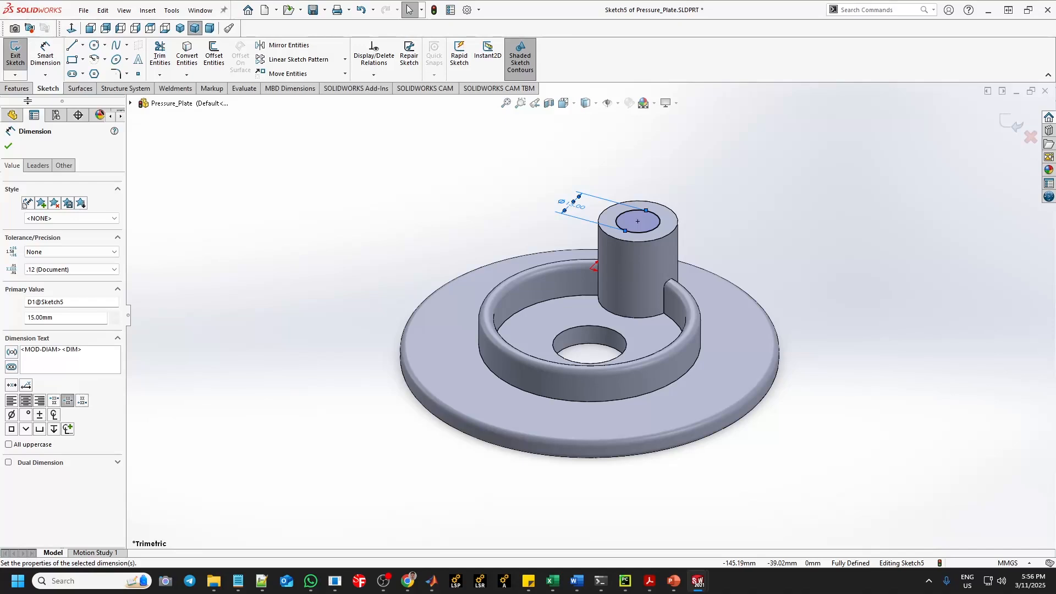
pyautogui.click(9, 151)
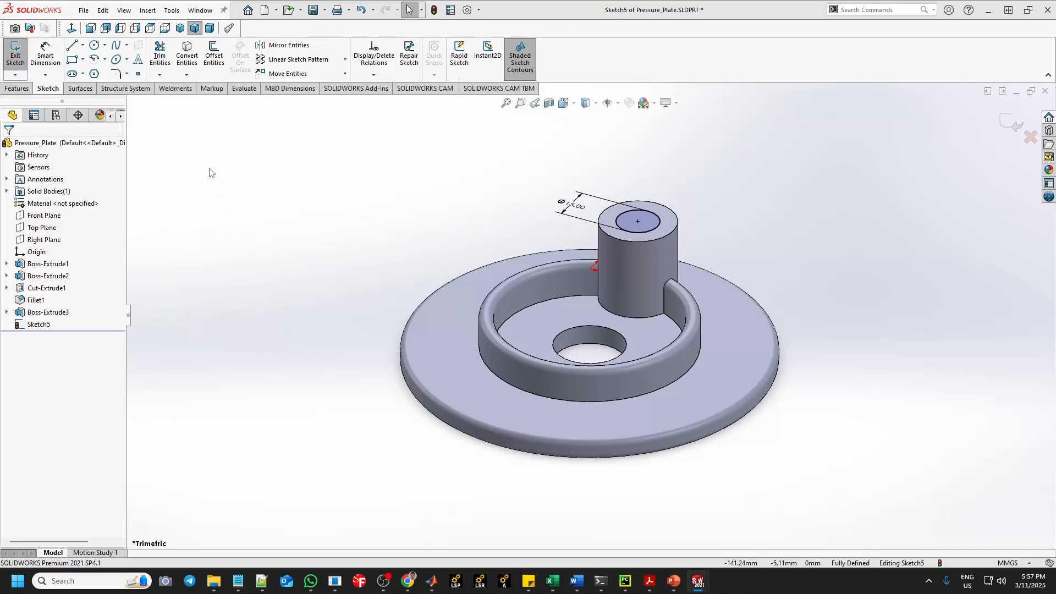
# Step: Finish the sketch and cut the 15 mm circle Through All to make the boss's hole
pyautogui.click(18, 60)
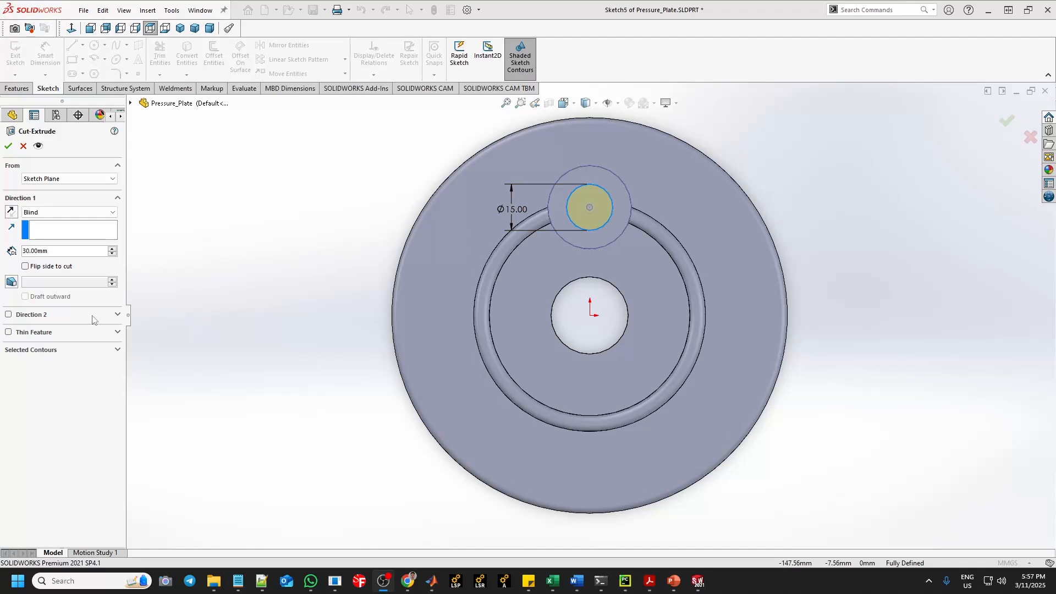
pyautogui.click(38, 213)
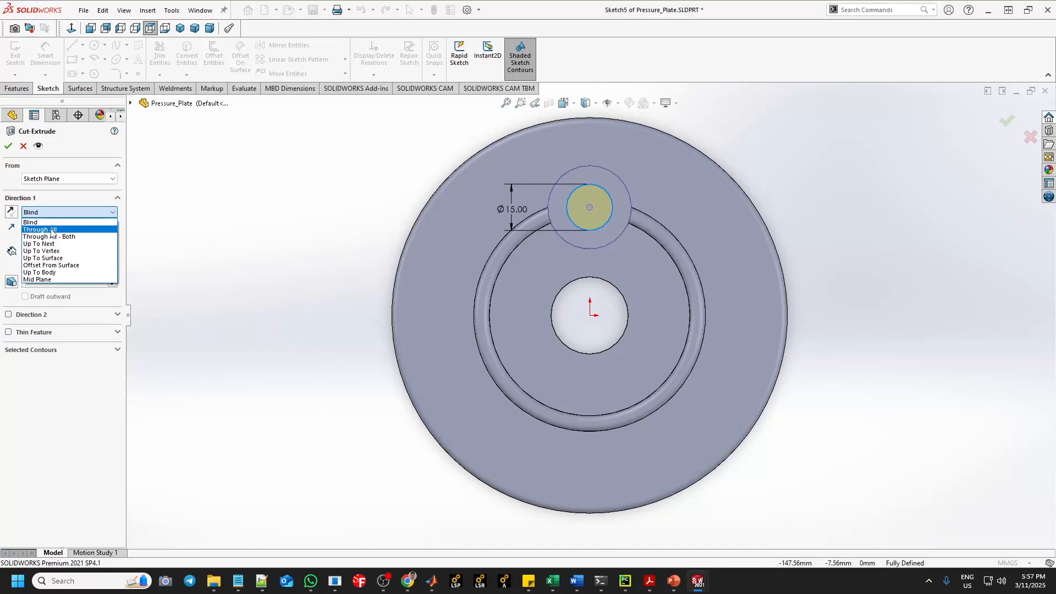
pyautogui.click(52, 230)
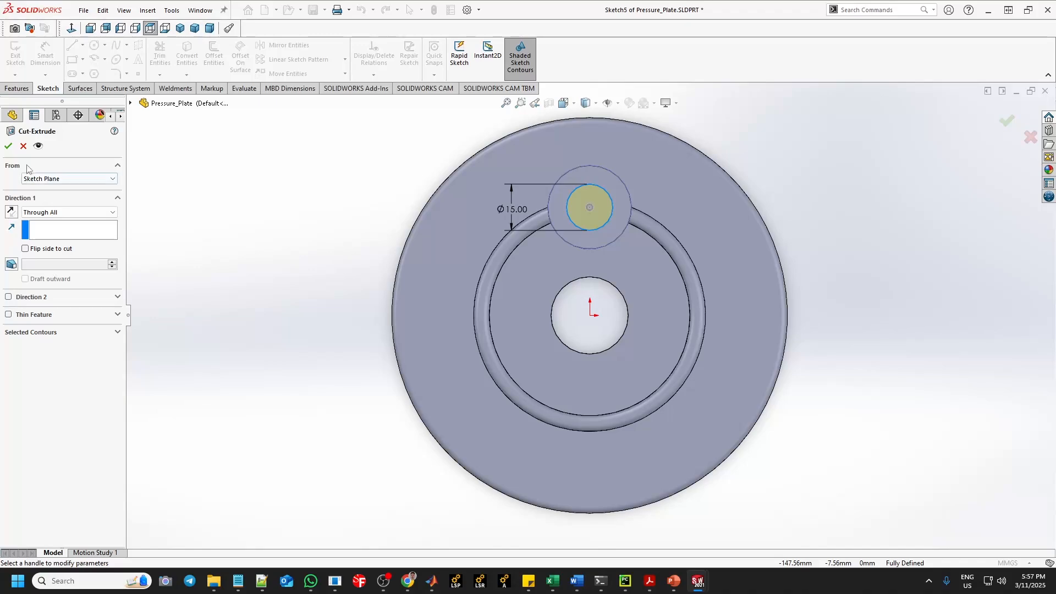
pyautogui.click(8, 145)
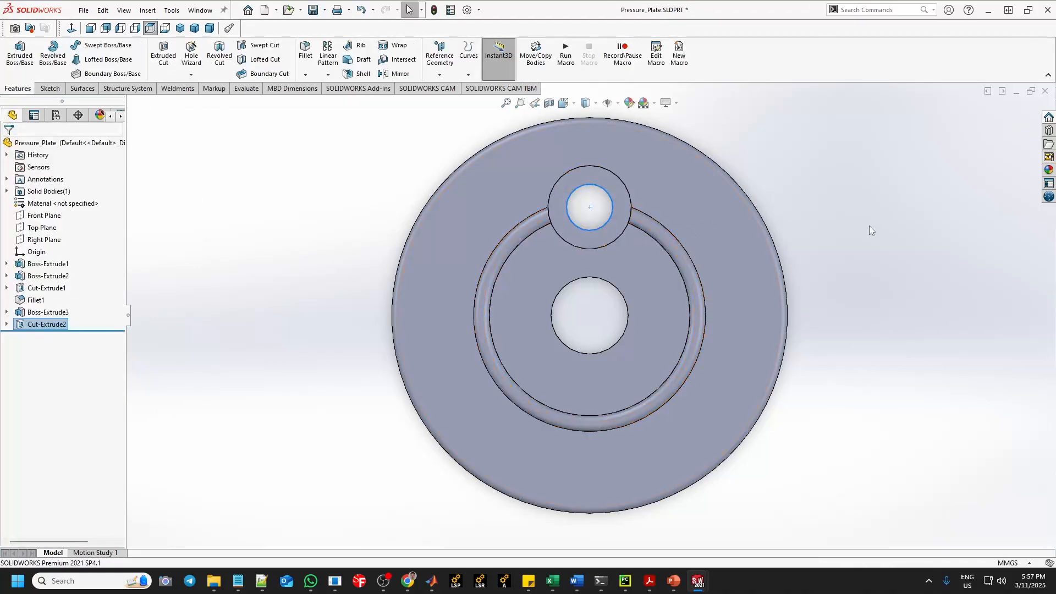
# Step: Inspect the part with the new boss hole in the Trimetric view
pyautogui.moveTo(873, 229); pyautogui.dragTo(845, 267, button='middle')
pyautogui.click(196, 30)
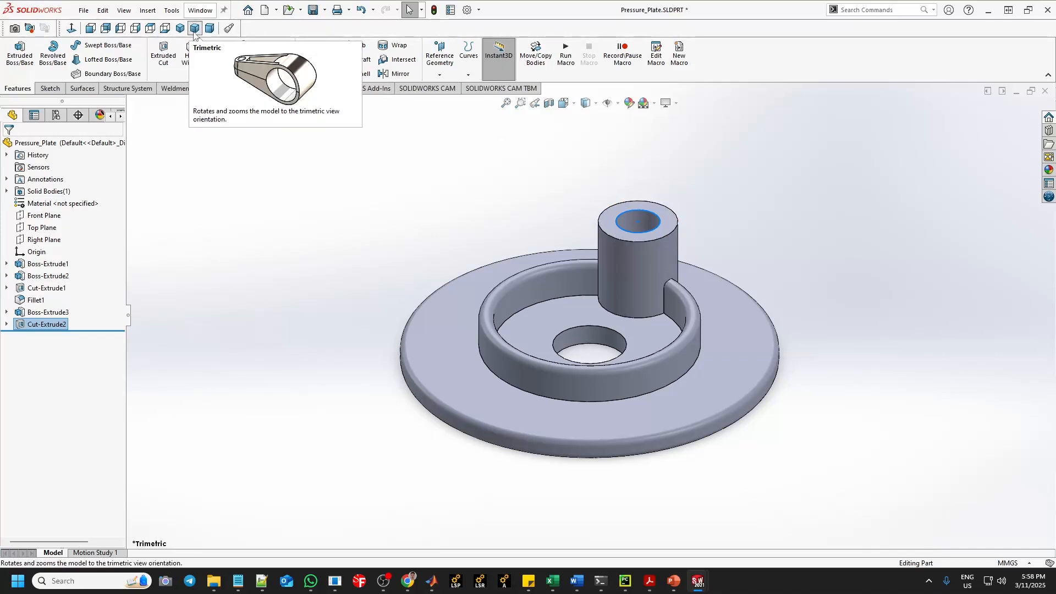
pyautogui.click(575, 106)
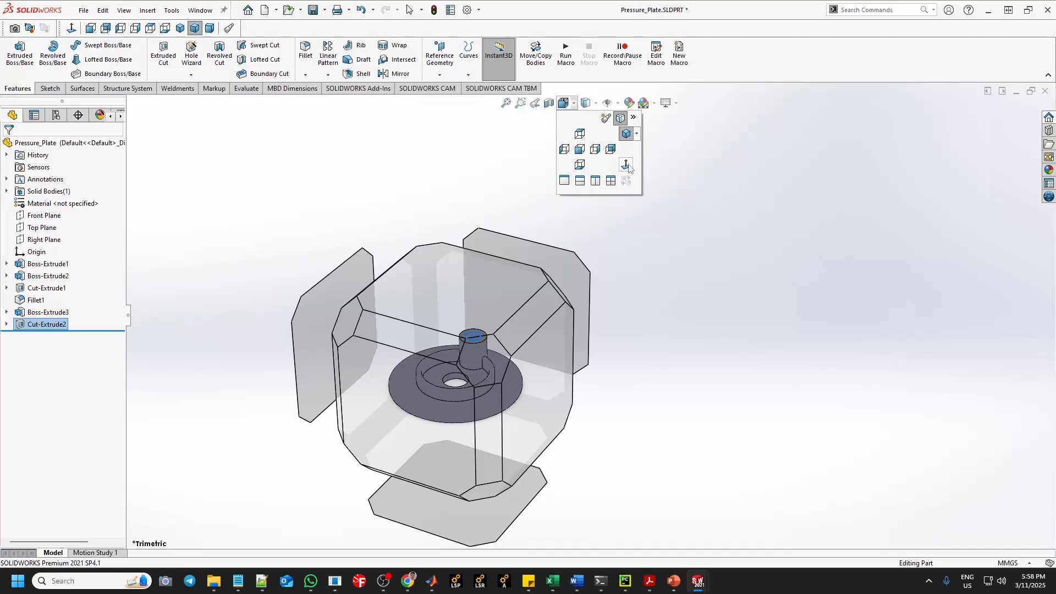
pyautogui.click(636, 133)
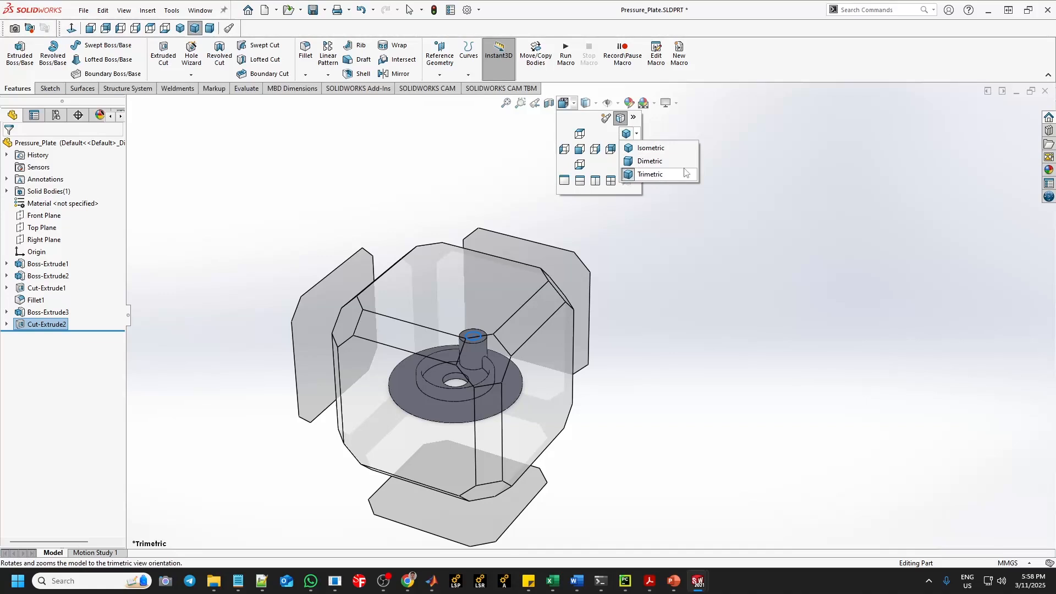
pyautogui.click(654, 175)
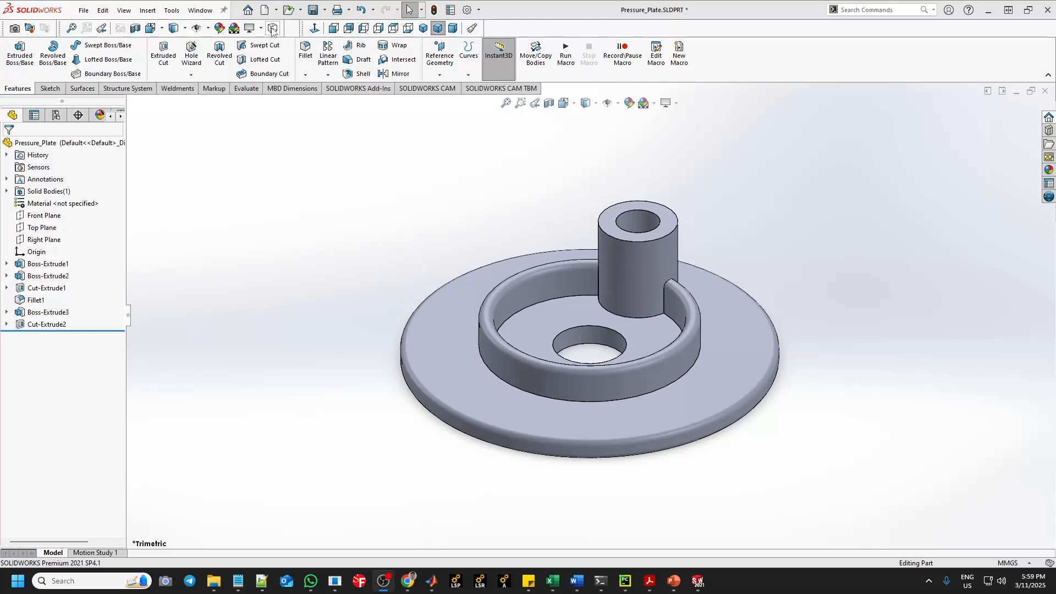
pyautogui.click(268, 125)
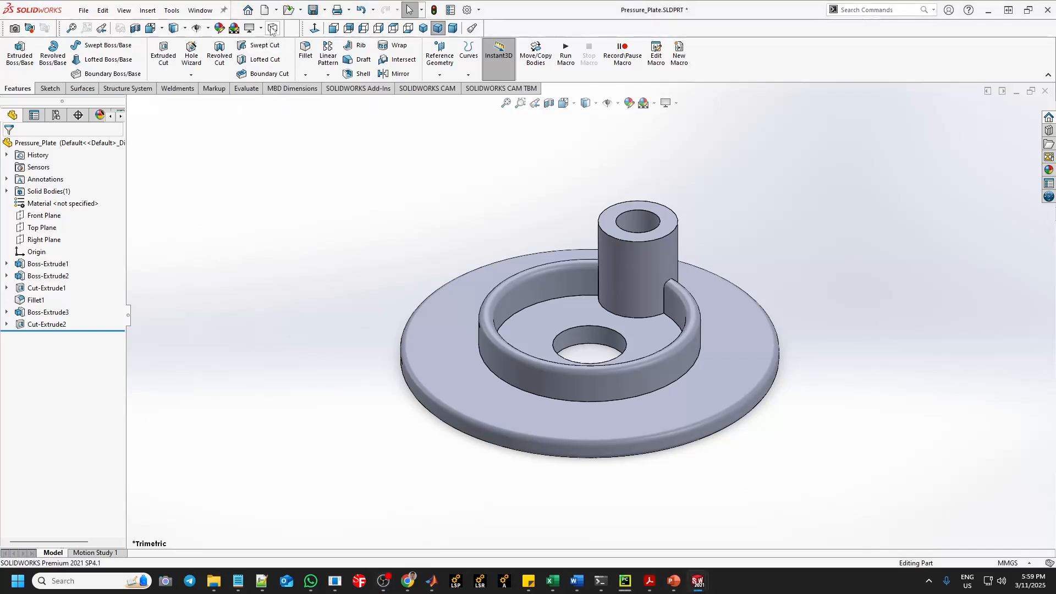
# Step: Show hidden lines in the model and start a 2 mm fillet on the cylindrical boss's top face
pyautogui.click(271, 29)
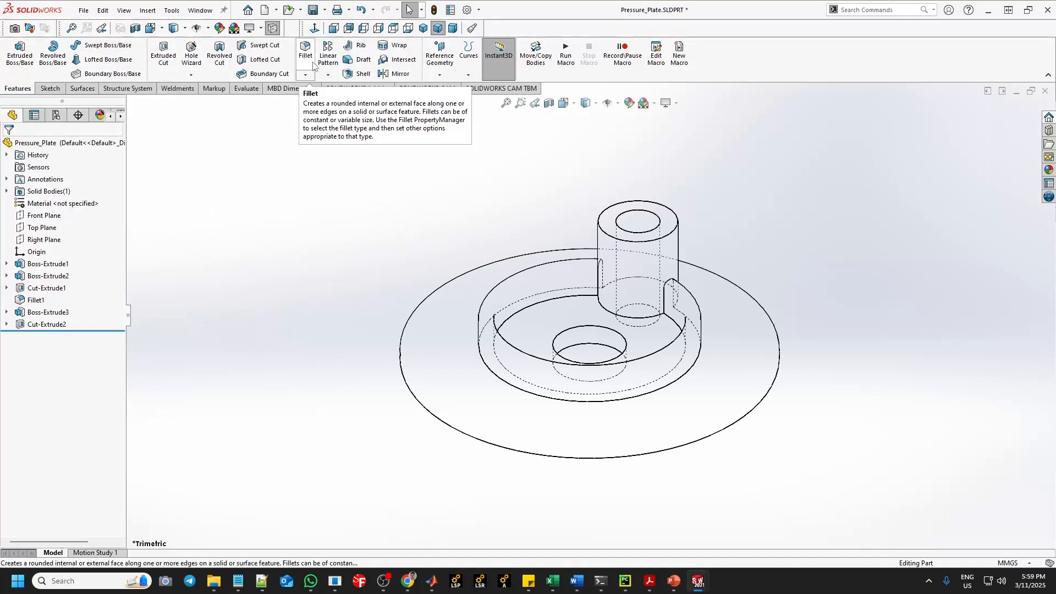
pyautogui.click(311, 60)
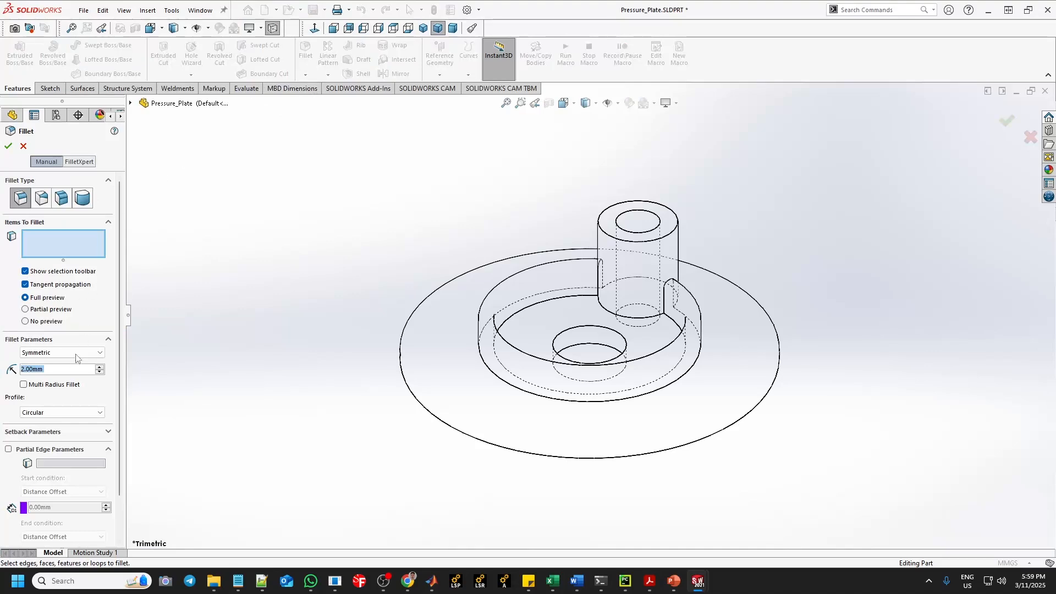
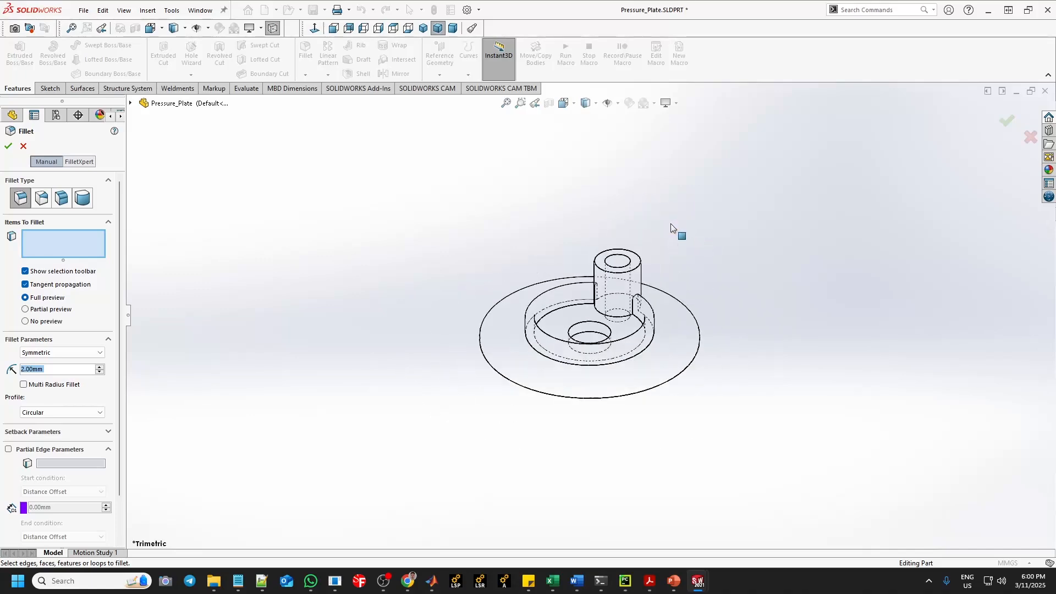
pyautogui.scroll(-5, 654, 236)
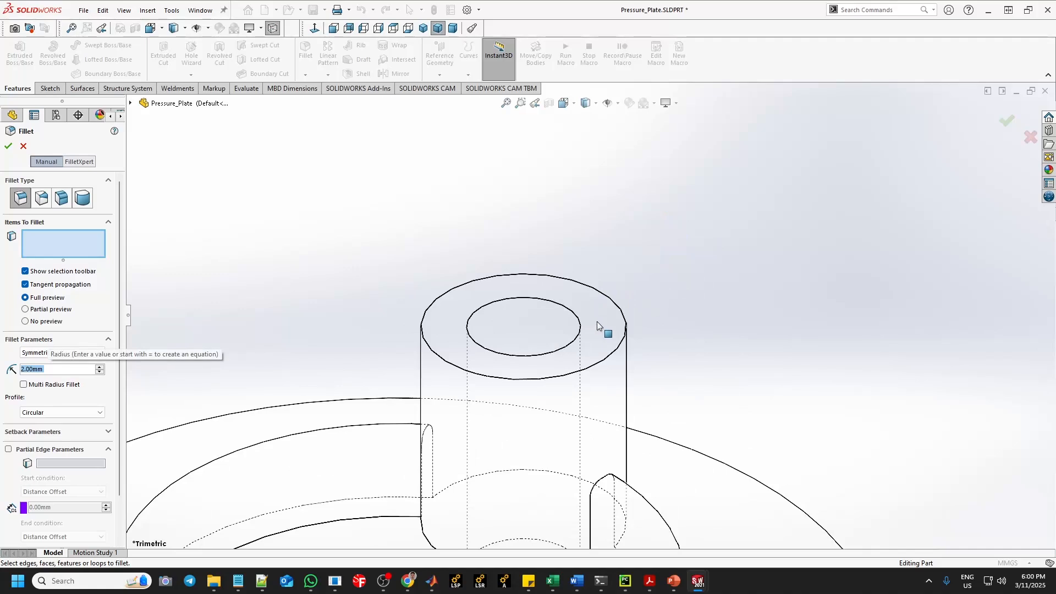
pyautogui.click(598, 322)
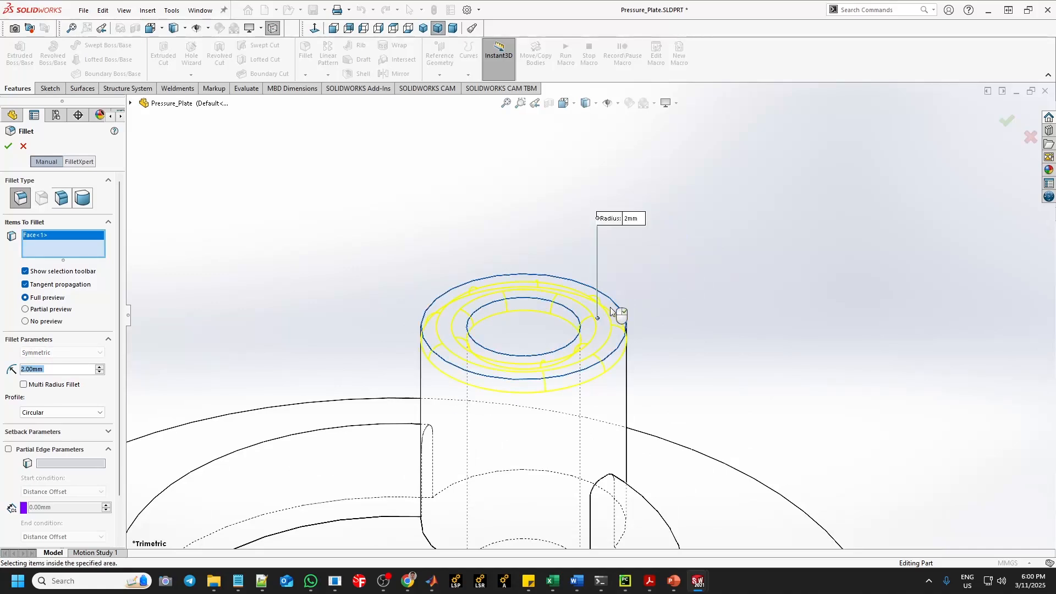
pyautogui.click(60, 235)
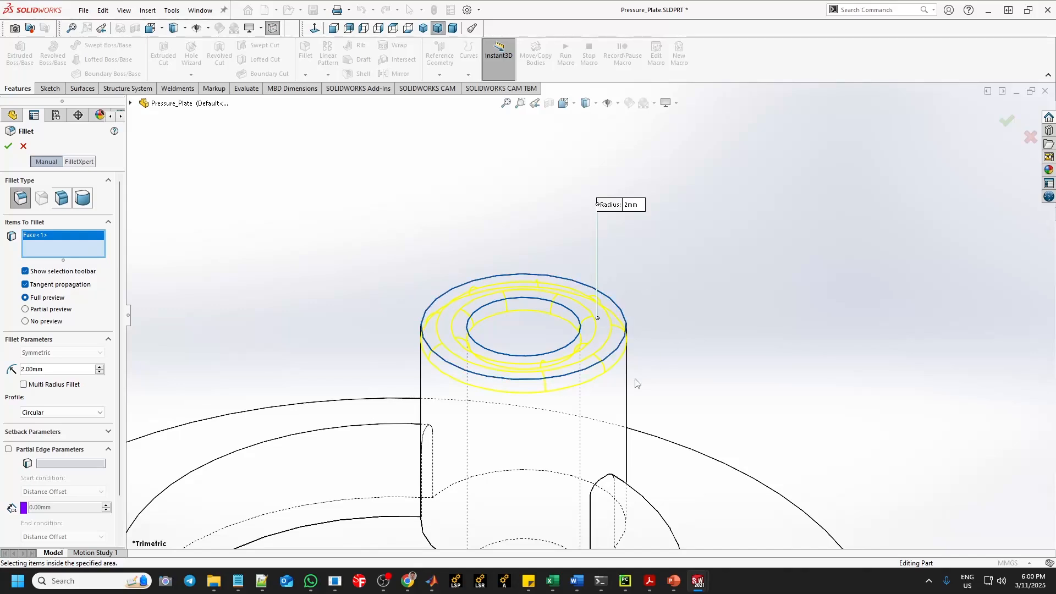
pyautogui.scroll(3, 636, 384)
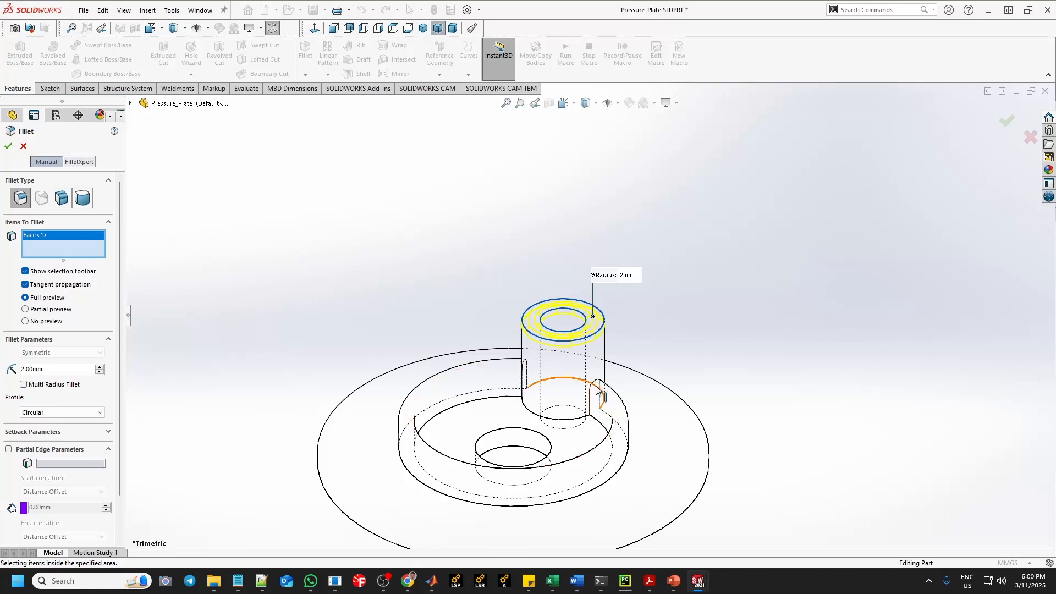
pyautogui.scroll(-5, 601, 392)
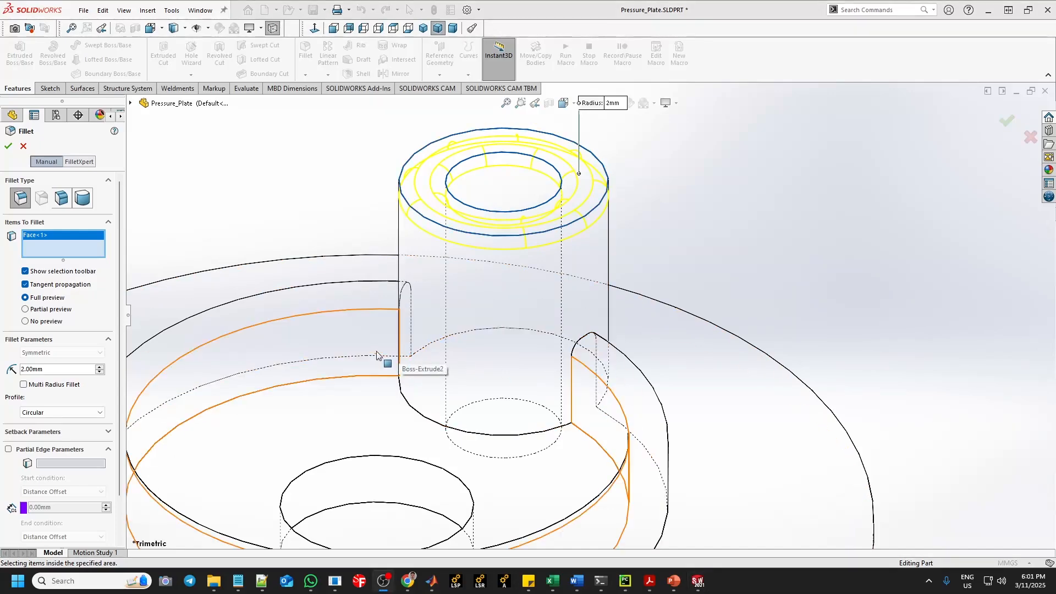
pyautogui.click(336, 329)
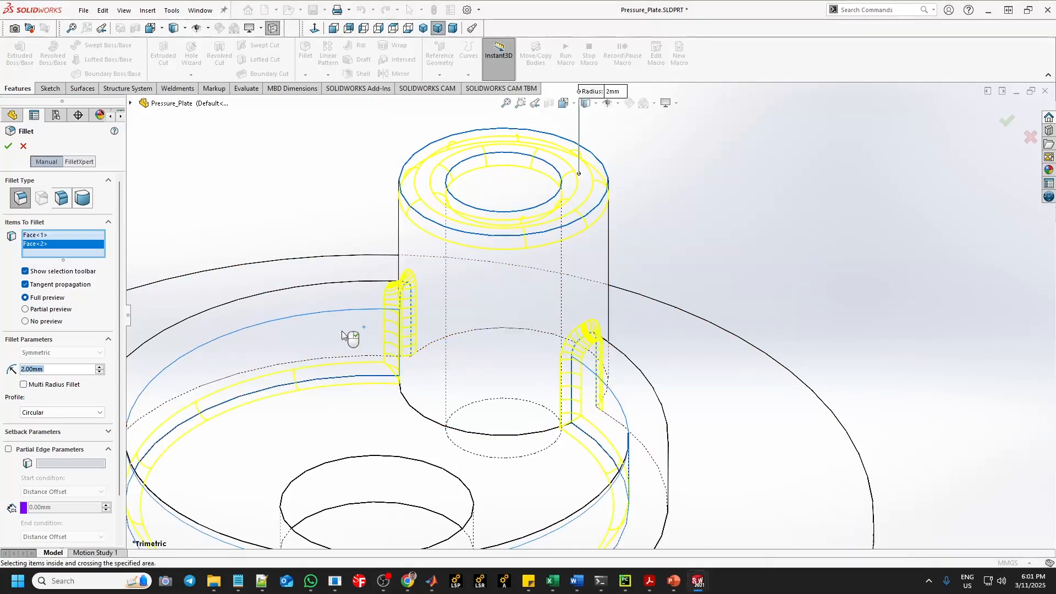
pyautogui.moveTo(349, 337)
pyautogui.mouseDown(button='middle')
pyautogui.moveTo(300, 327)
pyautogui.moveTo(341, 345)
pyautogui.mouseUp(button='middle')
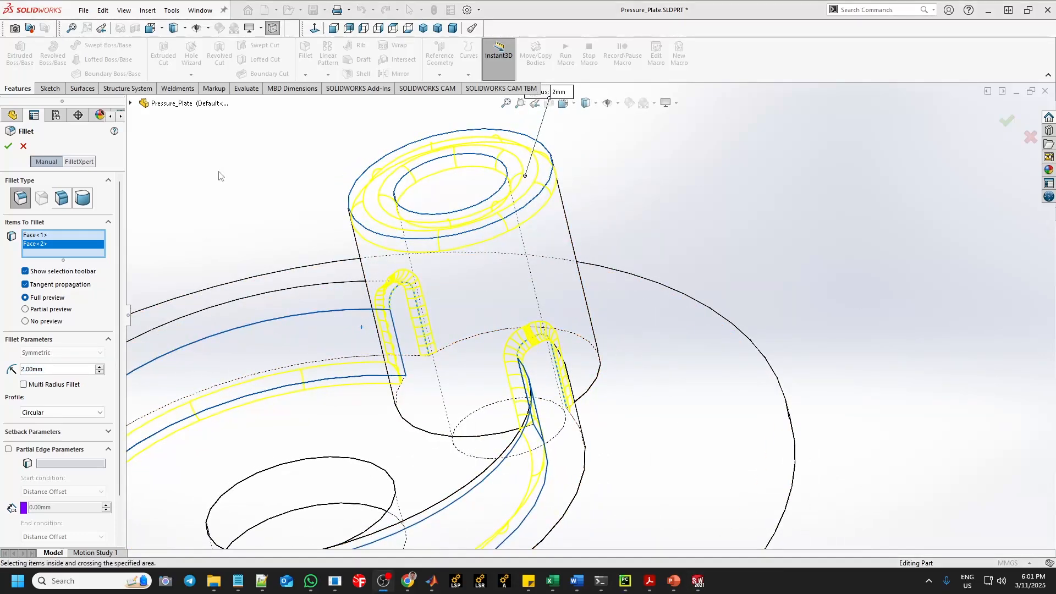
pyautogui.rightClick(47, 247)
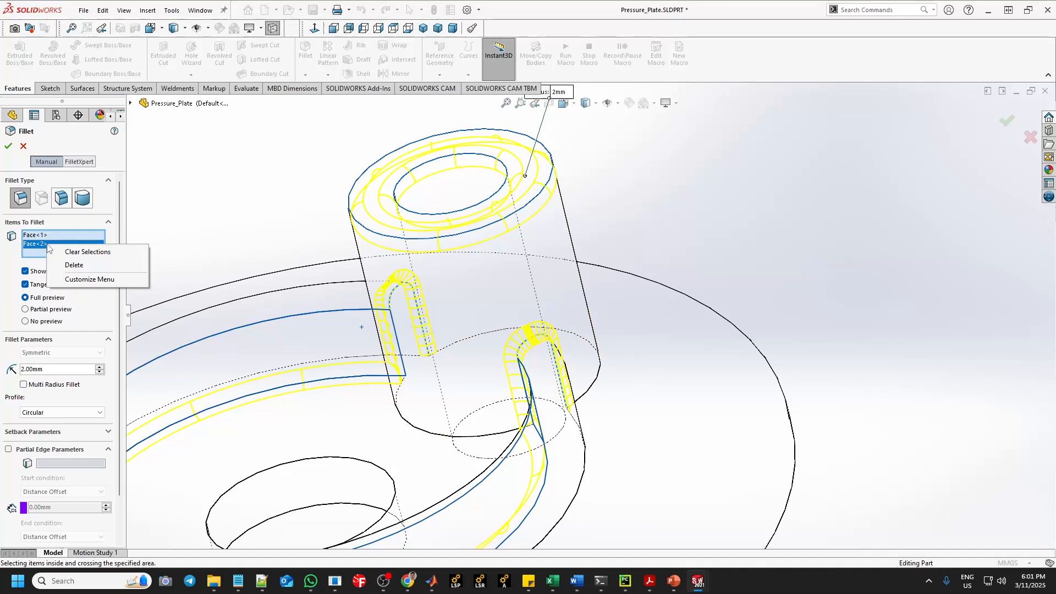
pyautogui.click(74, 265)
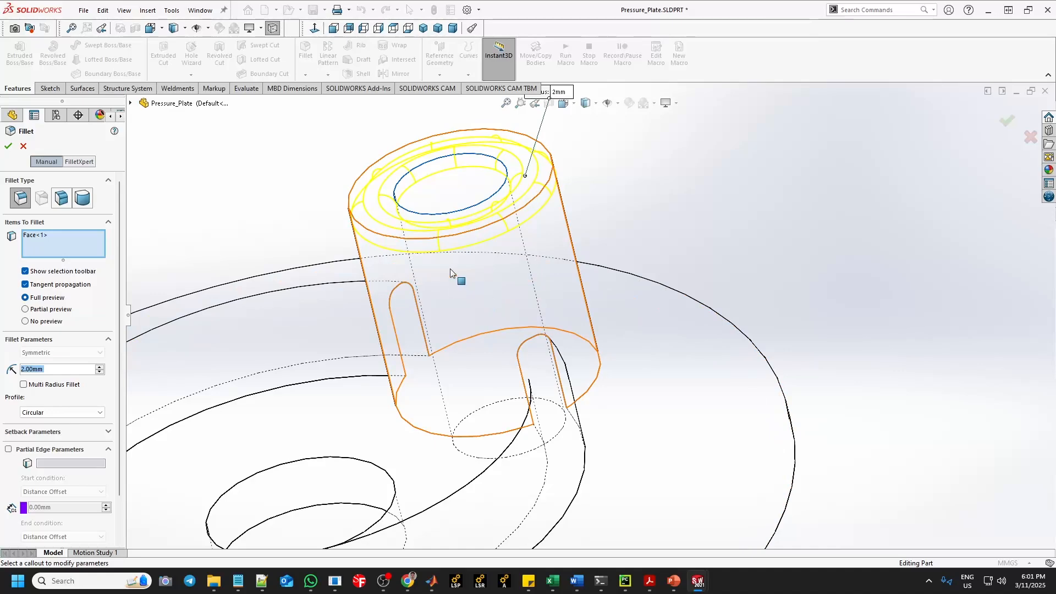
# Step: Add the two edges where the ring's ends meet the cylindrical boss to the 2 mm fillet
pyautogui.click(397, 341)
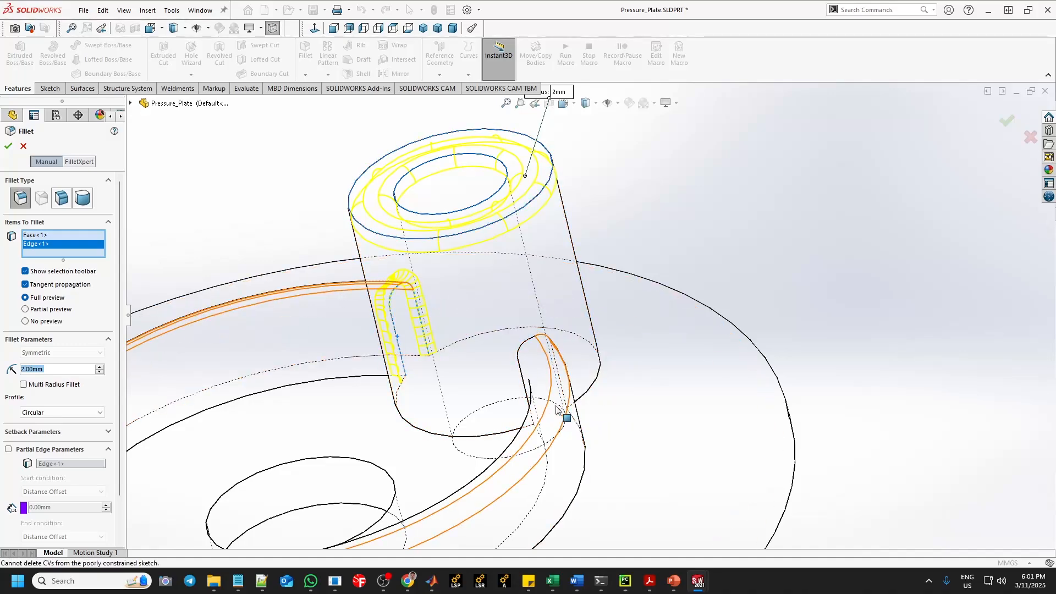
pyautogui.scroll(-3, 566, 415)
pyautogui.scroll(3, 575, 377)
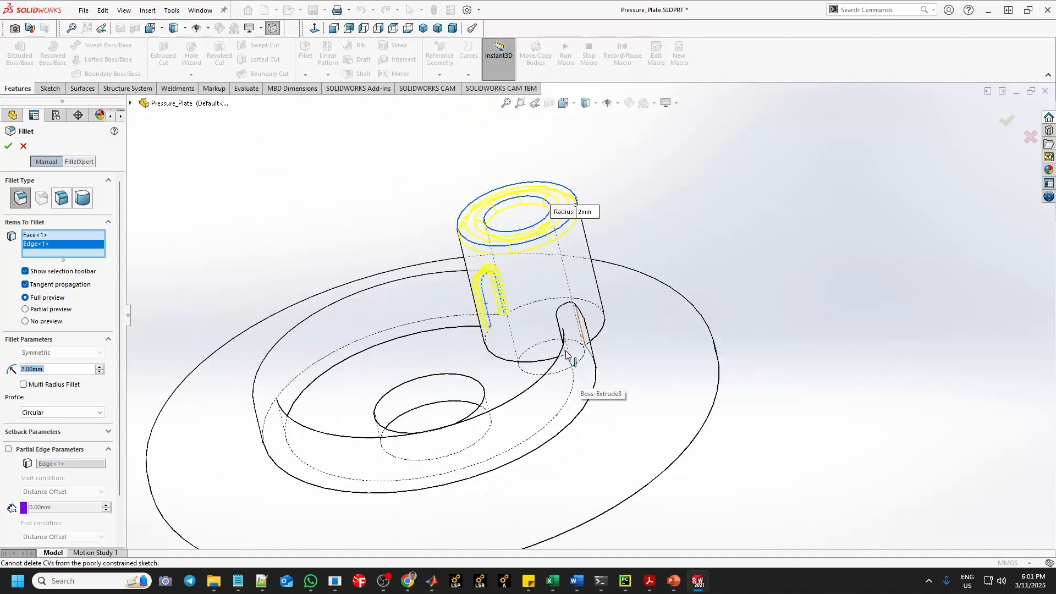
pyautogui.scroll(-2, 569, 352)
pyautogui.moveTo(709, 325); pyautogui.dragTo(759, 231, button='middle')
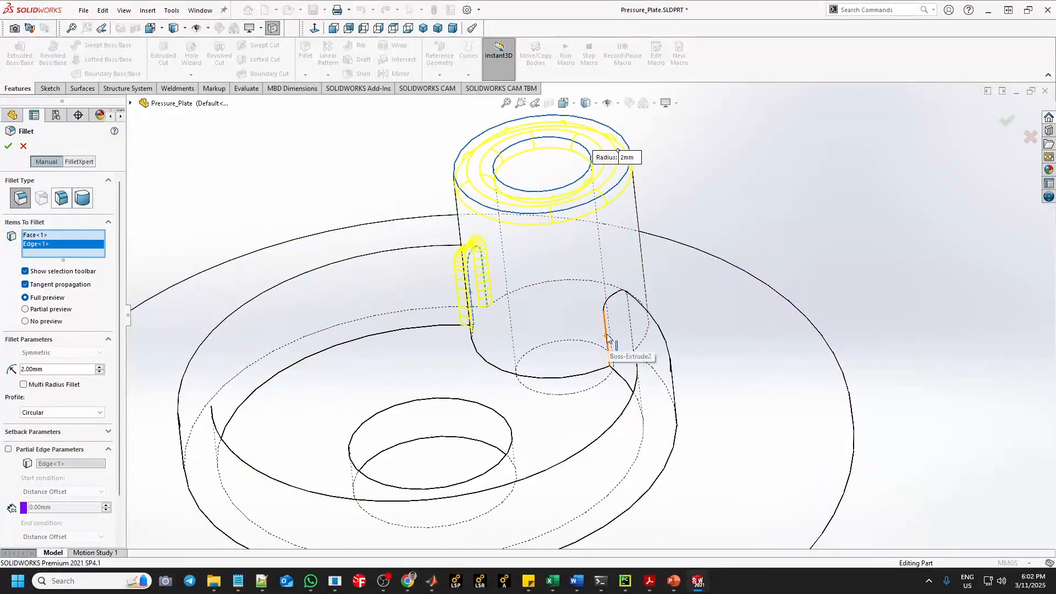
pyautogui.click(620, 300)
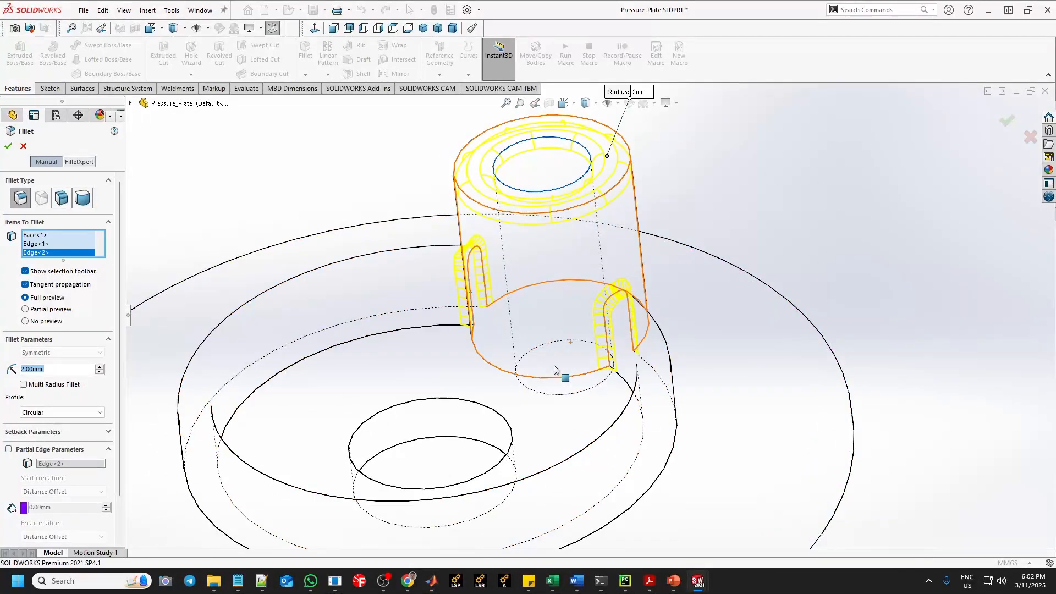
# Step: Add the bottom edge of the 15 mm hole to the selection and apply the 2 mm fillet
pyautogui.click(561, 400)
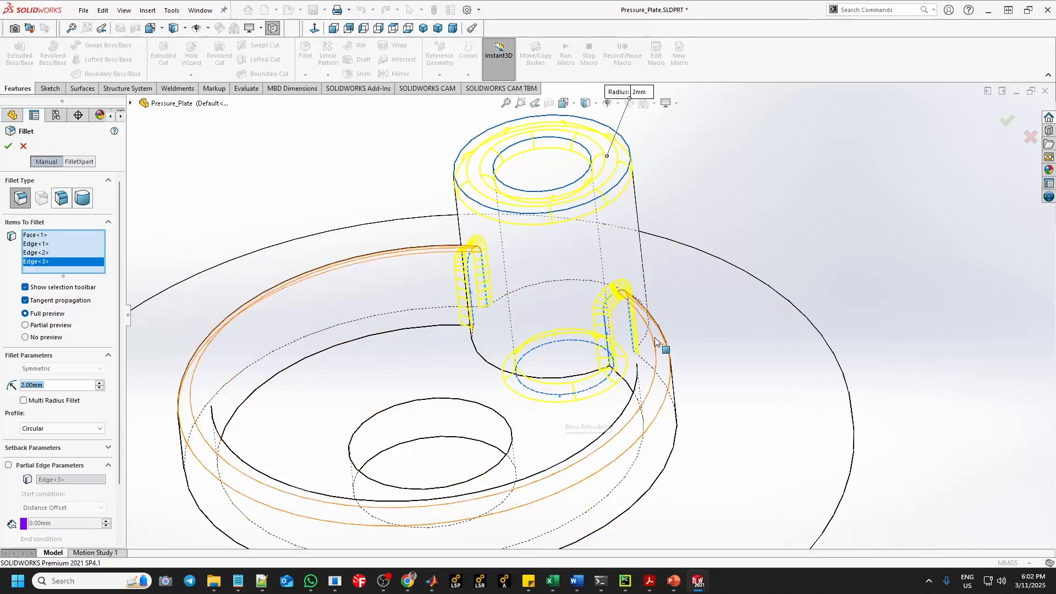
pyautogui.scroll(5, 594, 352)
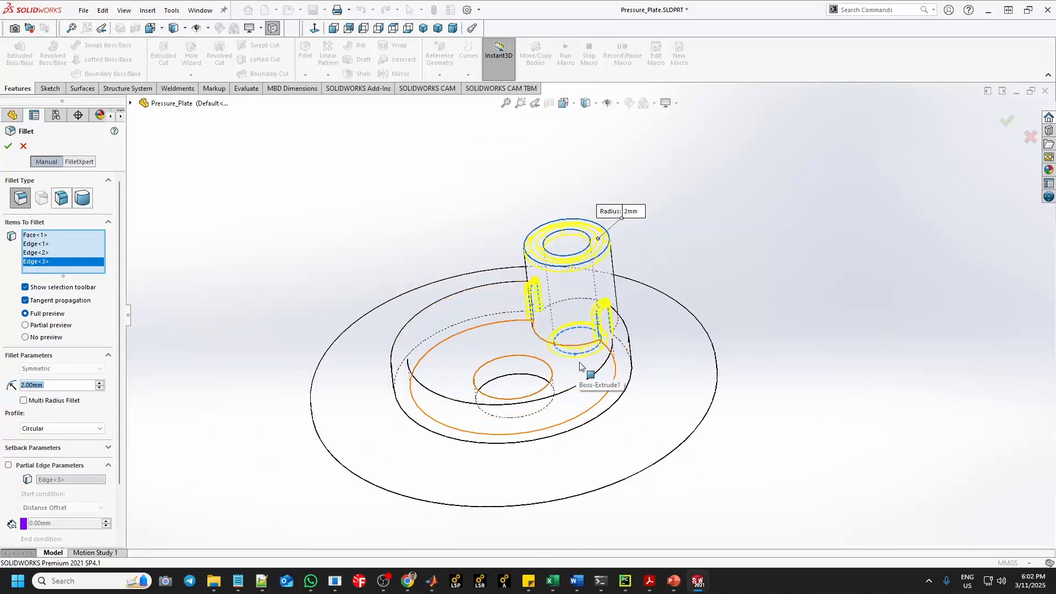
pyautogui.click(8, 146)
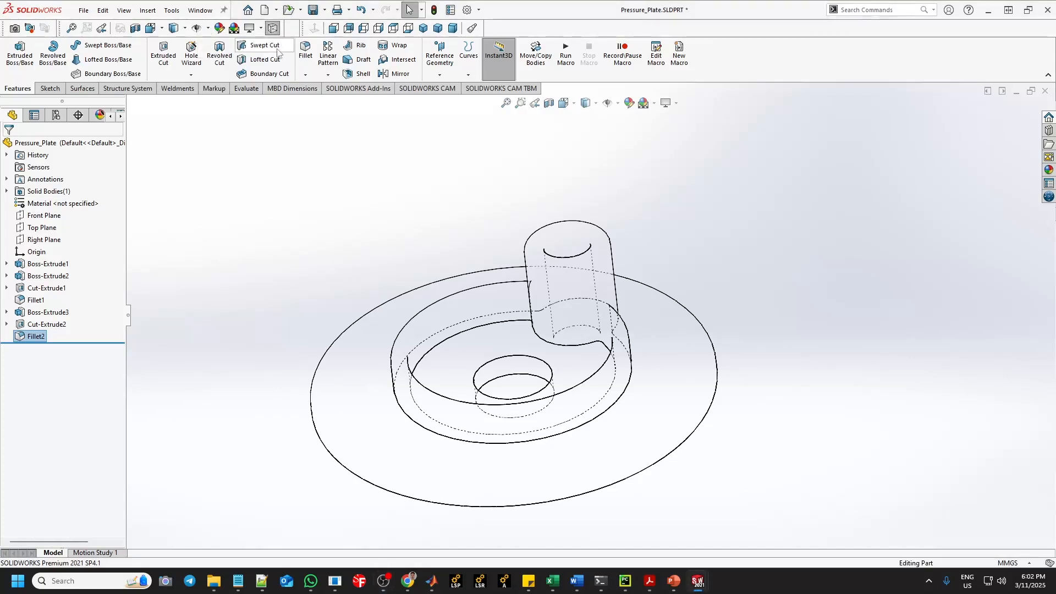
# Step: View the filleted part in Trimetric with the Shaded With Edges, Shaded and Hidden Lines Removed display styles
pyautogui.click(437, 28)
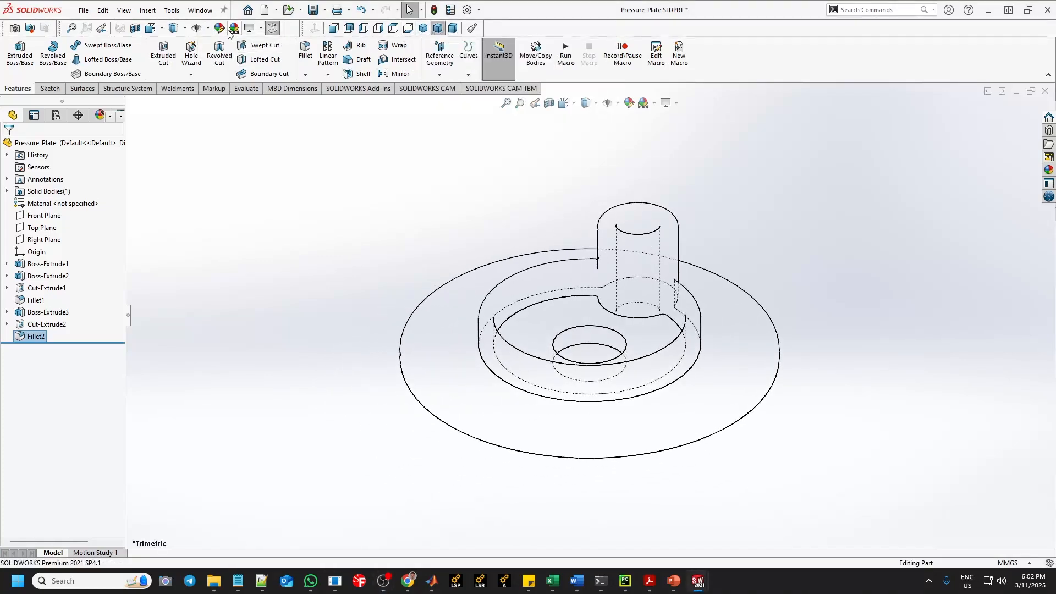
pyautogui.click(185, 28)
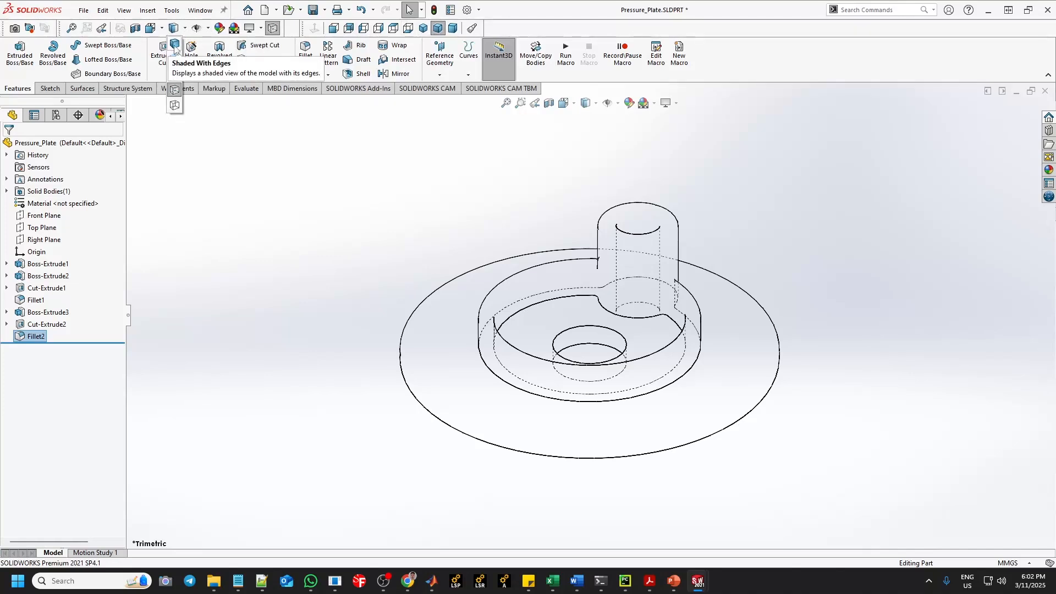
pyautogui.click(175, 48)
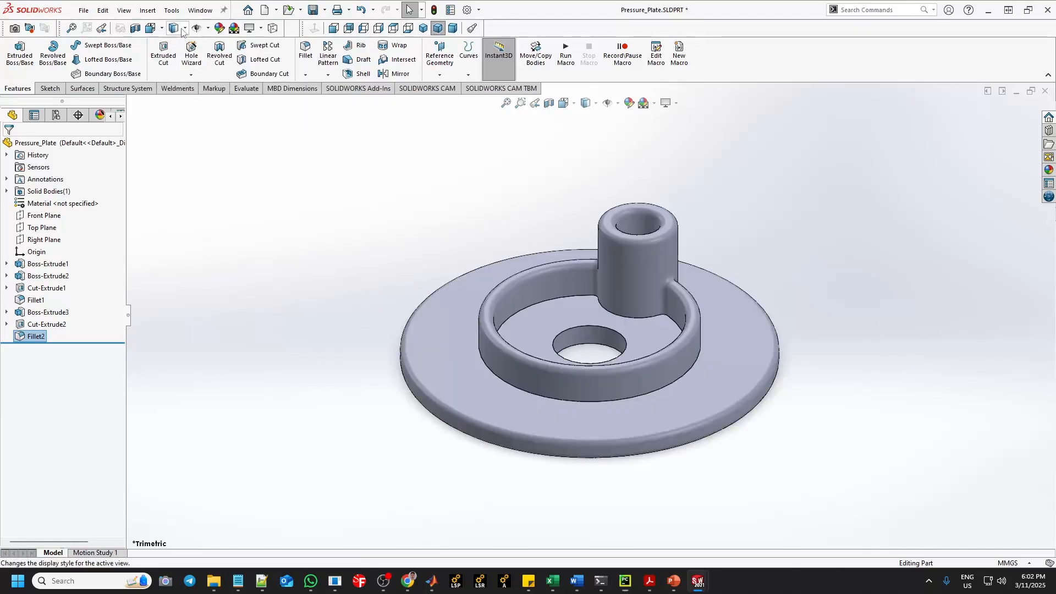
pyautogui.click(185, 29)
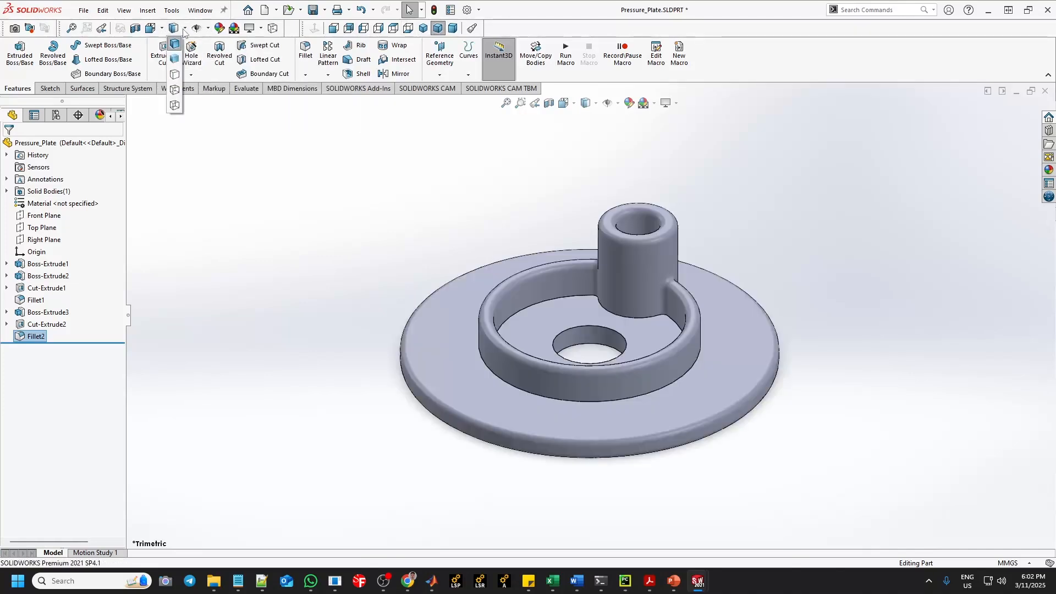
pyautogui.click(176, 60)
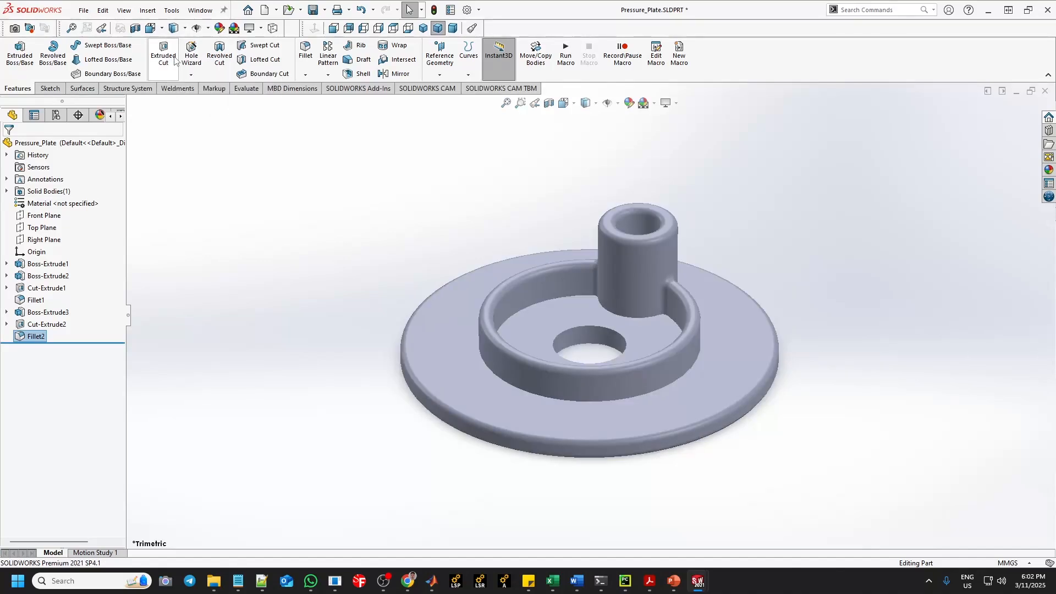
pyautogui.click(186, 29)
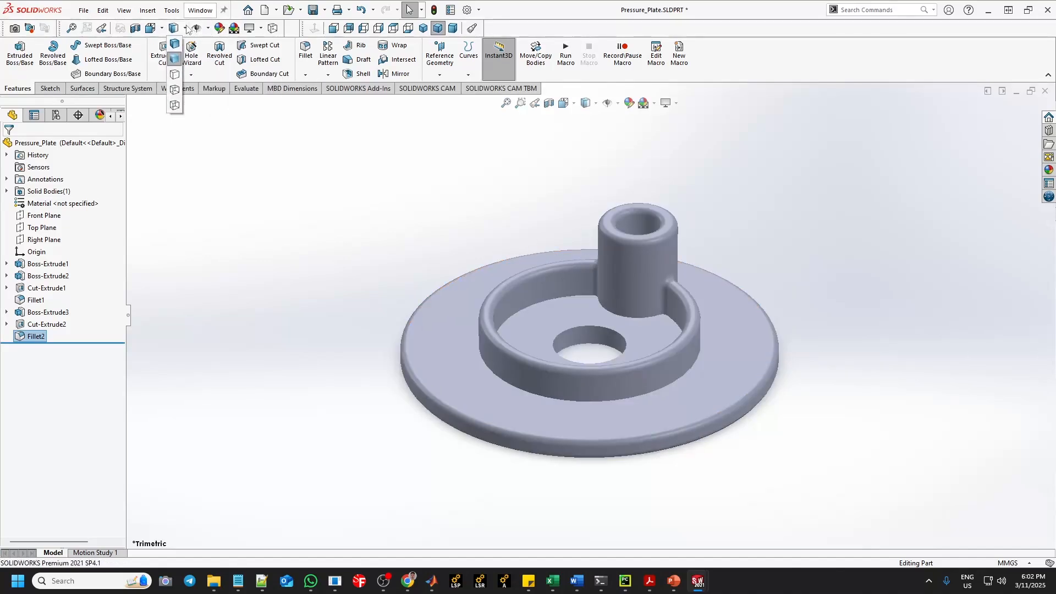
pyautogui.click(175, 75)
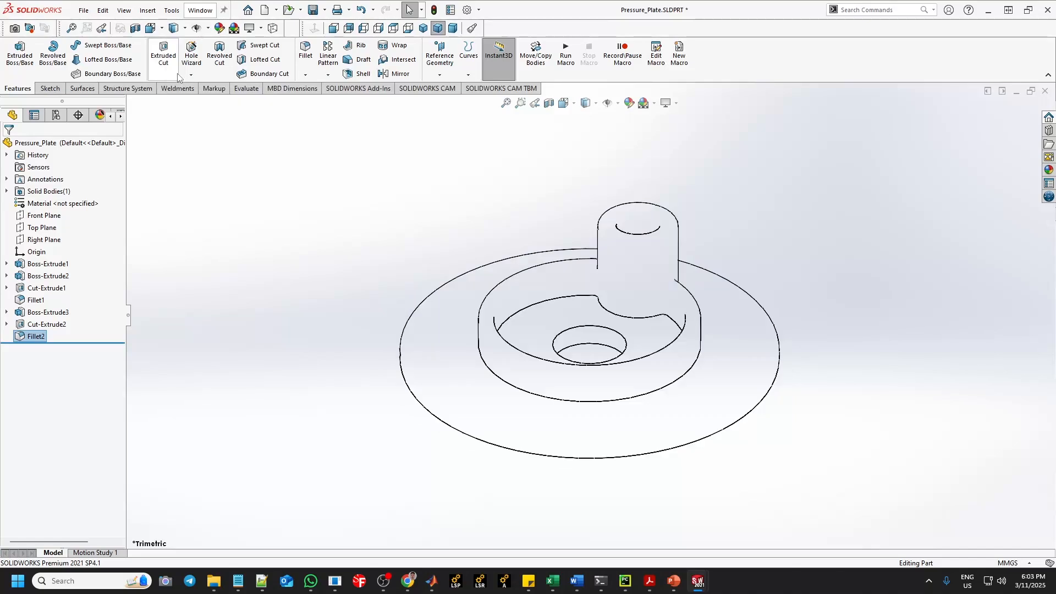
# Step: View the part with the Hidden Lines Visible and Wireframe display styles, and return it to Shaded With Edges
pyautogui.click(185, 29)
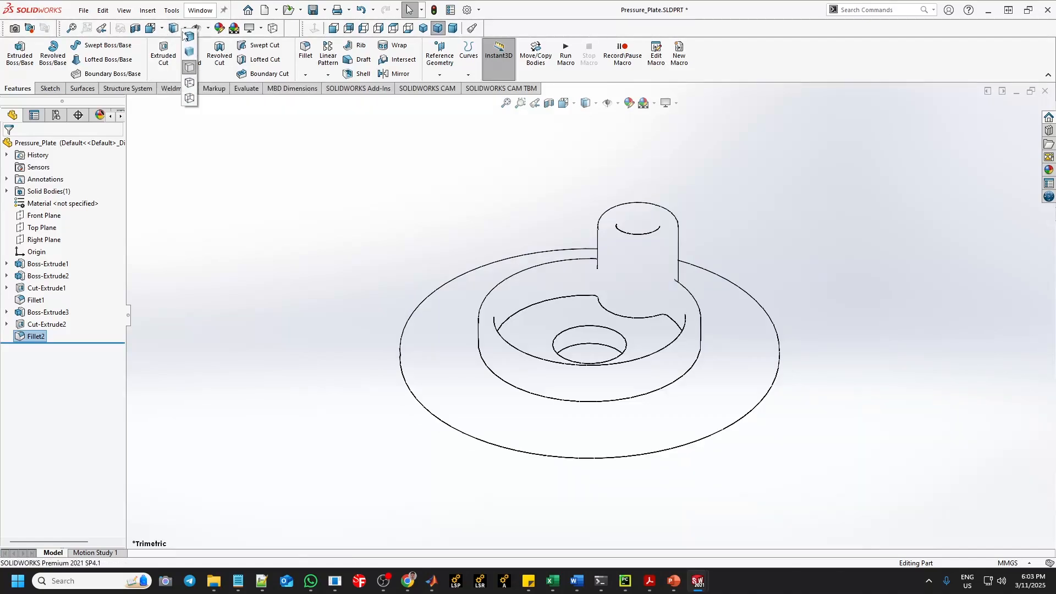
pyautogui.click(175, 90)
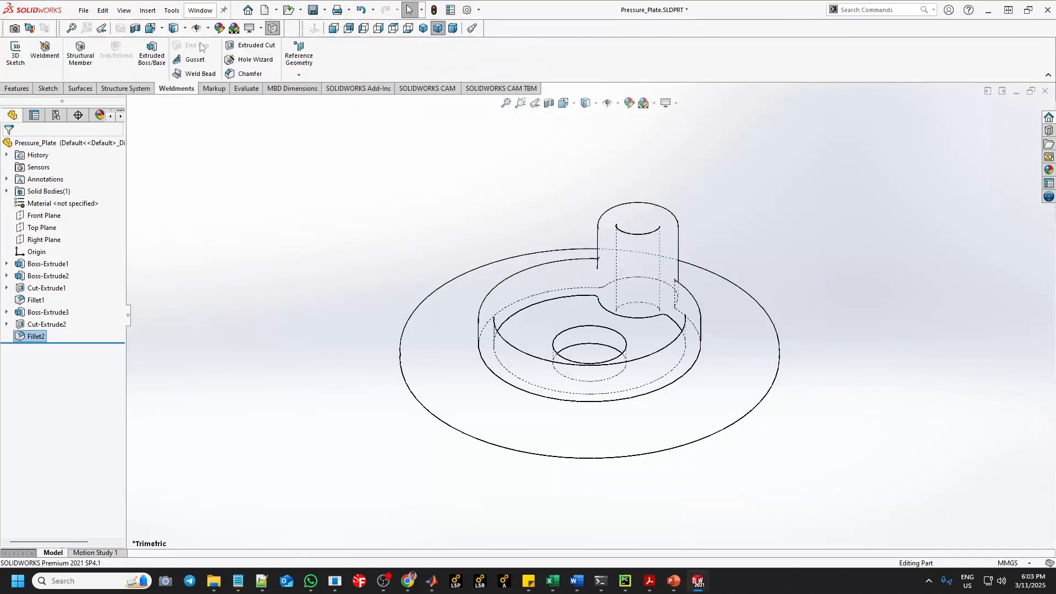
pyautogui.click(185, 29)
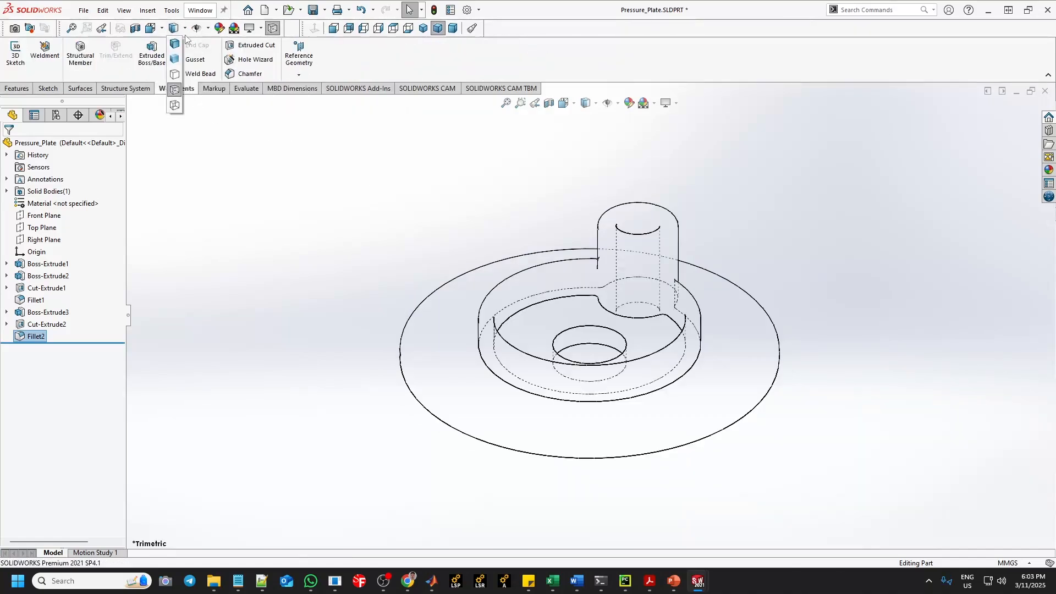
pyautogui.click(175, 105)
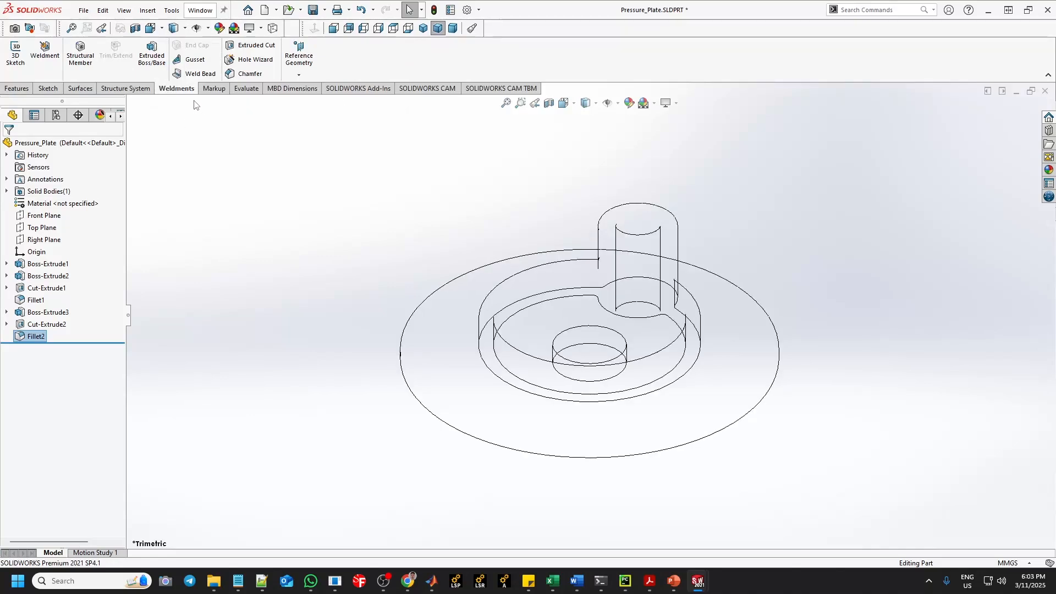
pyautogui.click(184, 30)
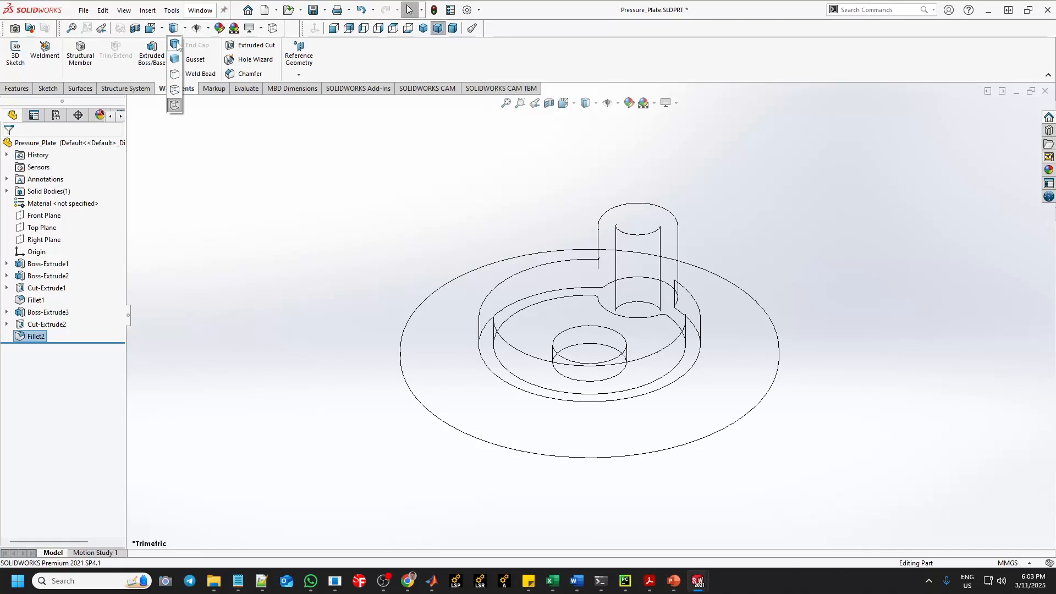
pyautogui.click(175, 44)
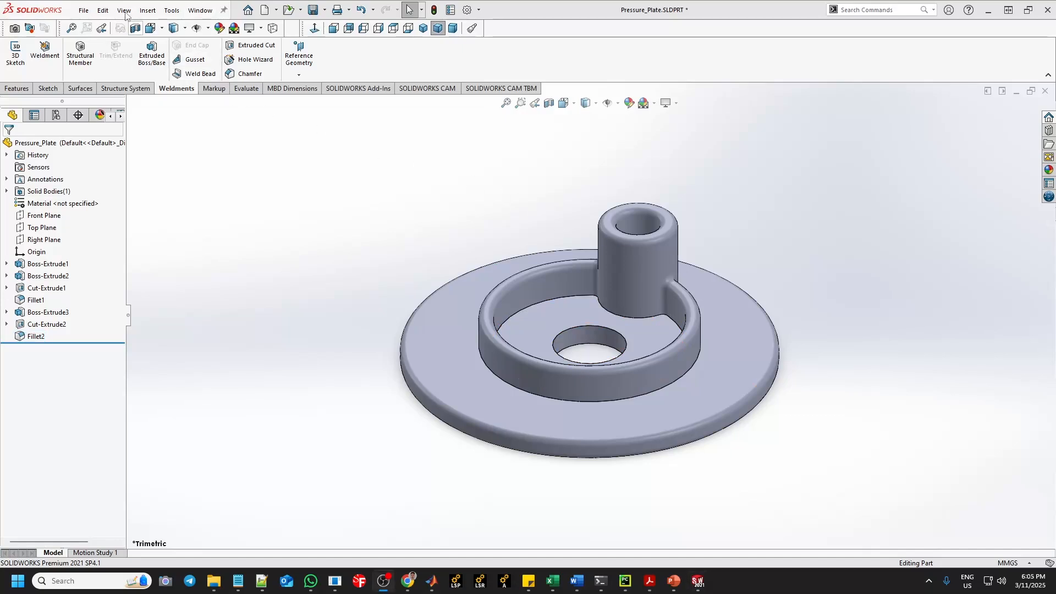
# Step: Show the temporary axes of the part's cylindrical features
pyautogui.click(124, 11)
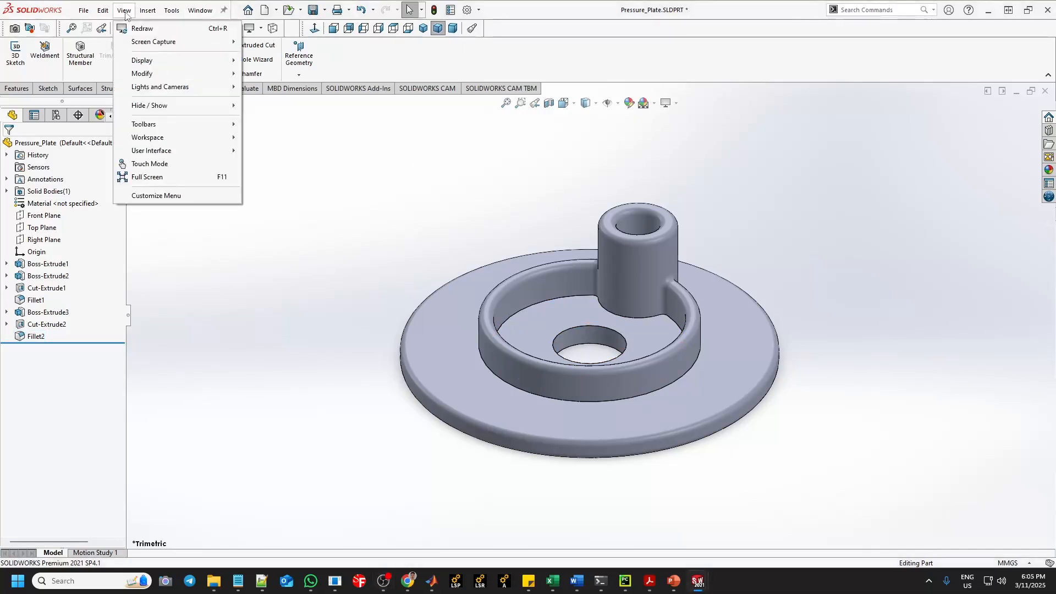
pyautogui.moveTo(148, 107)
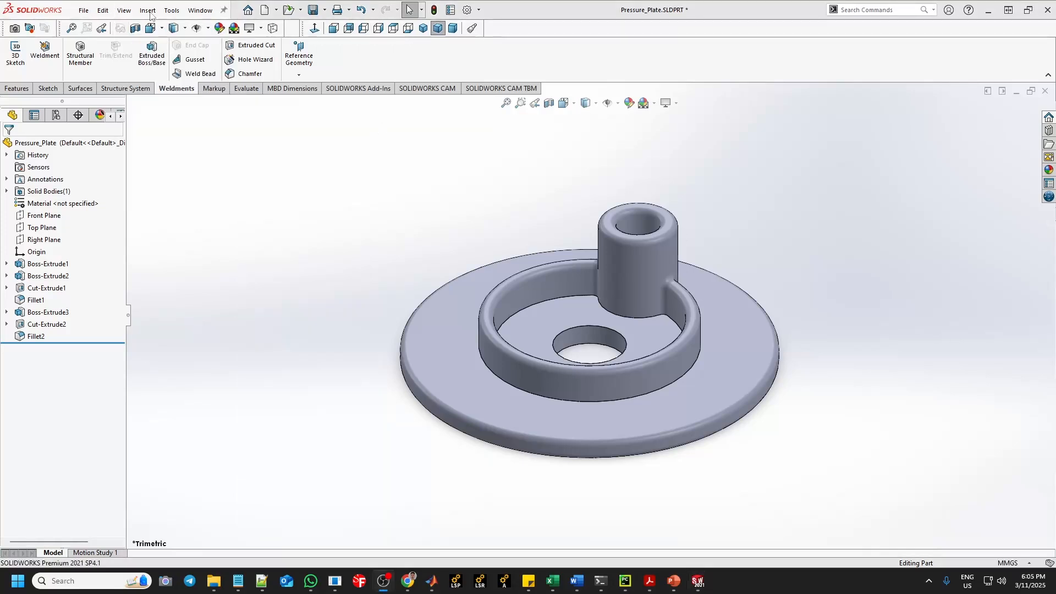
pyautogui.click(124, 10)
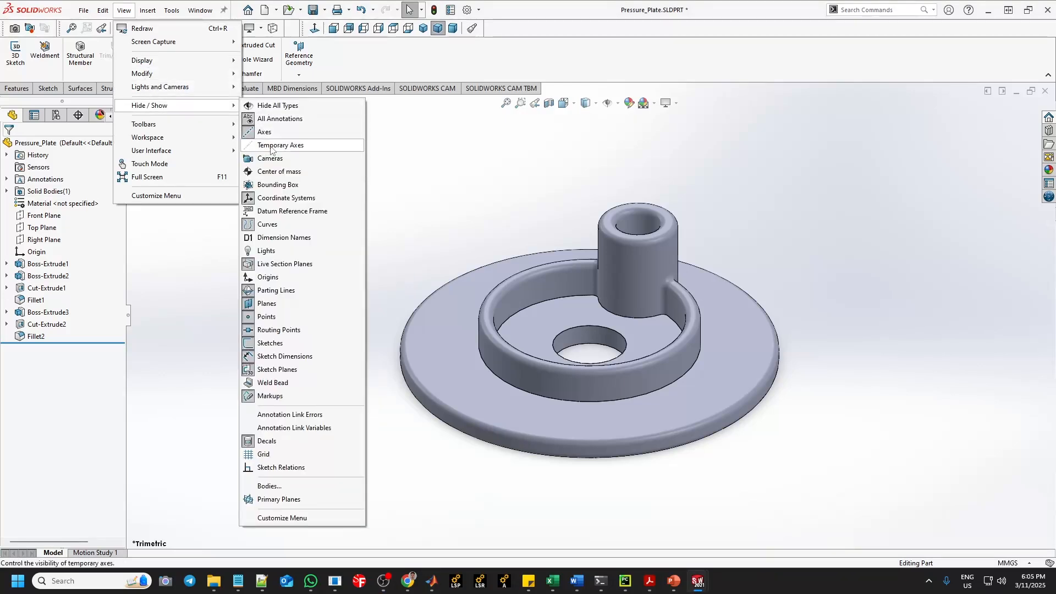
pyautogui.click(271, 148)
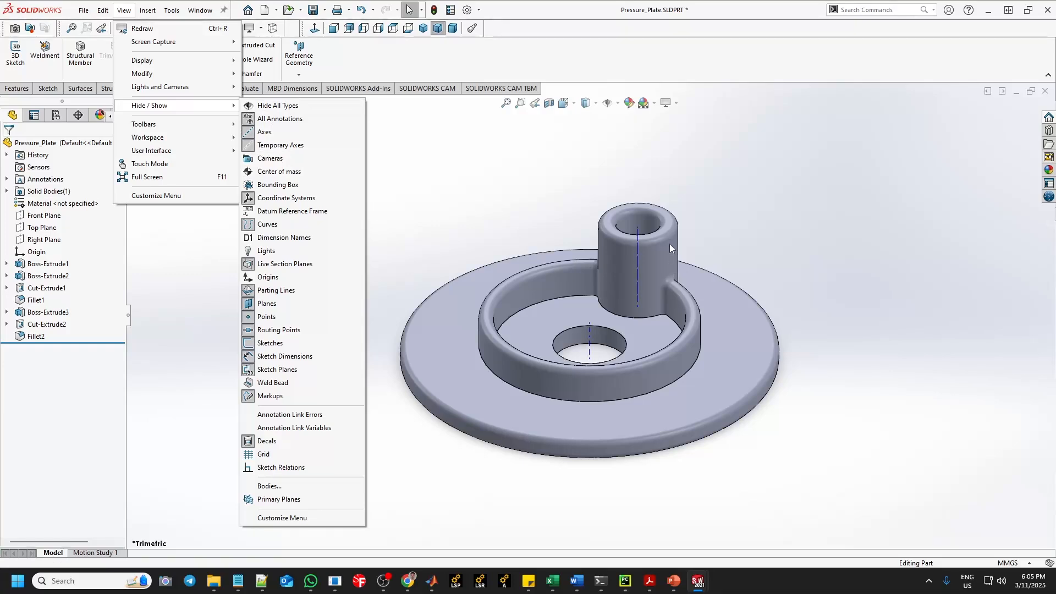
pyautogui.click(427, 185)
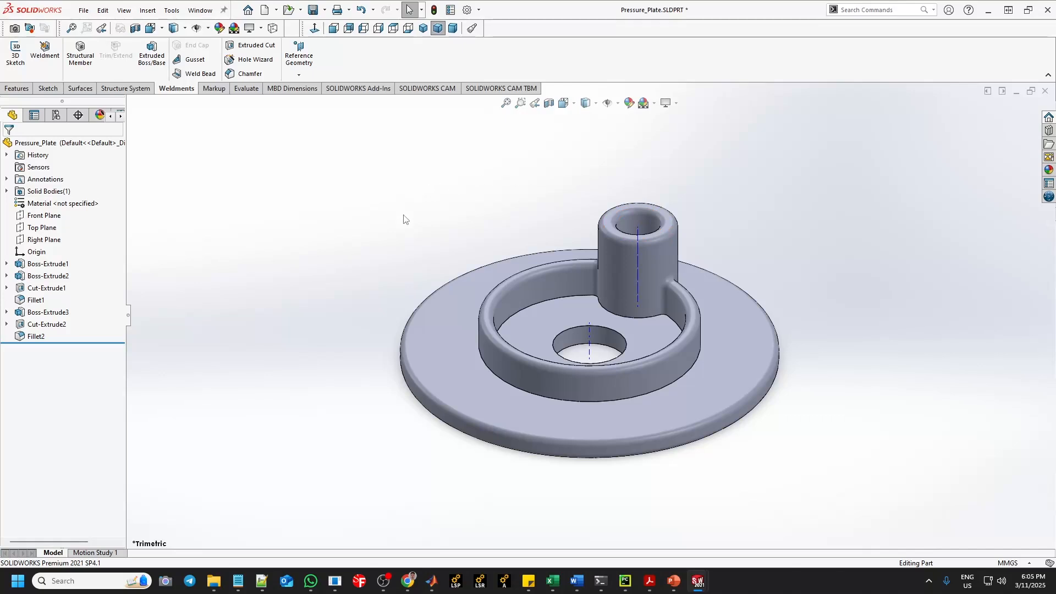
# Step: Start a circular pattern using the central hole's temporary axis as the pattern axis
pyautogui.moveTo(740, 220)
pyautogui.mouseDown(button='middle')
pyautogui.moveTo(765, 194)
pyautogui.moveTo(754, 233)
pyautogui.mouseUp(button='middle')
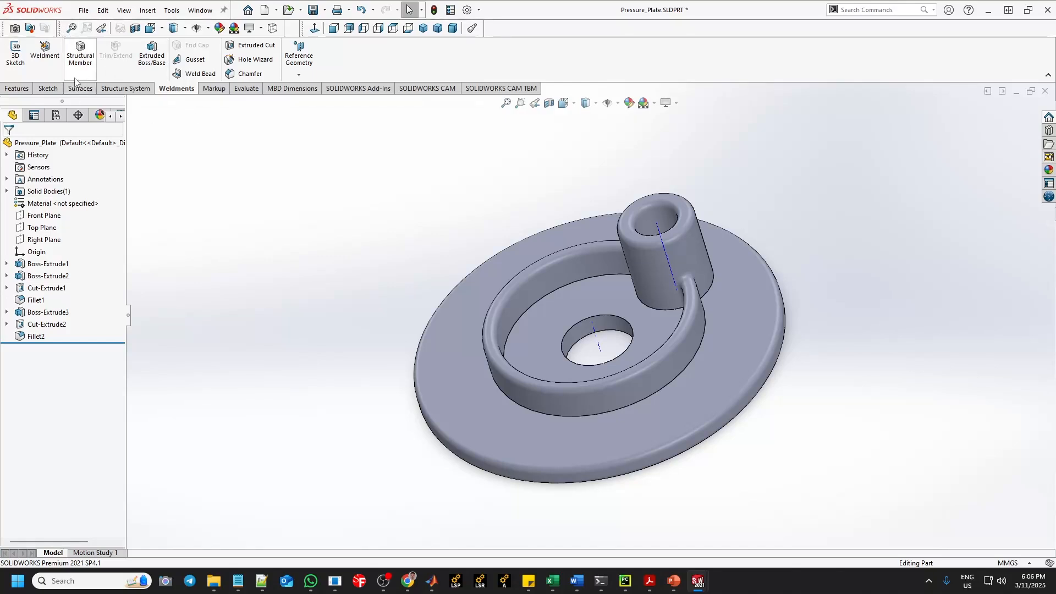
pyautogui.click(16, 90)
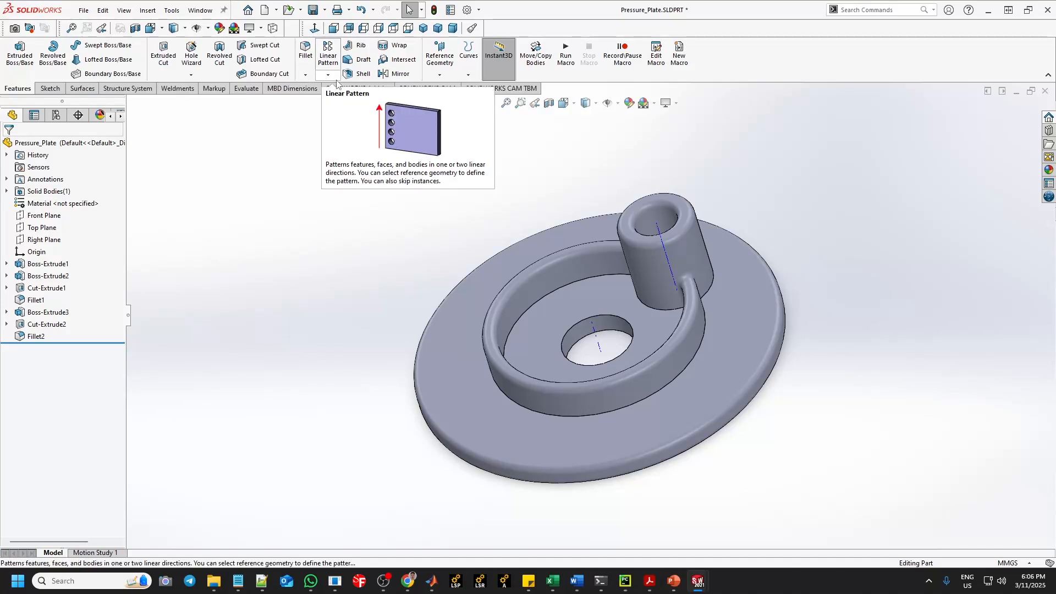
pyautogui.click(329, 76)
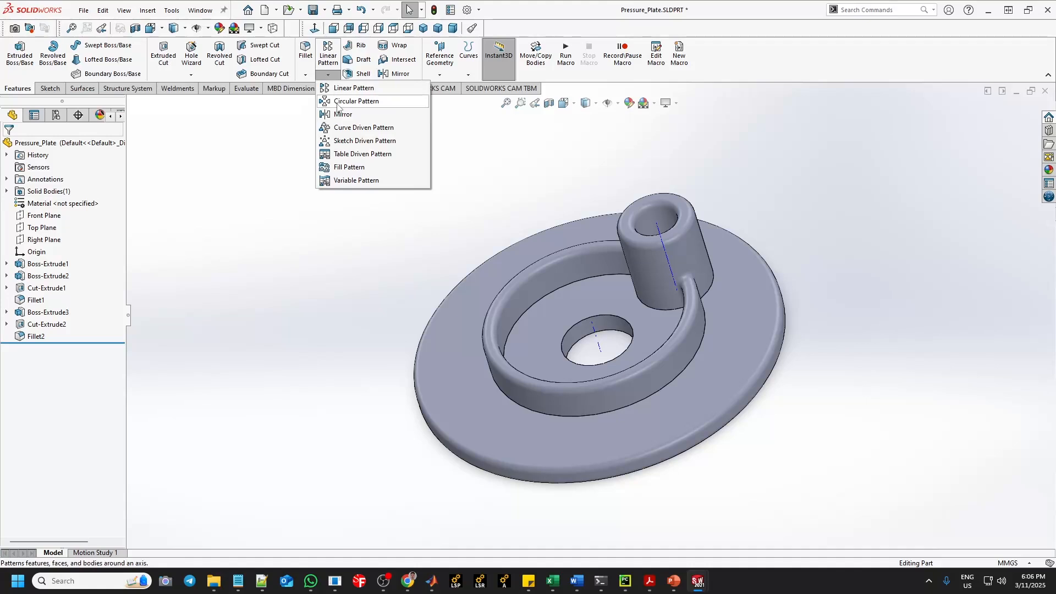
pyautogui.click(352, 101)
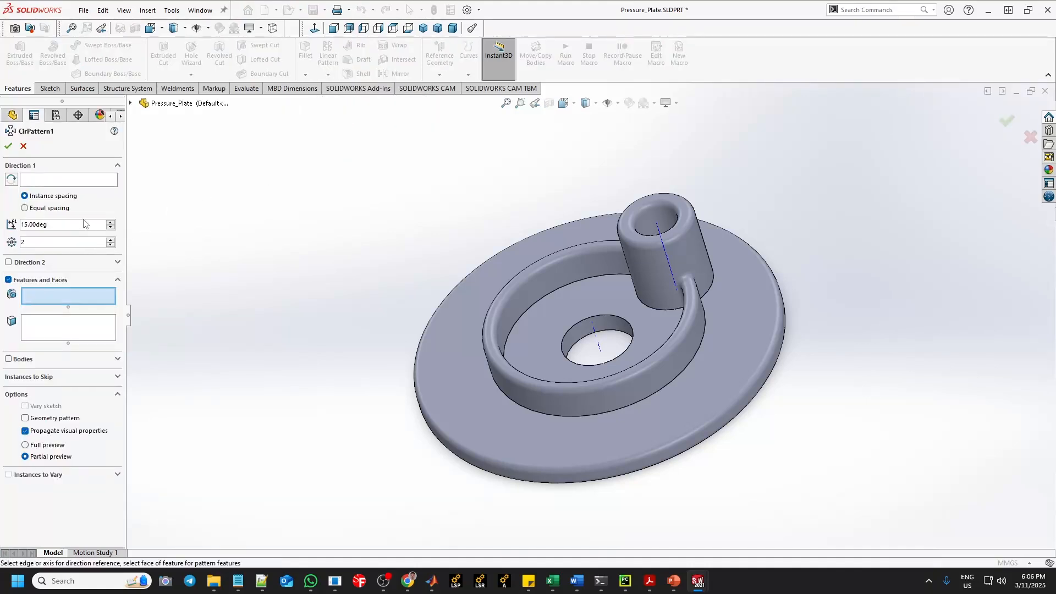
pyautogui.click(40, 182)
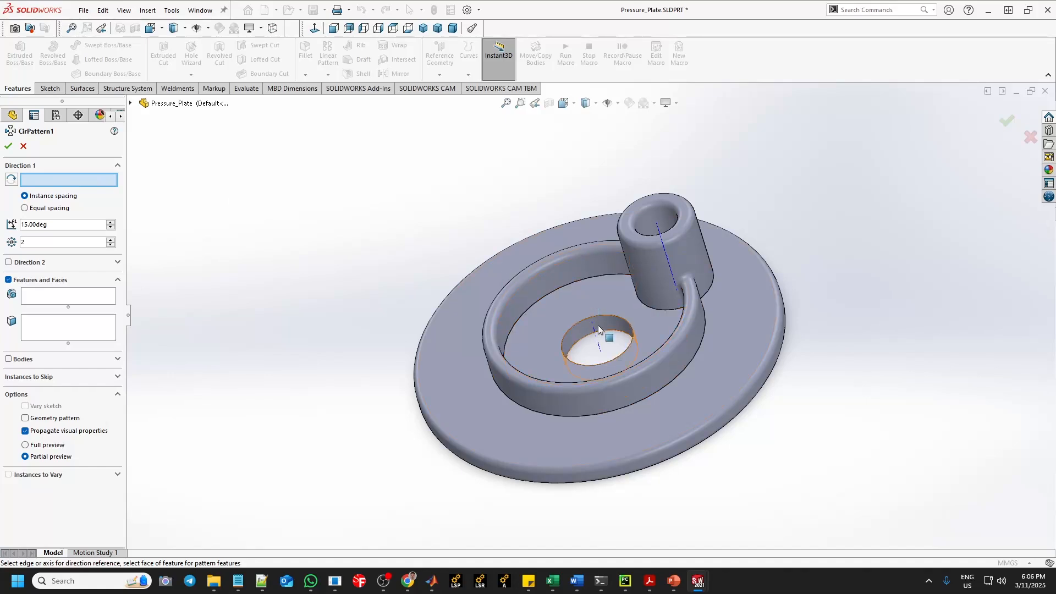
pyautogui.click(598, 344)
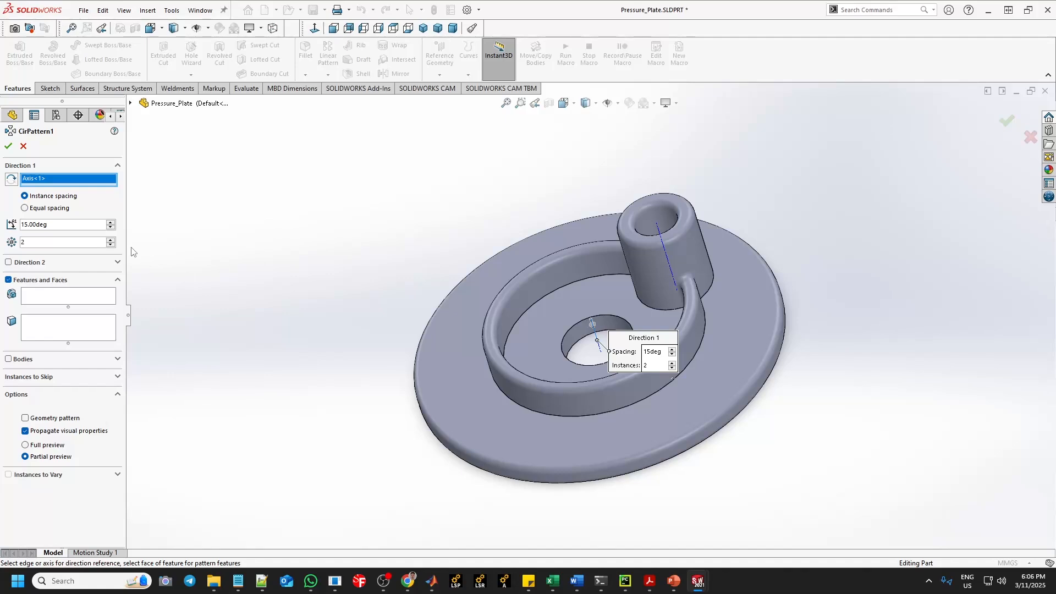
# Step: Set the circular pattern to 6 instances with equal spacing over 360 degrees
pyautogui.doubleClick(23, 242)
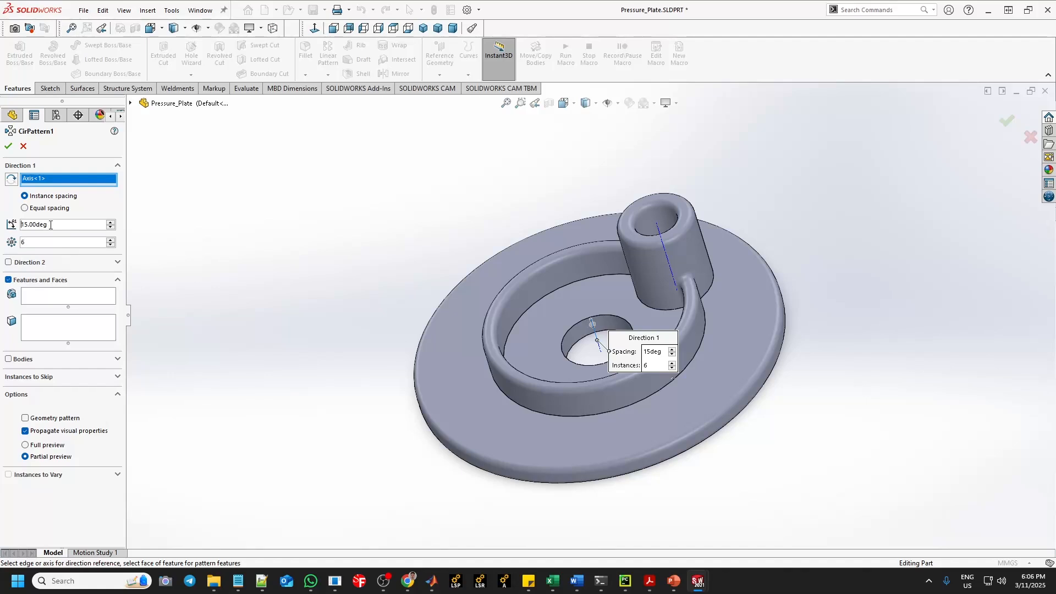
pyautogui.click(69, 226)
pyautogui.click(25, 208)
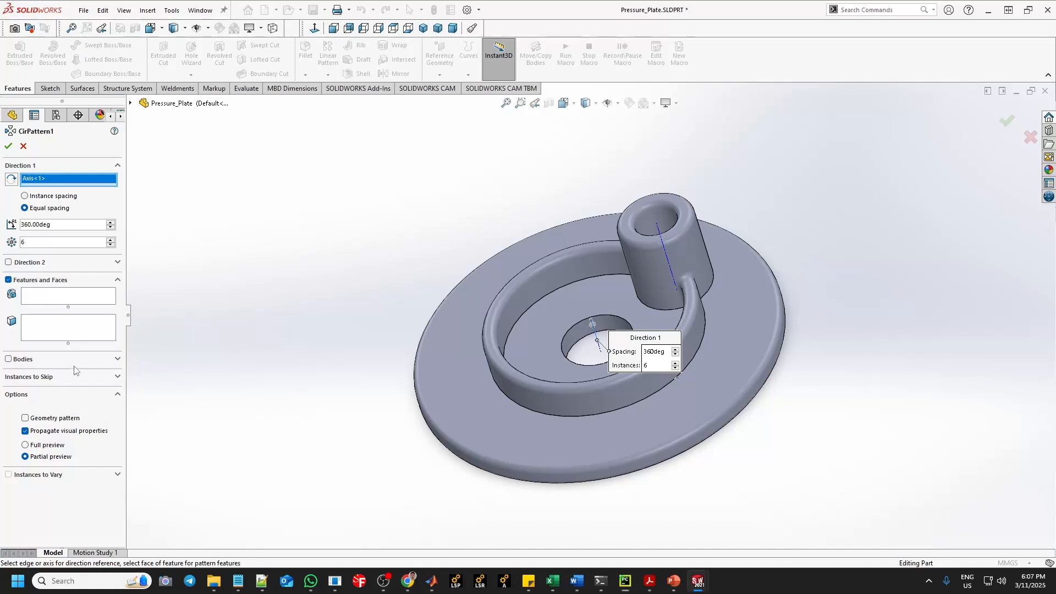
# Step: Pattern the cylindrical boss, its through hole and its fillet (Boss-Extrude3, Cut-Extrude2 and Fillet2) and apply the circular pattern
pyautogui.click(37, 302)
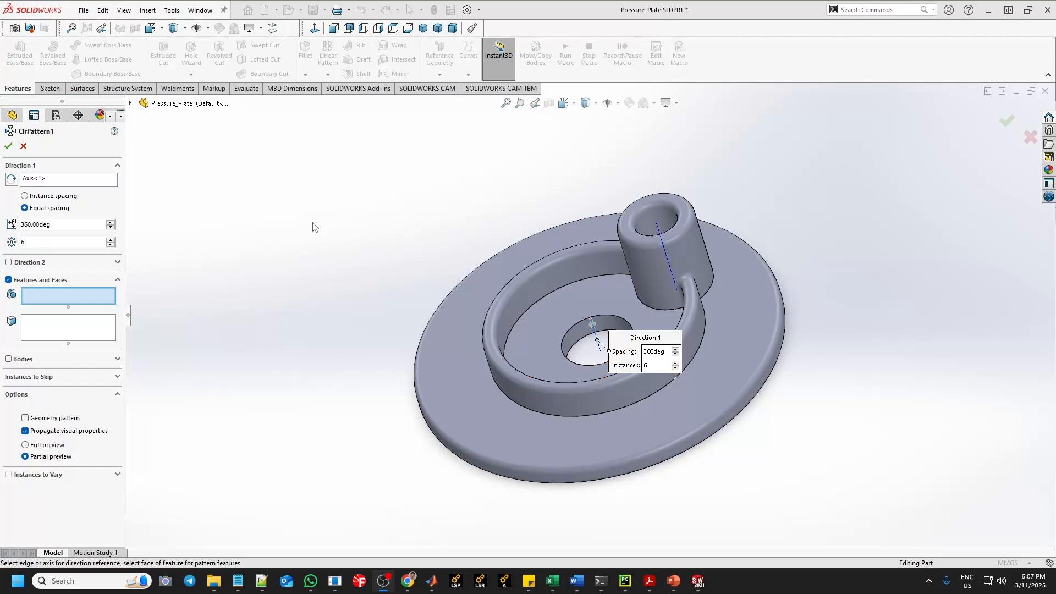
pyautogui.click(131, 104)
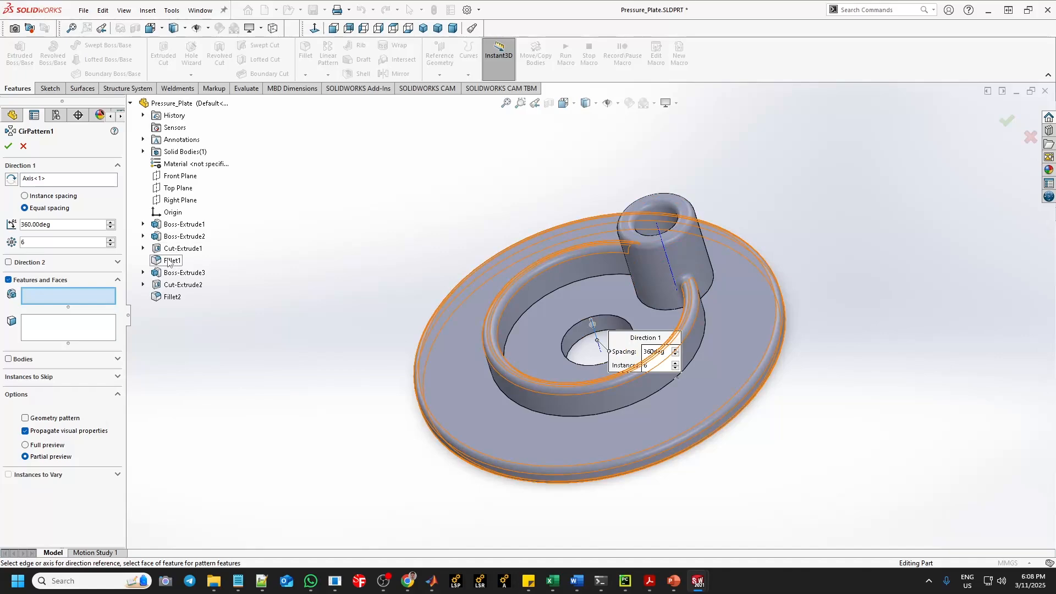
pyautogui.click(173, 285)
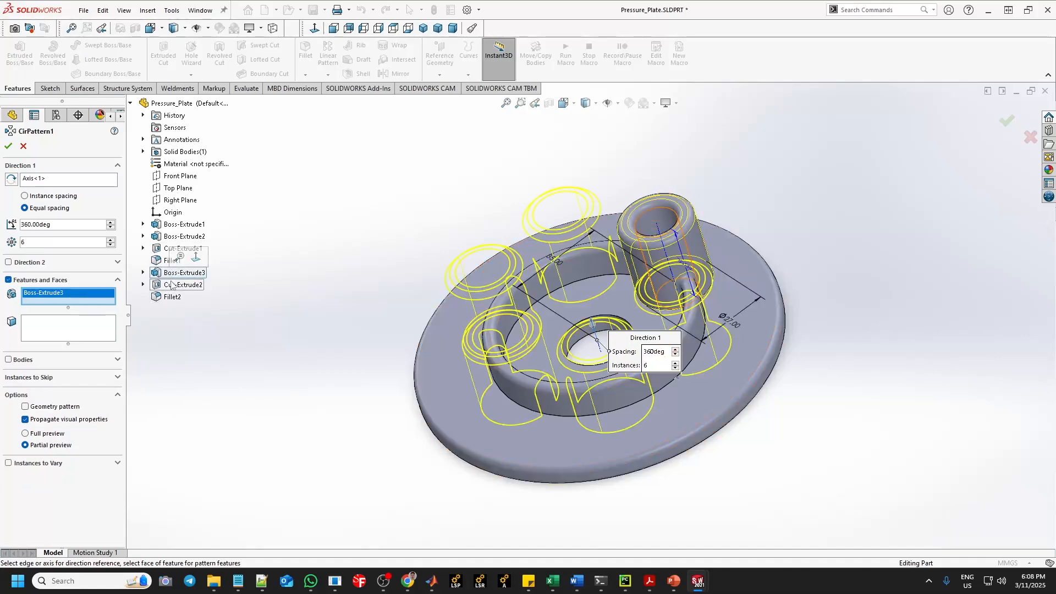
pyautogui.click(173, 299)
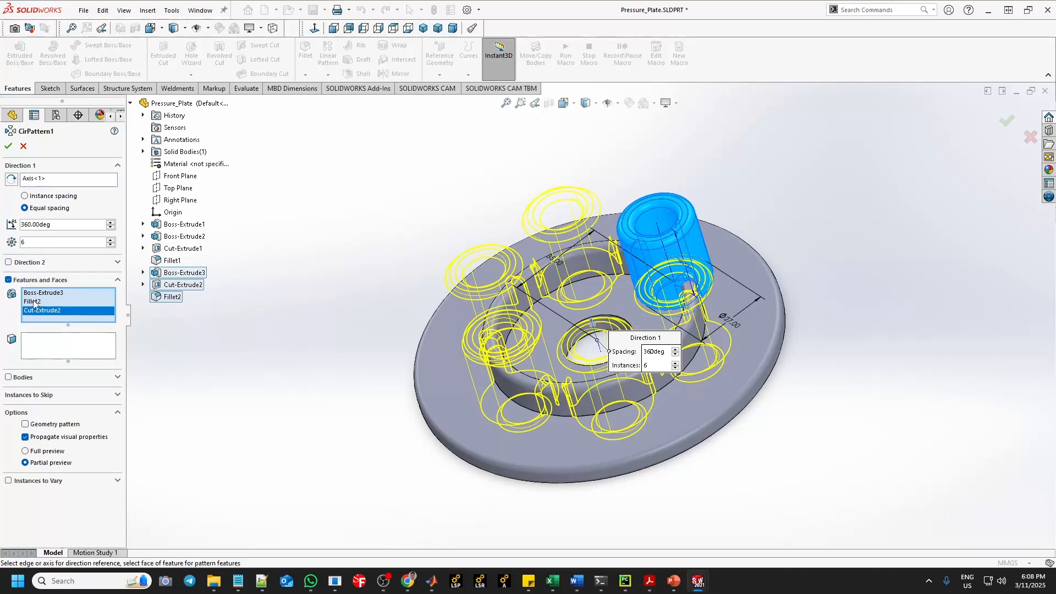
pyautogui.click(33, 302)
pyautogui.rightClick(34, 304)
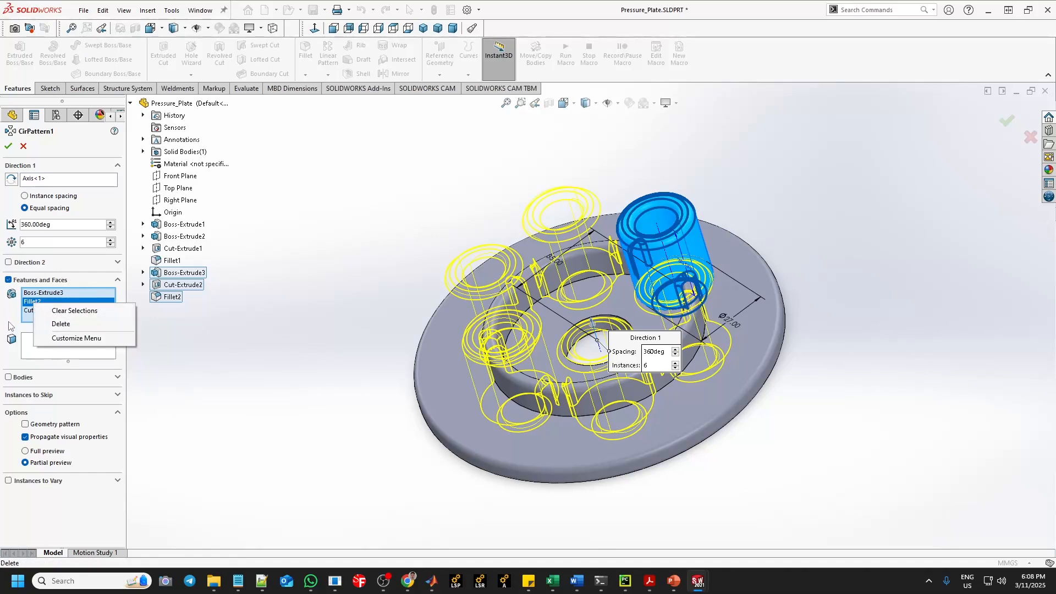
pyautogui.click(7, 149)
pyautogui.click(8, 147)
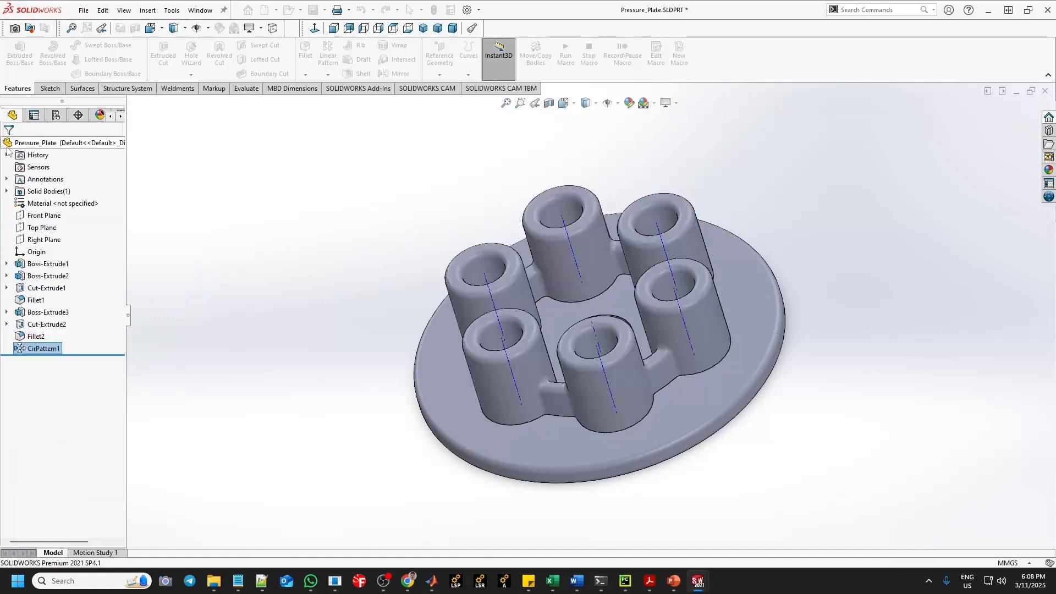
# Step: Inspect the patterned bosses in Trimetric and from above, and hide the temporary axes
pyautogui.moveTo(337, 224); pyautogui.dragTo(356, 309, button='middle')
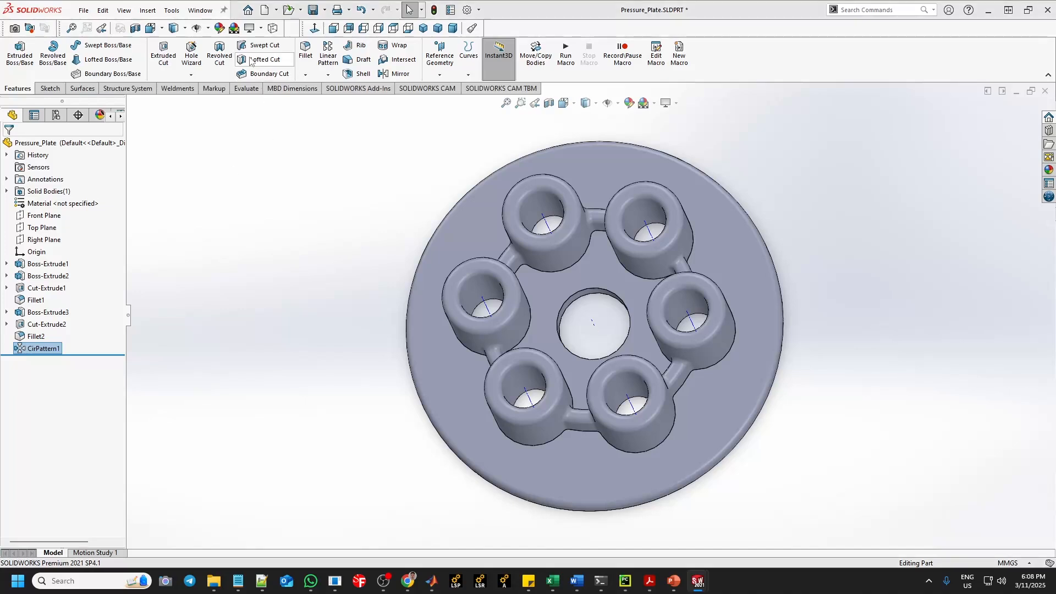
pyautogui.click(439, 29)
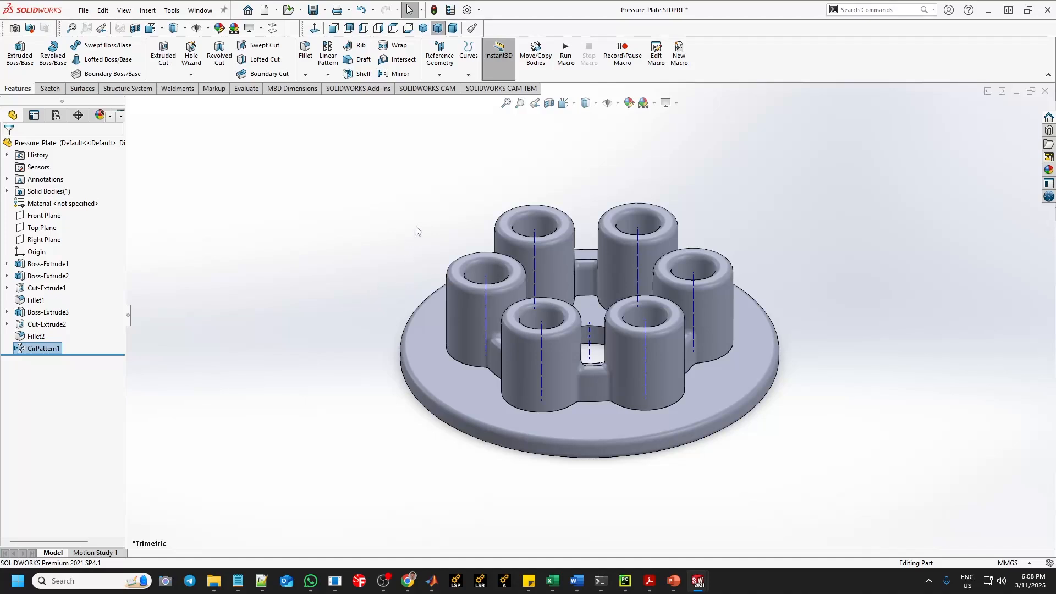
pyautogui.moveTo(418, 232); pyautogui.dragTo(417, 342, button='middle')
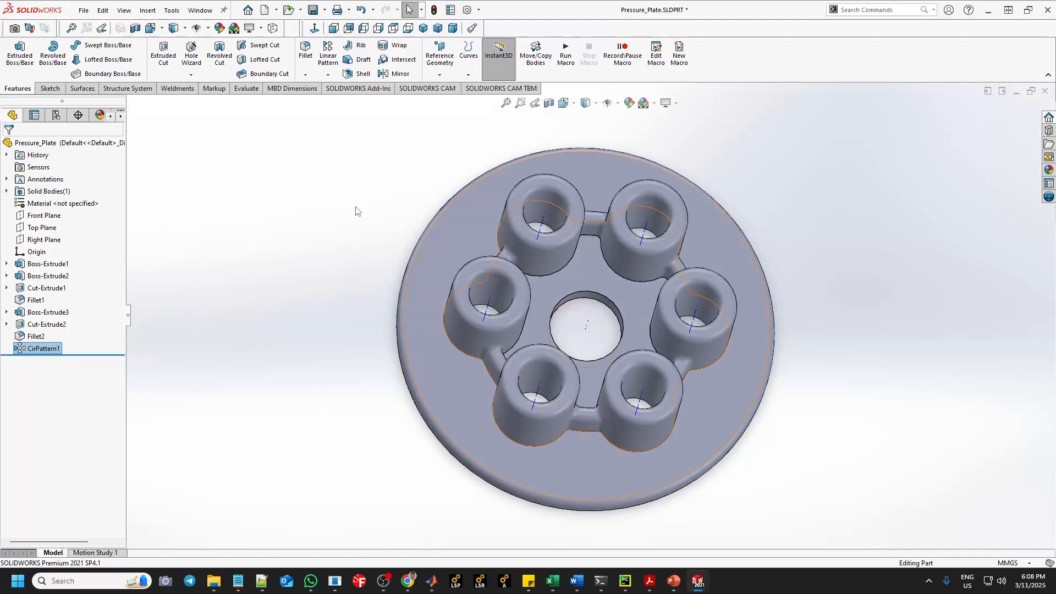
pyautogui.click(124, 10)
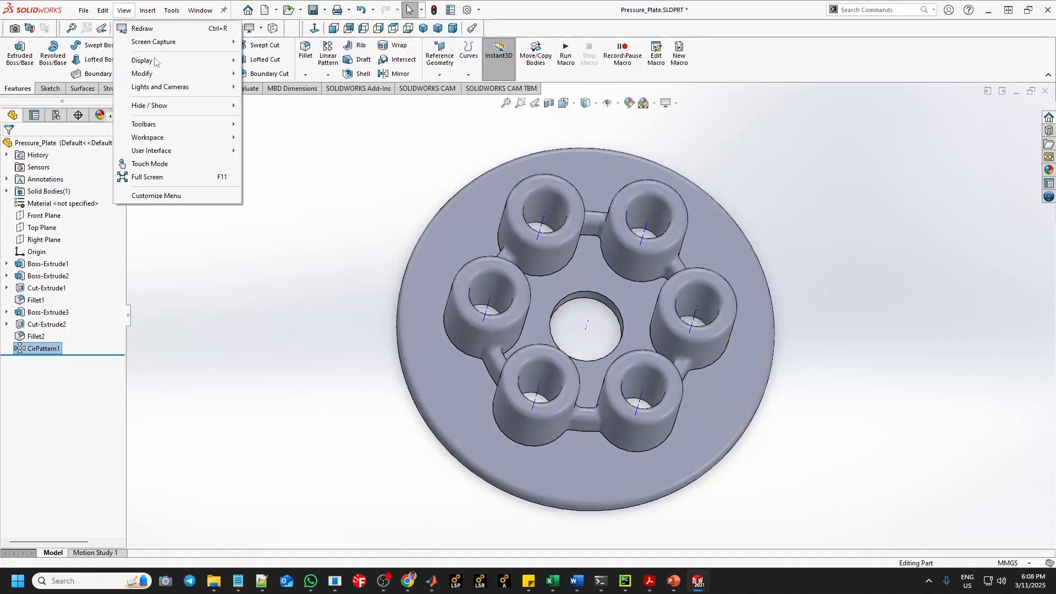
pyautogui.moveTo(179, 109)
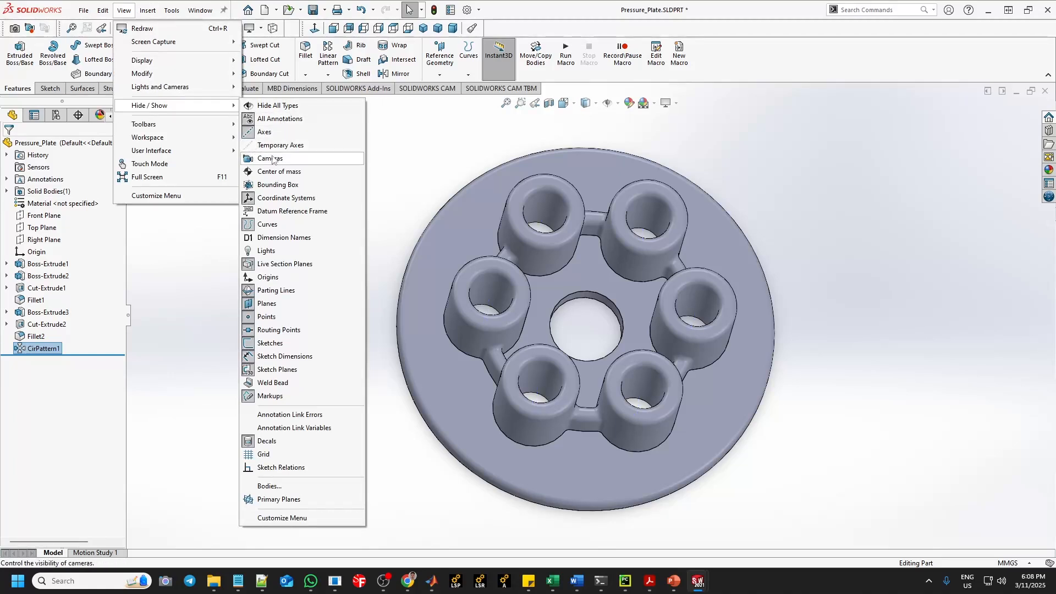
pyautogui.click(275, 145)
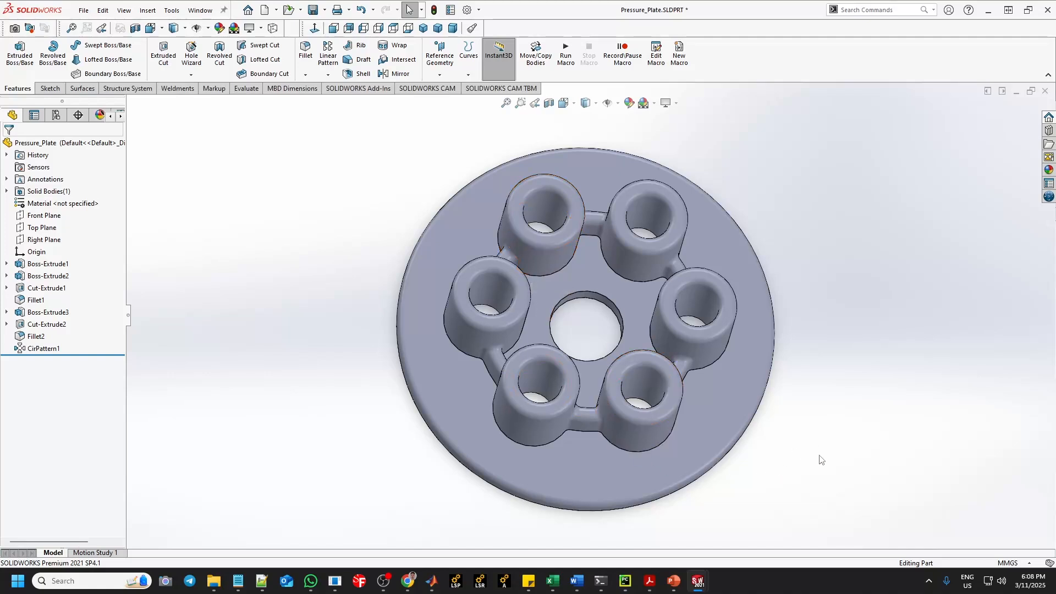
# Step: Fillet the outer and inner edge loops where the bosses and ring meet the disc face with a 2 mm radius
pyautogui.moveTo(819, 459); pyautogui.dragTo(760, 466, button='middle')
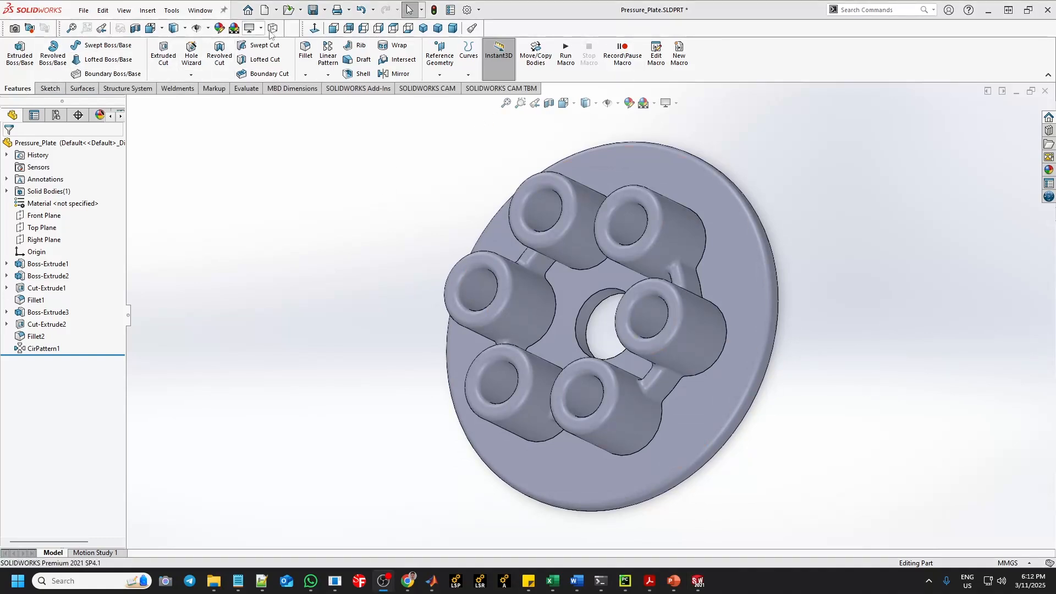
pyautogui.click(305, 52)
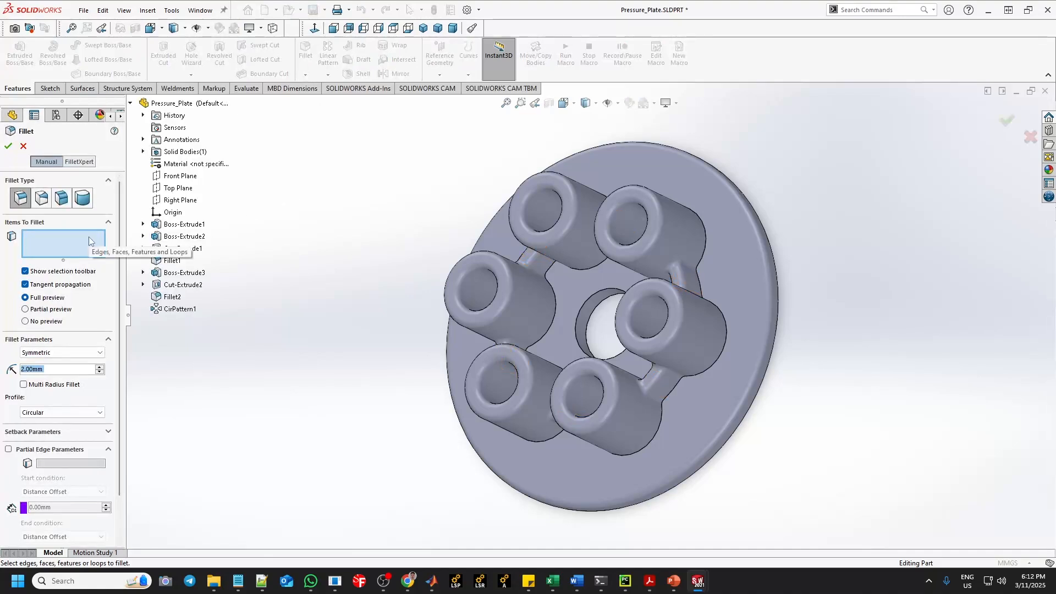
pyautogui.click(725, 336)
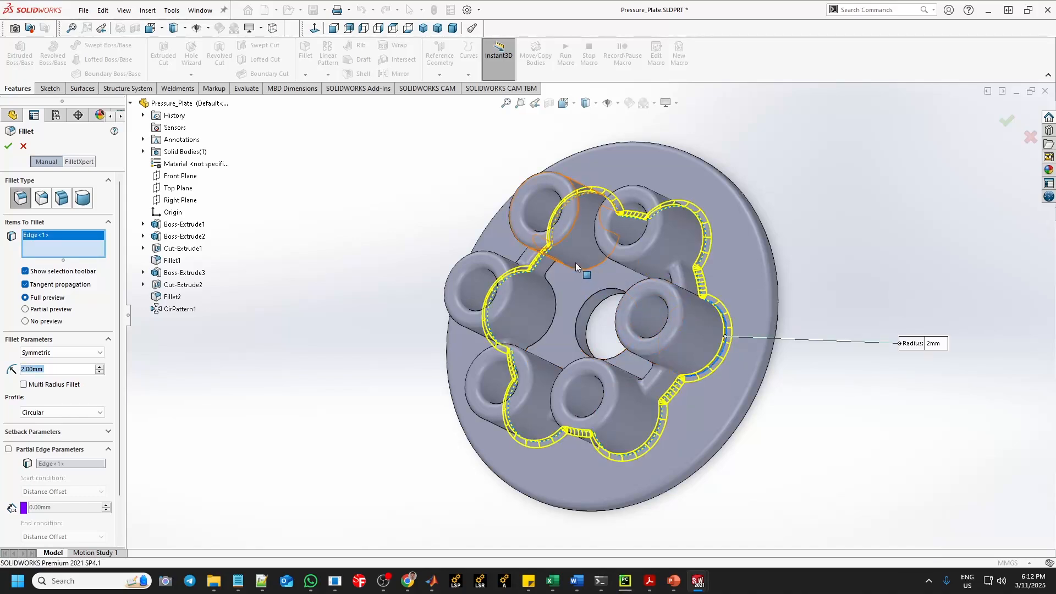
pyautogui.click(592, 269)
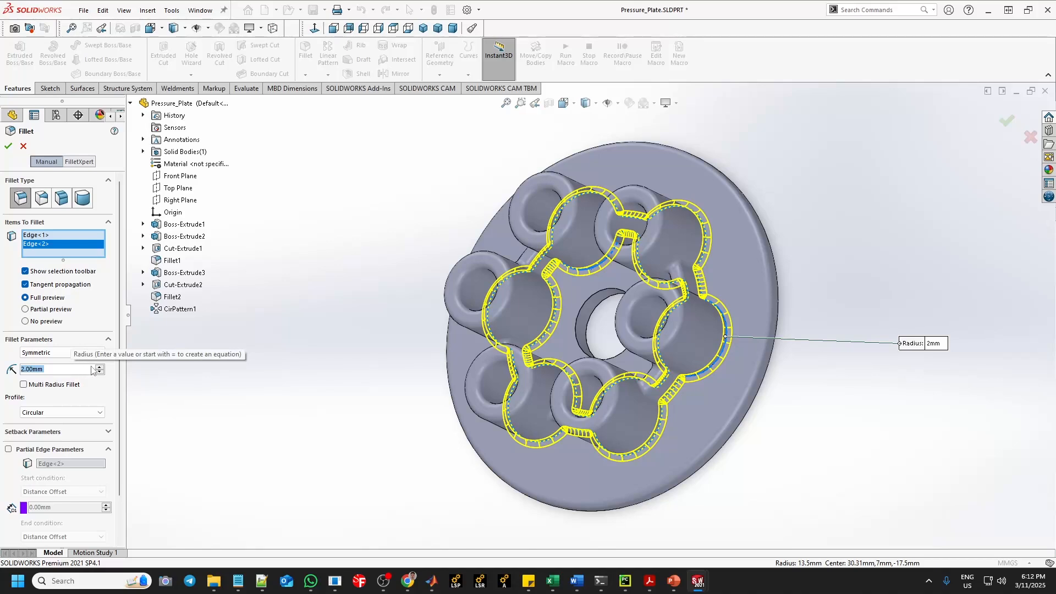
pyautogui.click(10, 148)
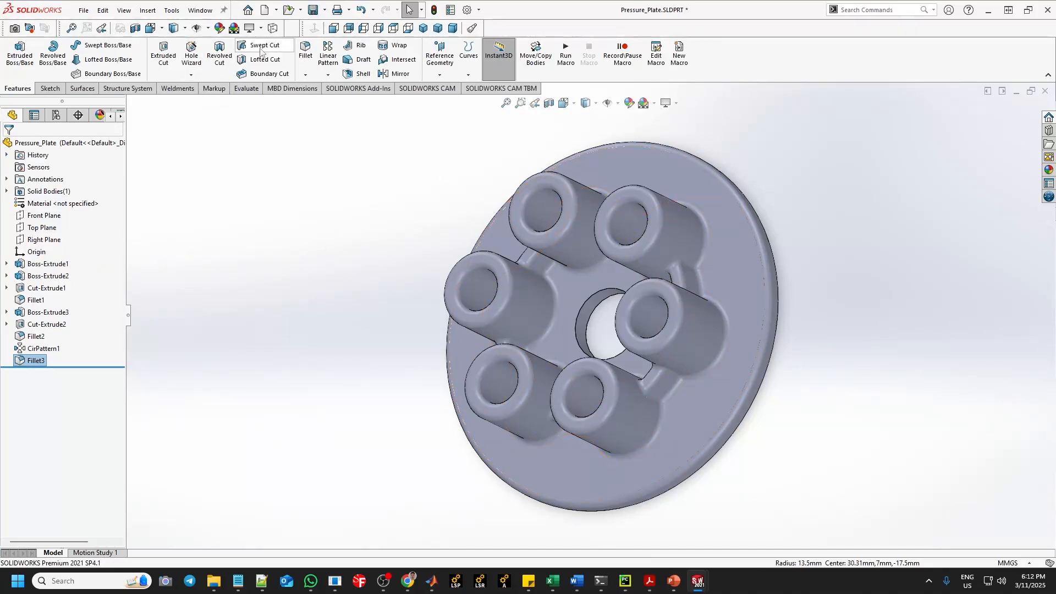
# Step: Show the filleted part in Dimetric and then Trimetric orientation, and save the part
pyautogui.click(161, 28)
pyautogui.click(224, 58)
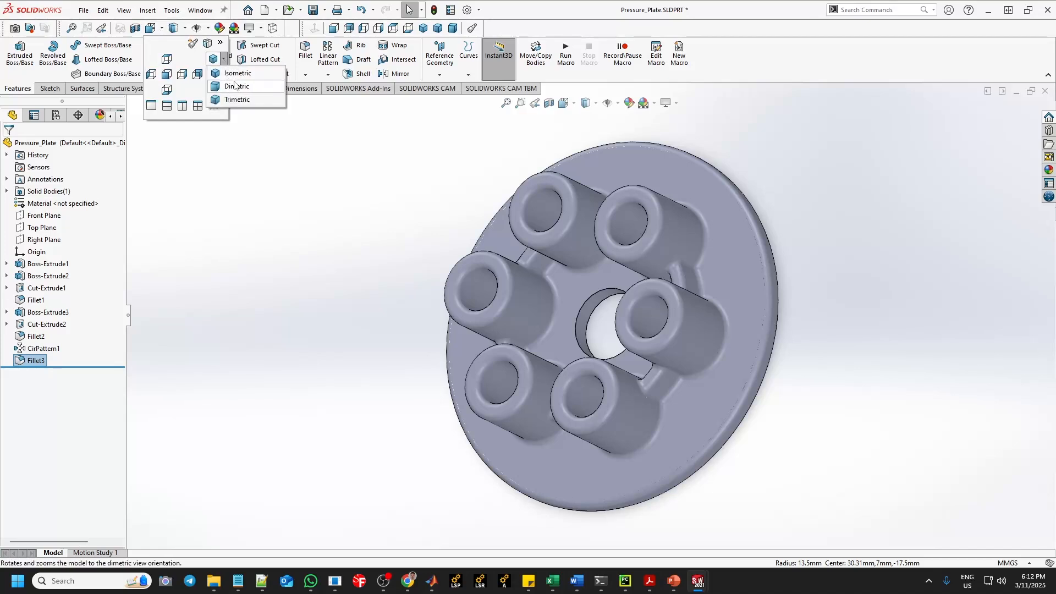
pyautogui.click(246, 92)
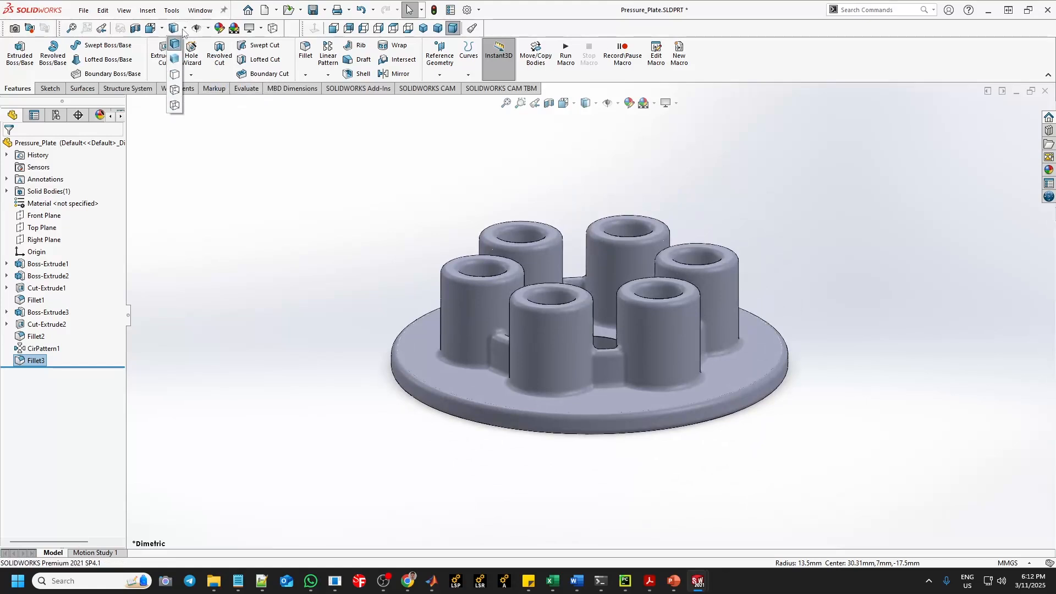
pyautogui.click(162, 28)
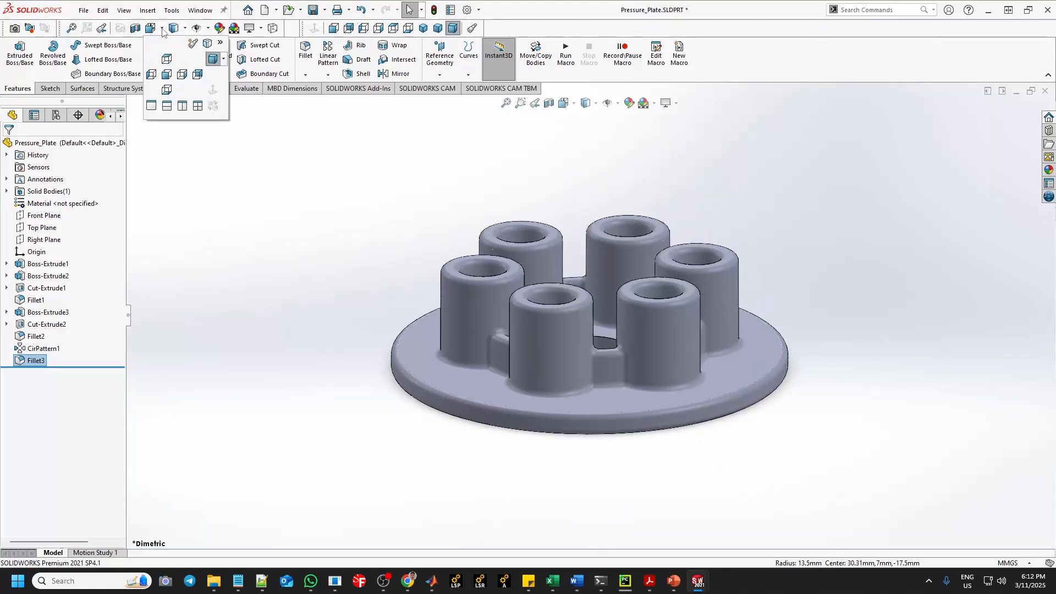
pyautogui.click(223, 59)
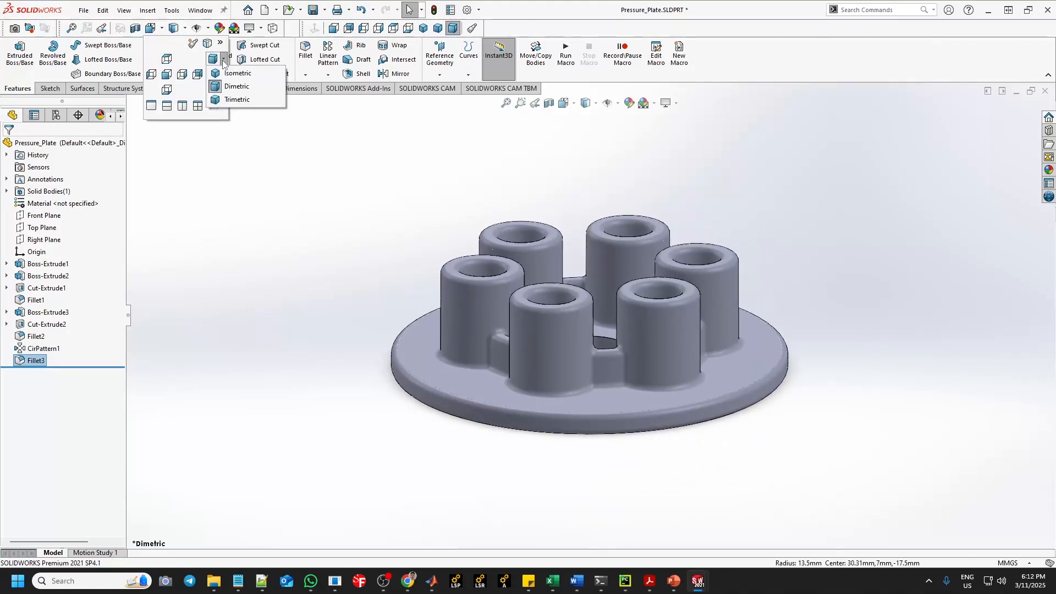
pyautogui.click(235, 99)
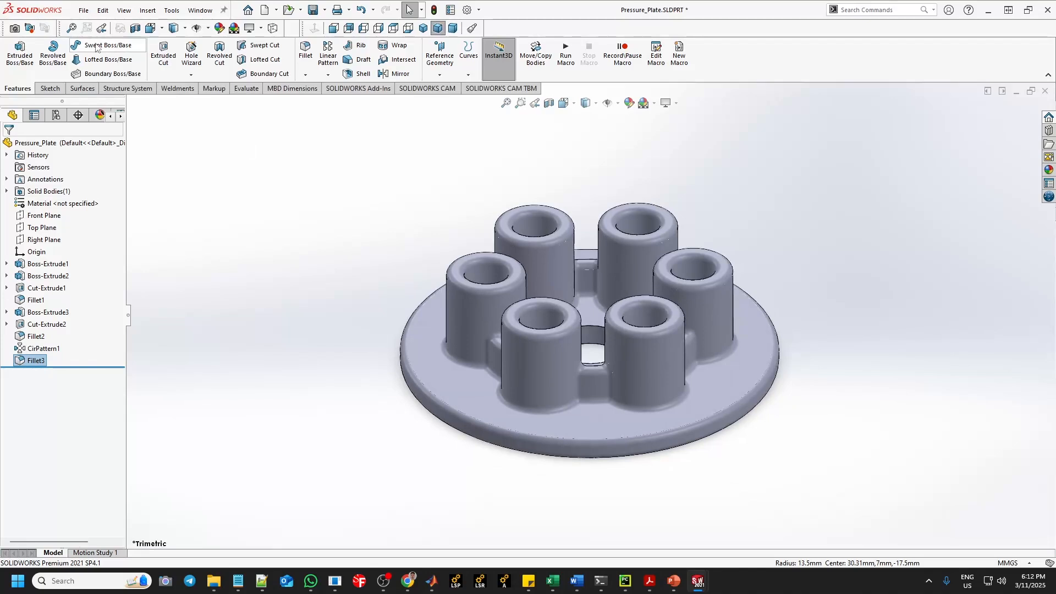
pyautogui.click(313, 10)
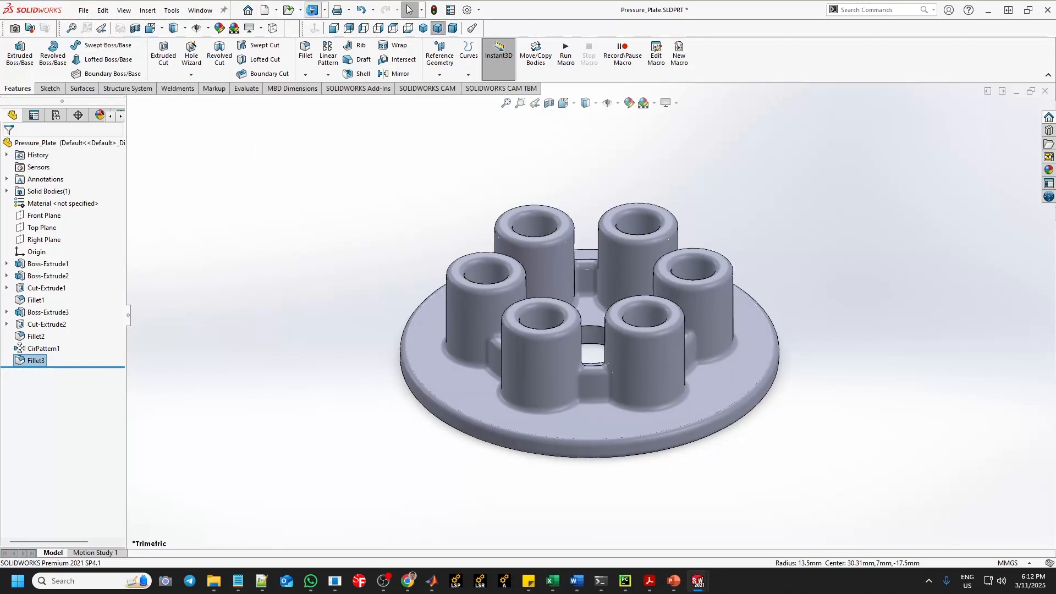